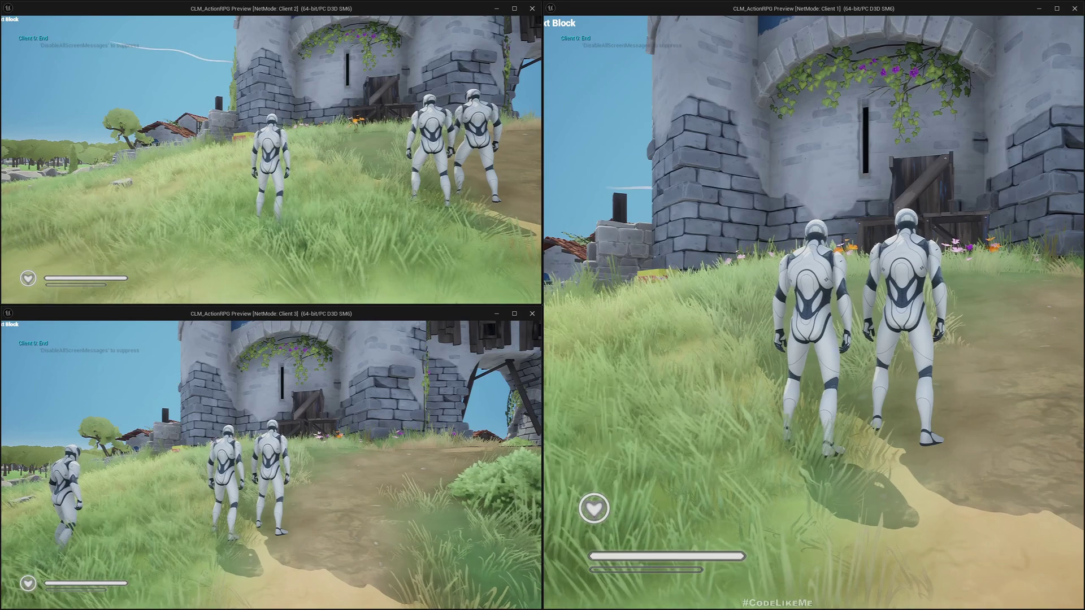
Roam each of the three client characters around the level with WASD and mouse-look
drag(272, 153, 271, 103)
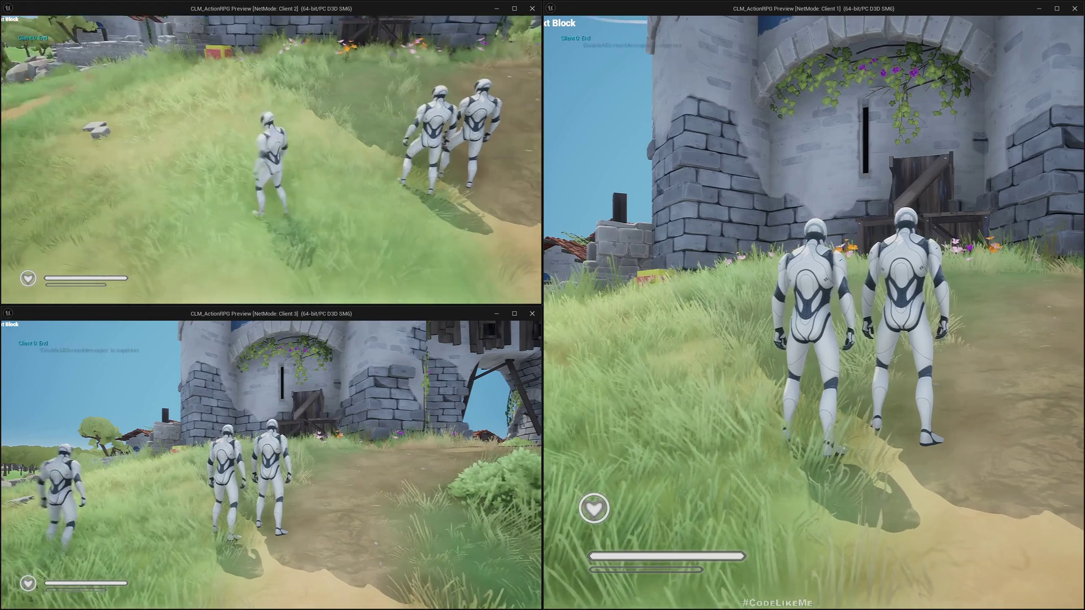
key(w)
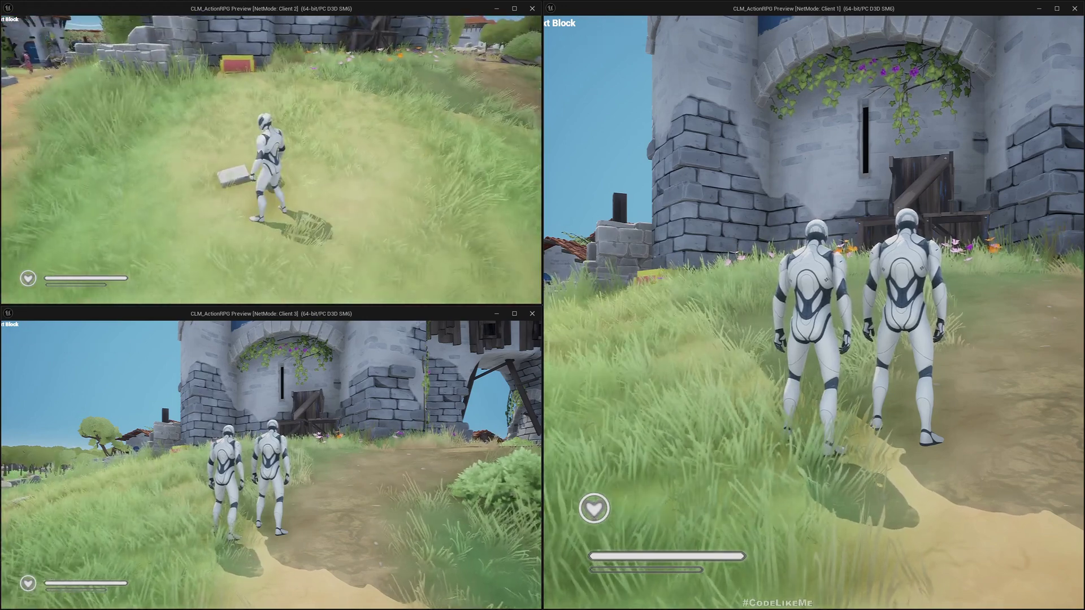
drag(271, 101, 271, 212)
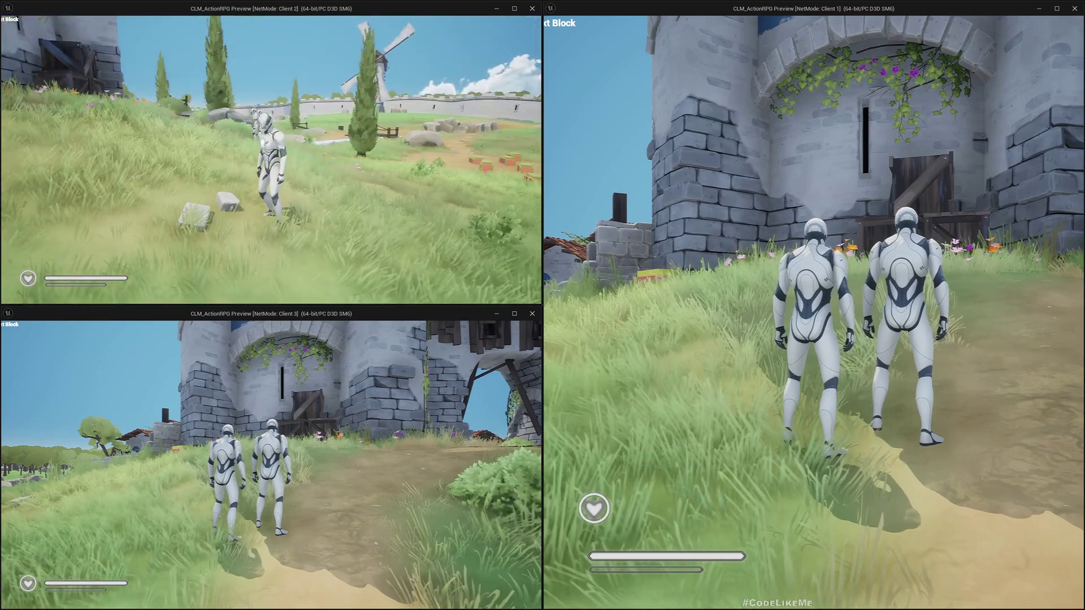
key(w)
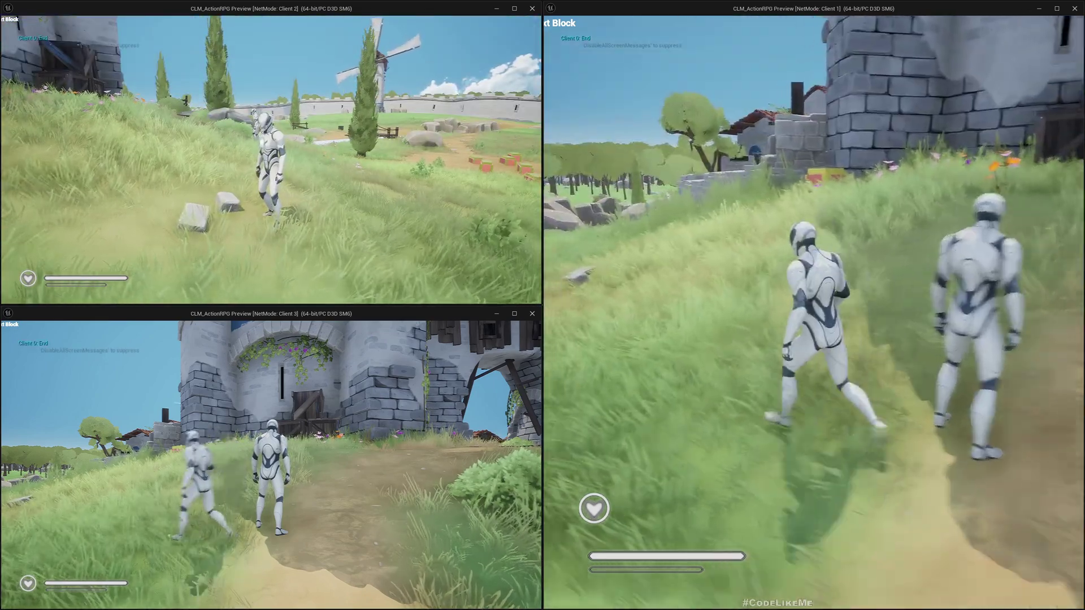
key(w)
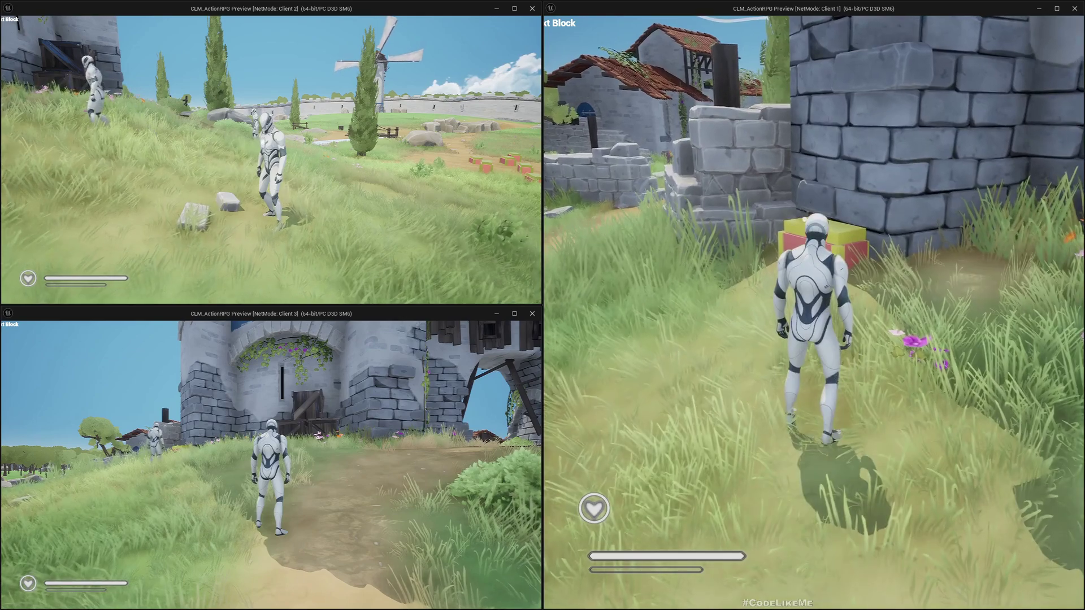
drag(384, 411, 212, 411)
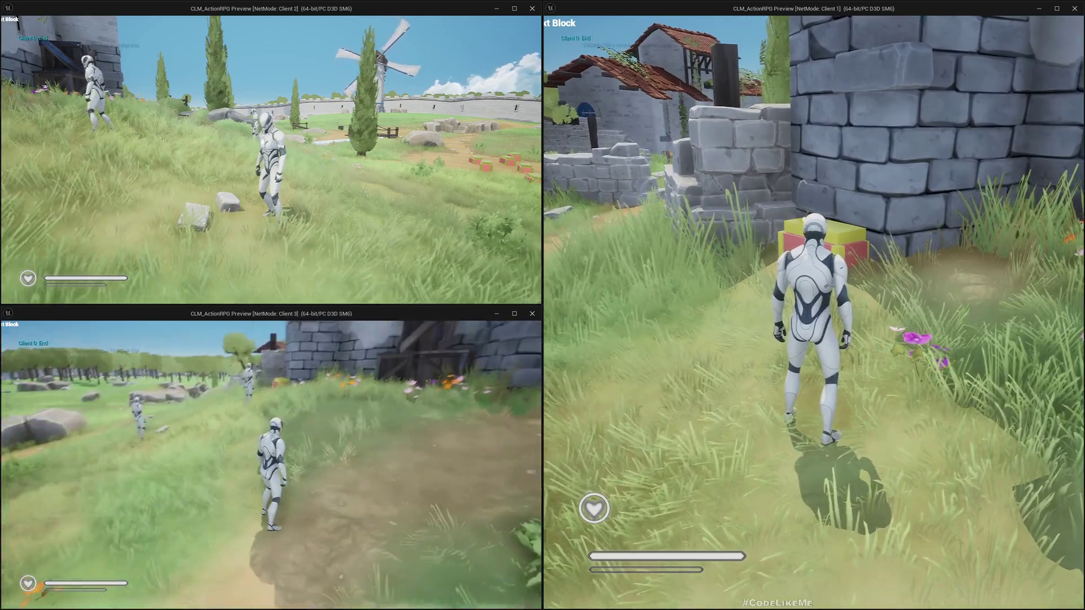
key(w)
key(w)
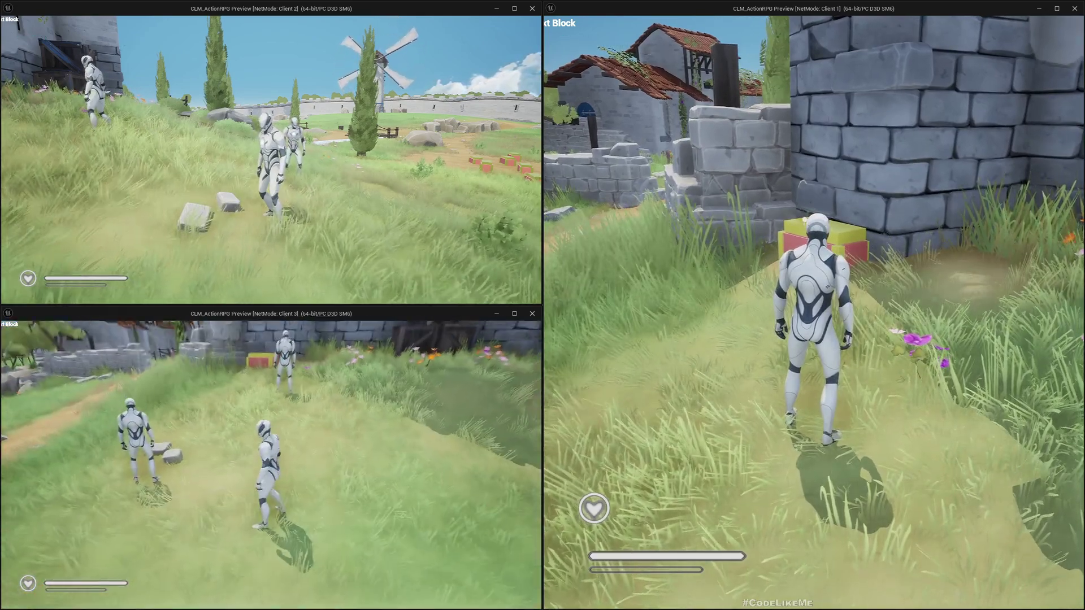
Face the stone wall and walk Client 1's character up to the chest until 'E Open' appears
drag(322, 170, 120, 209)
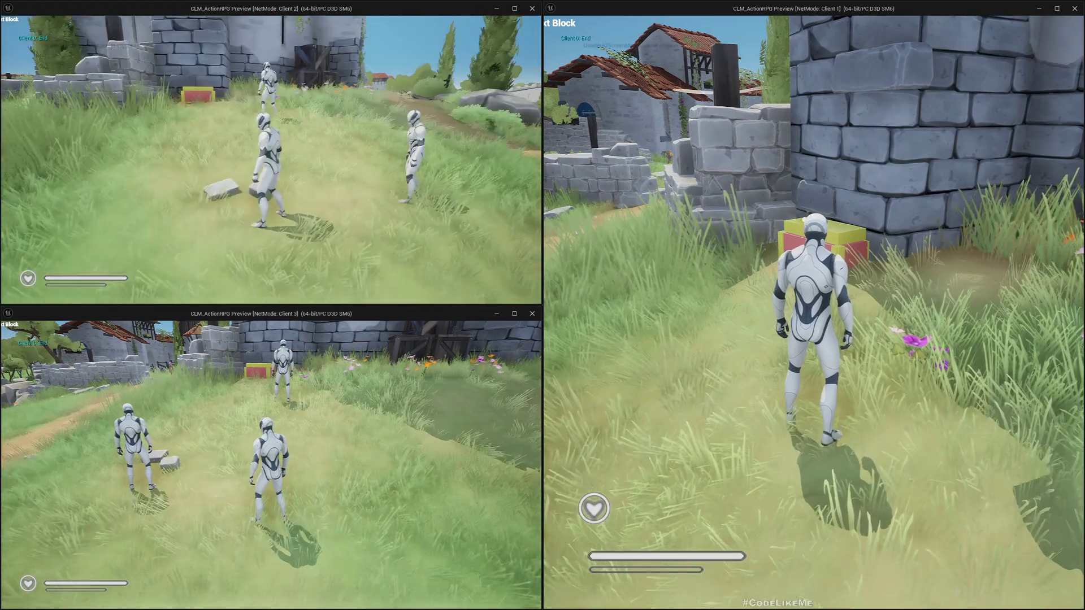
drag(815, 305, 729, 356)
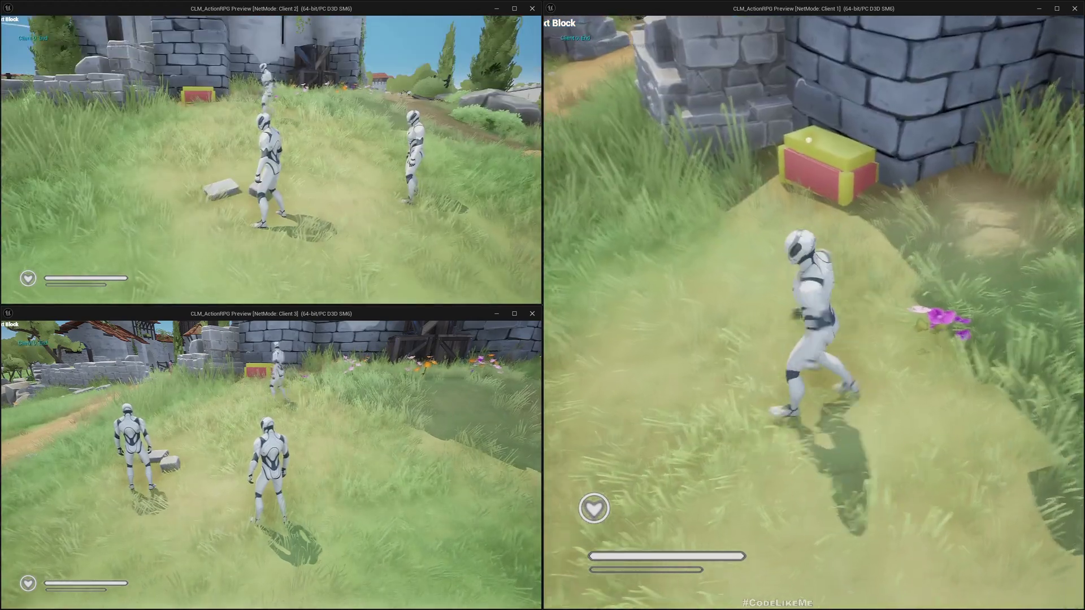
key(w)
key(w)
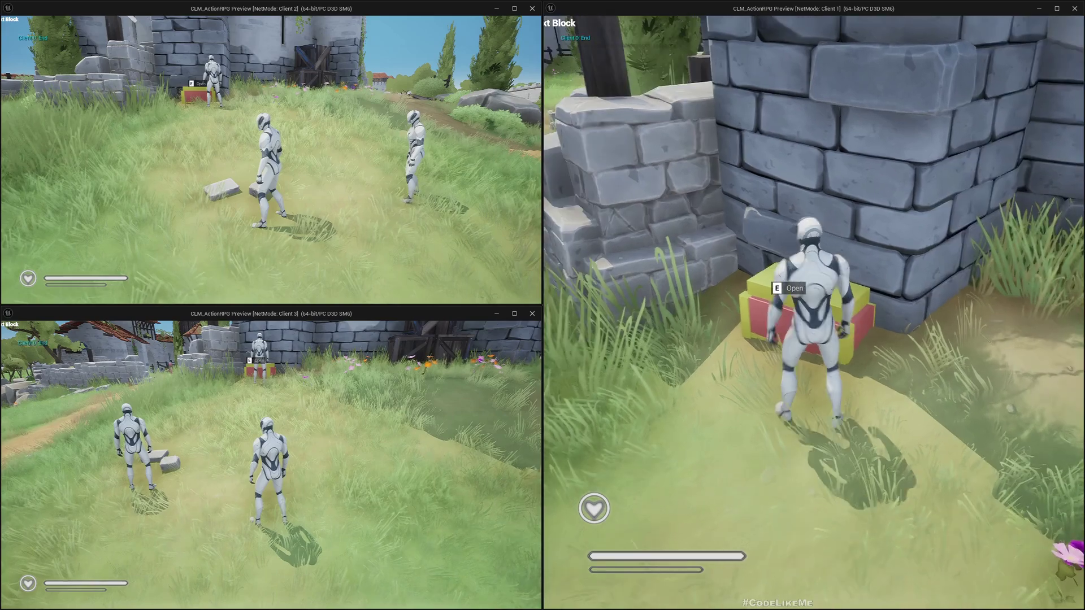
Step Client 1 off and back onto the chest, then open it with E to collect the armor
key(s)
key(w)
key(s)
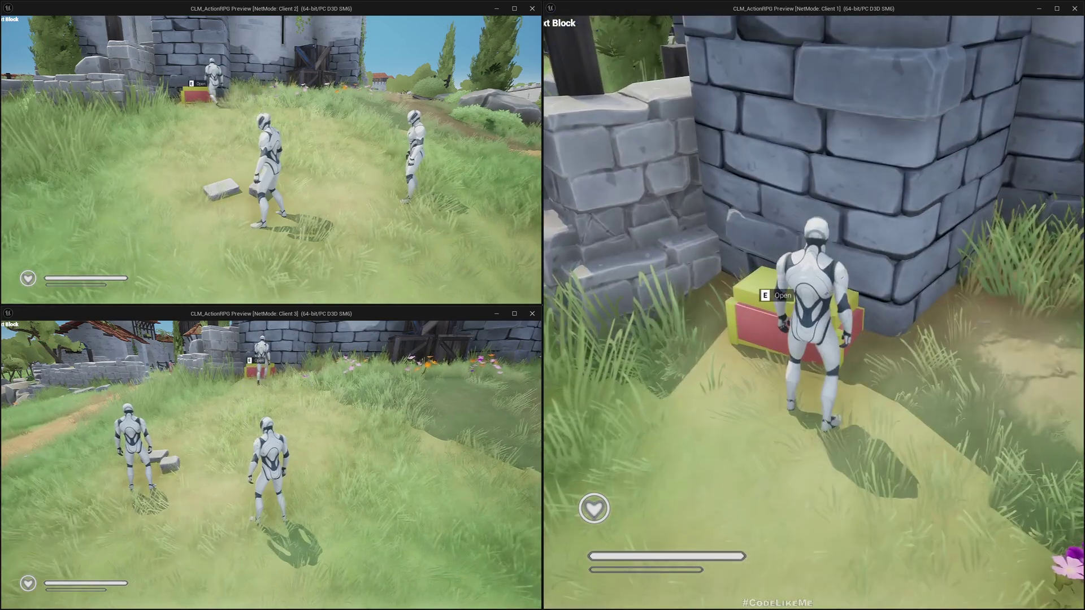
key(w)
key(w)
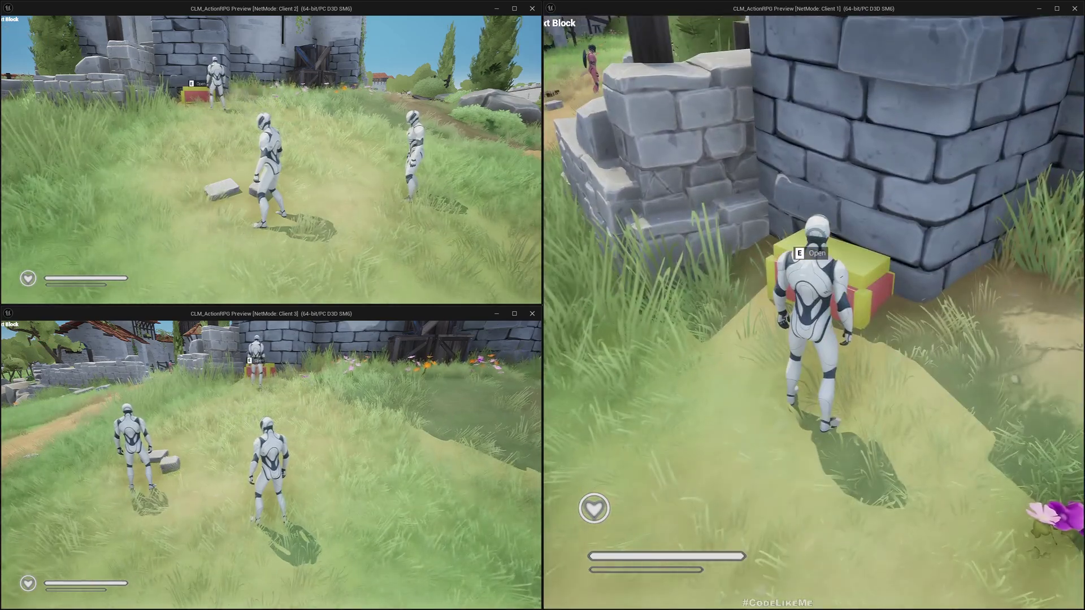
key(e)
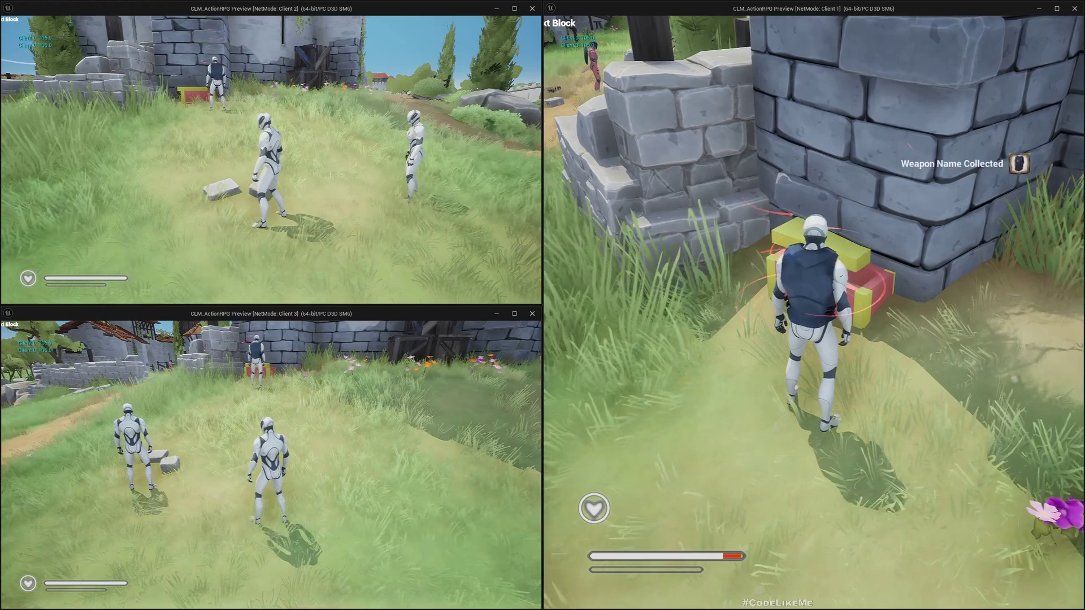
Swing an attack and run the newly armored Client 1 character around the chest
click(814, 339)
key(s)
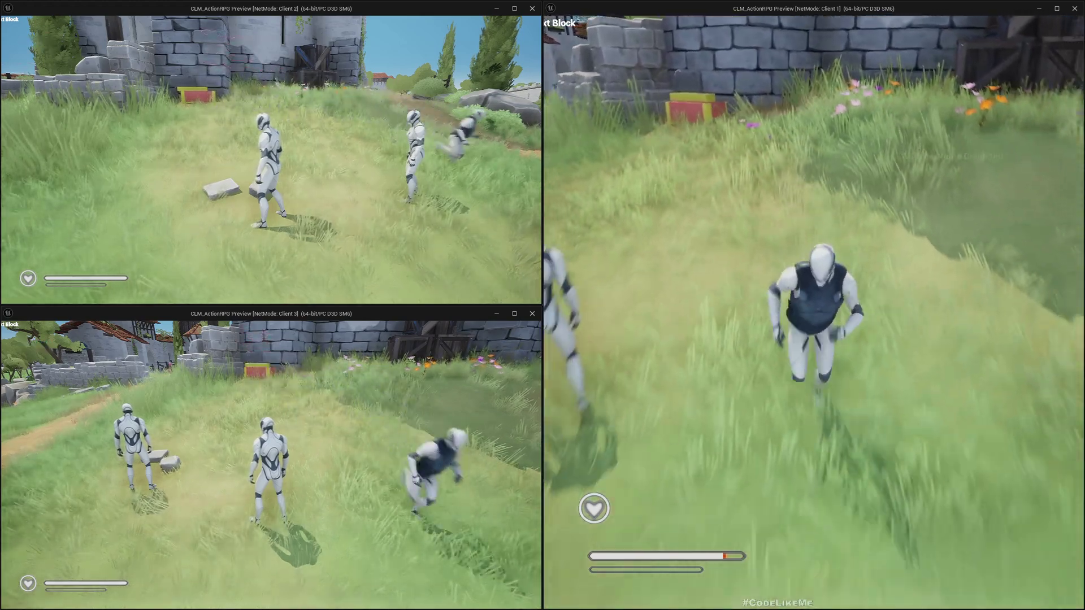
key(w)
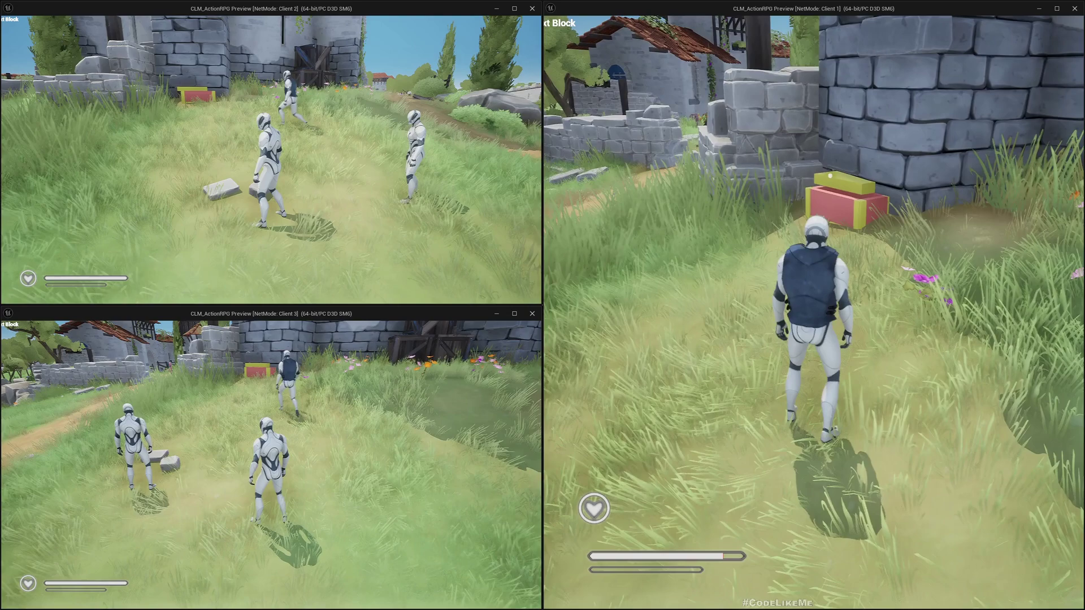
key(s)
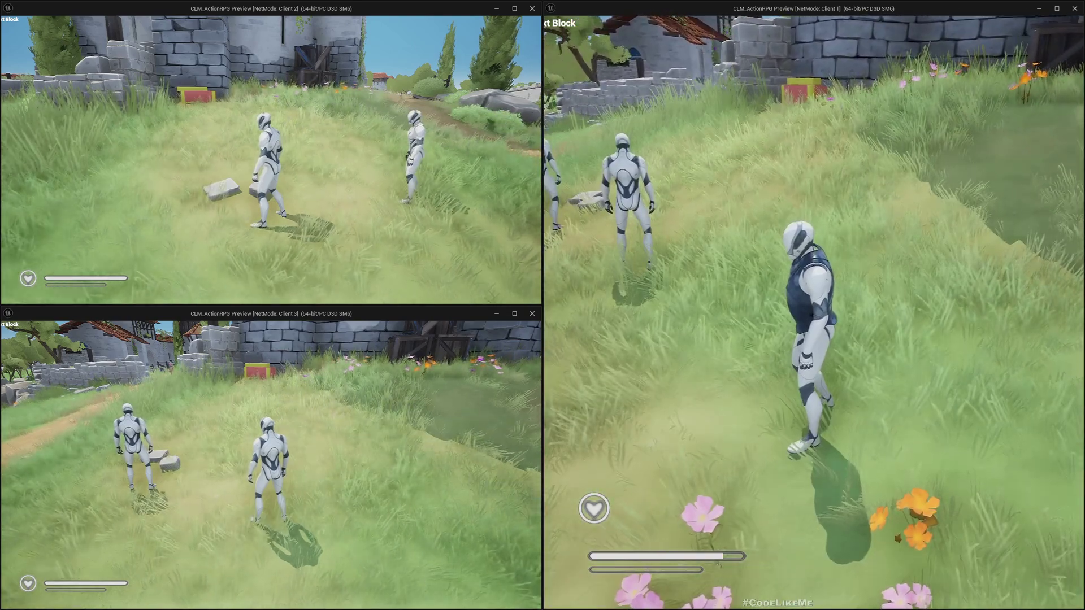
Bring Client 2's character to the chest and around it to see the armor replicated
key(w)
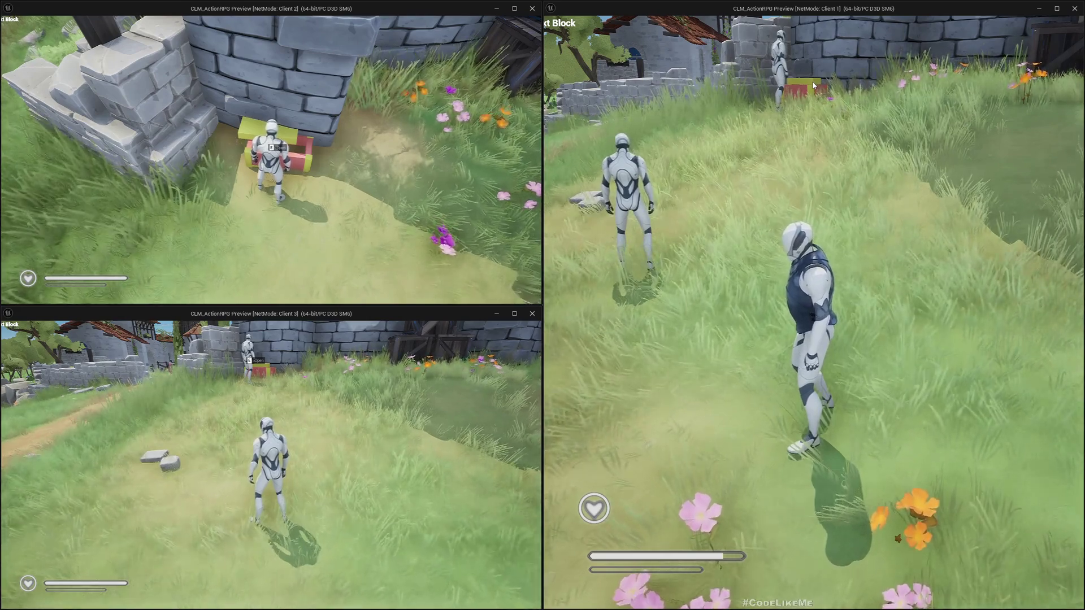
drag(271, 127, 271, 187)
key(s)
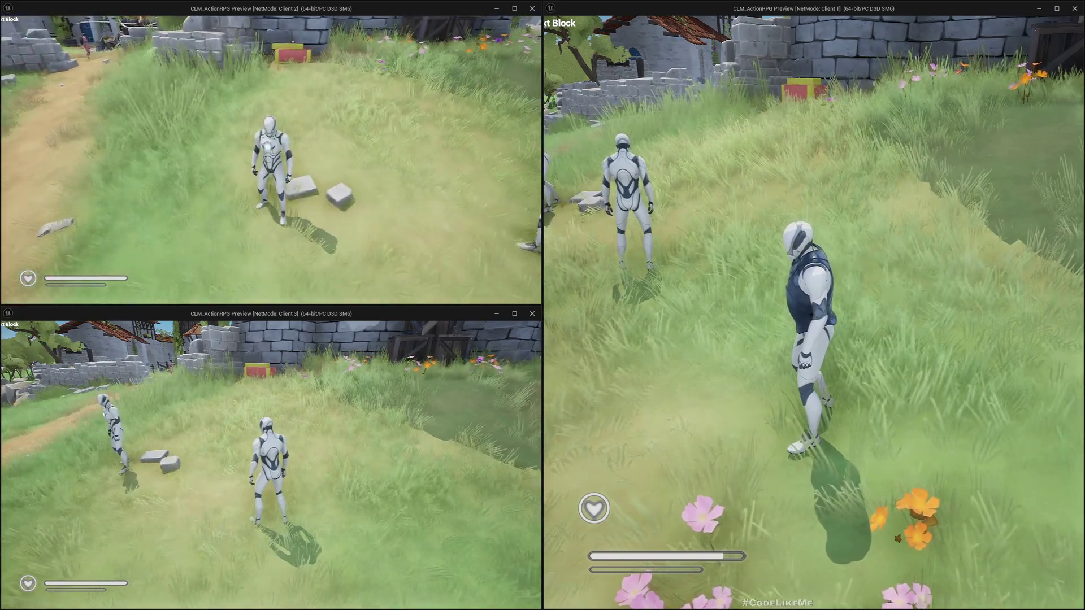
key(w)
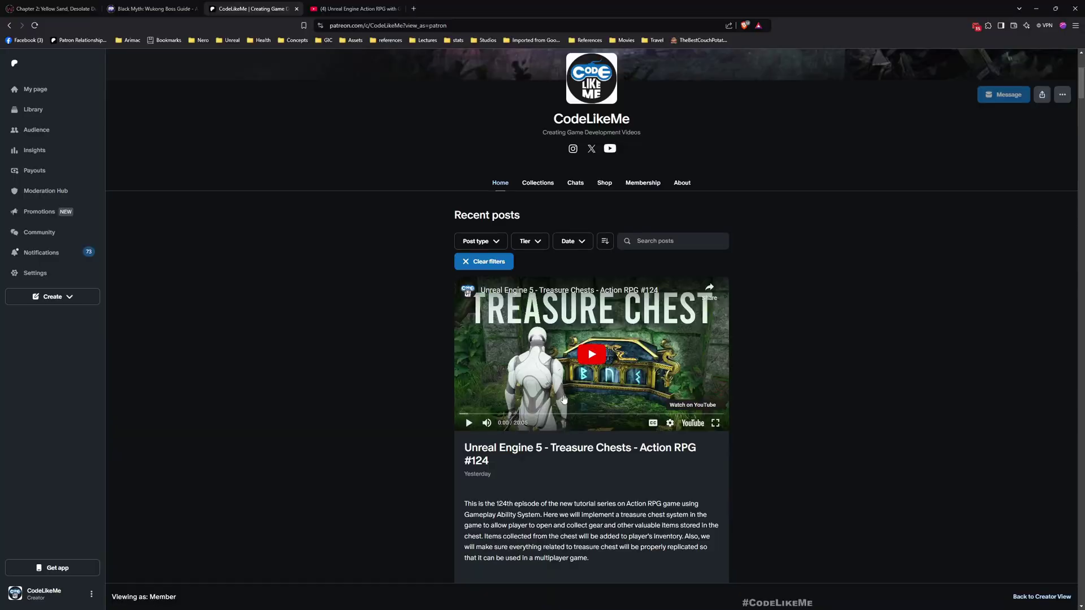
scroll(408, 349, down, 4)
scroll(408, 349, down, 4)
scroll(408, 348, down, 4)
scroll(392, 343, down, 3)
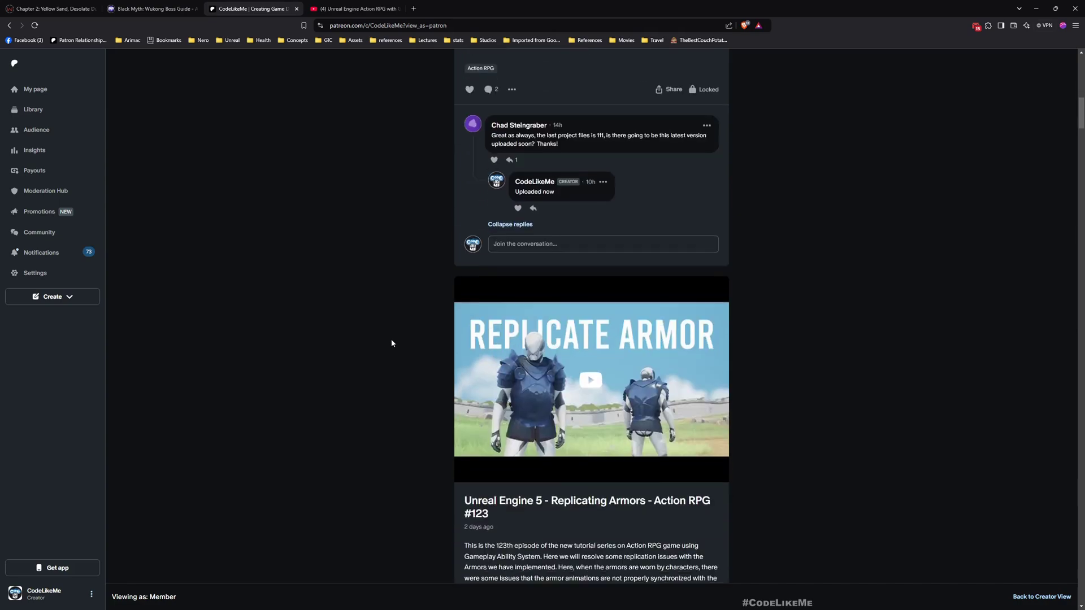
scroll(392, 343, down, 4)
scroll(371, 343, down, 4)
scroll(372, 343, down, 4)
scroll(371, 342, down, 3)
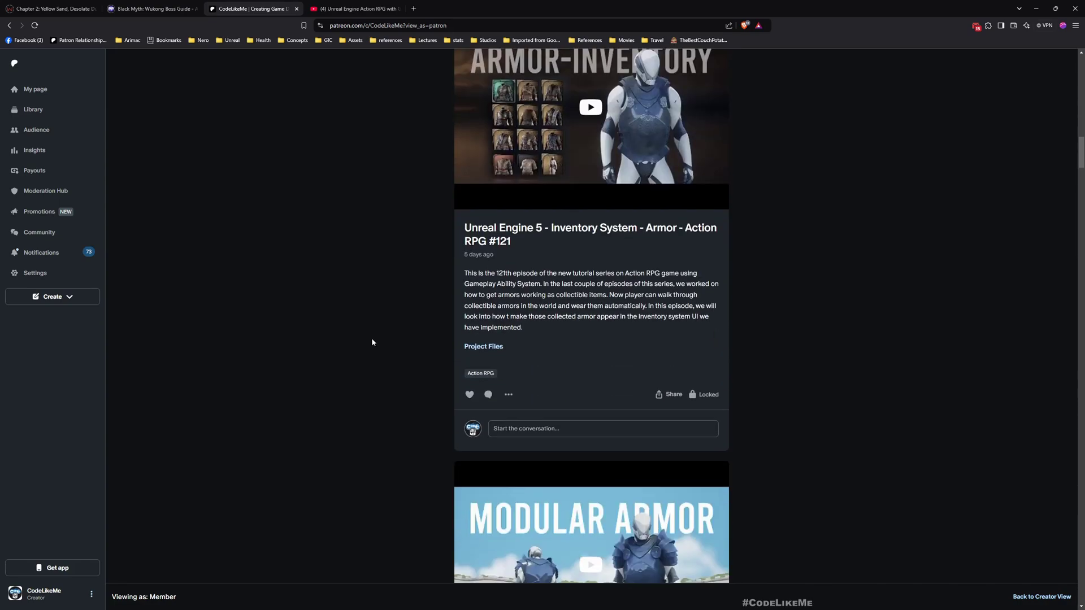
scroll(371, 343, down, 5)
scroll(372, 343, down, 2)
scroll(372, 342, down, 5)
scroll(371, 343, down, 4)
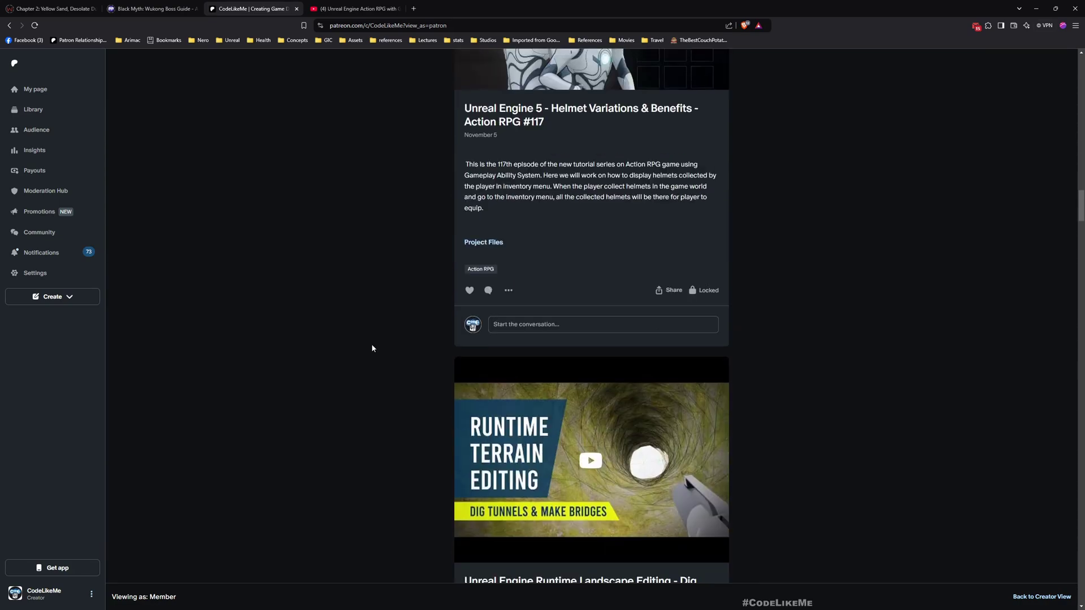
scroll(371, 348, down, 4)
scroll(371, 347, down, 4)
scroll(371, 348, down, 4)
scroll(371, 348, down, 4)
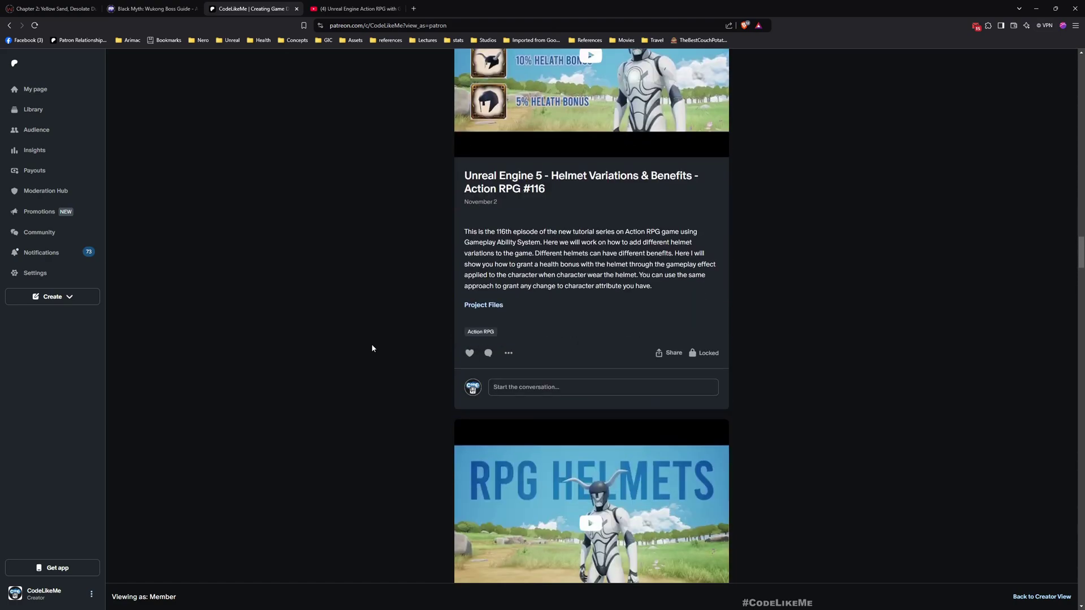
scroll(371, 348, down, 4)
scroll(372, 348, down, 4)
scroll(371, 348, down, 4)
scroll(372, 349, down, 4)
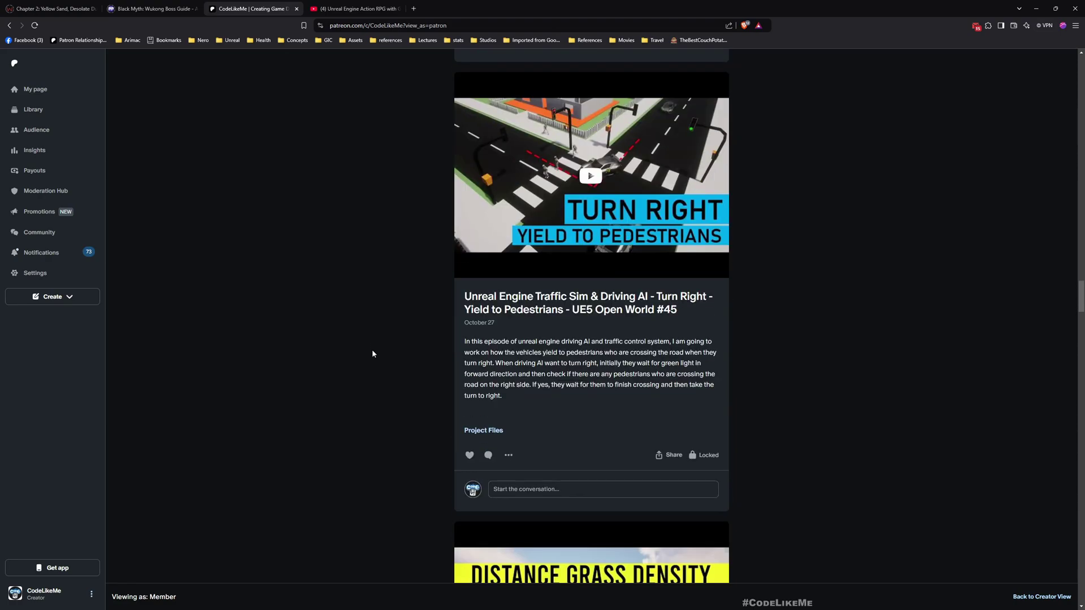
scroll(372, 354, down, 4)
scroll(373, 354, down, 4)
scroll(372, 354, down, 3)
scroll(372, 357, down, 3)
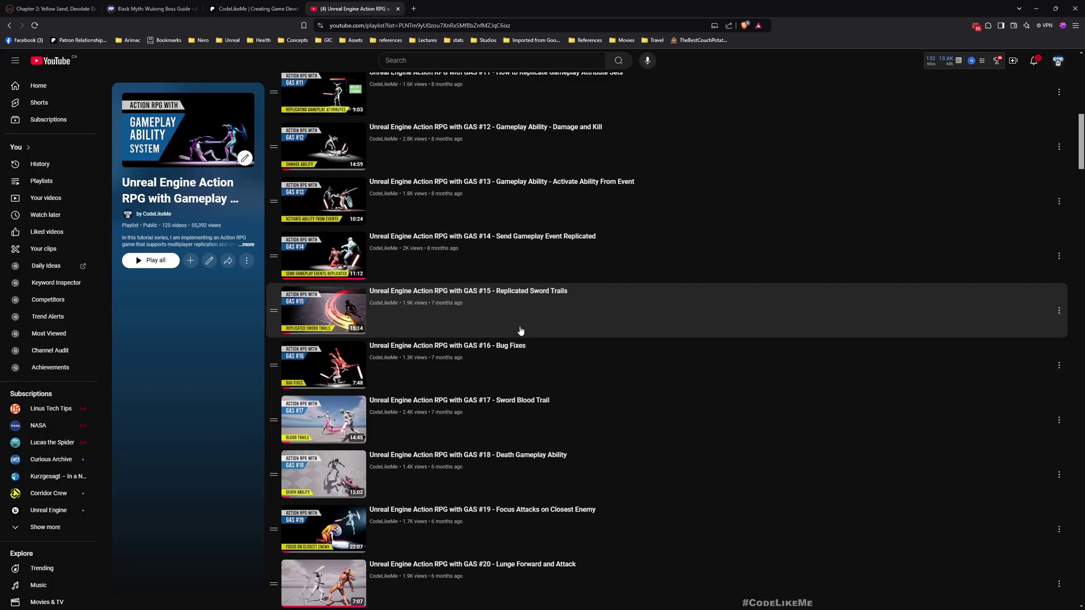
scroll(520, 330, down, 3)
scroll(521, 330, down, 3)
scroll(521, 330, down, 3)
scroll(521, 331, down, 2)
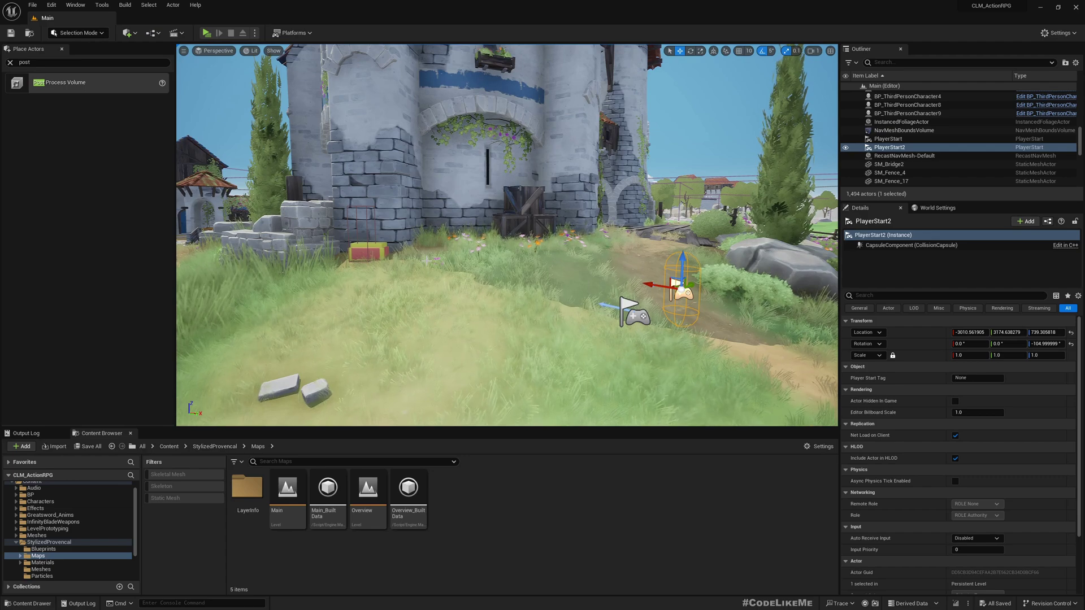
Select BP_Collectible_Sword8, review its event graph's collection nodes, then browse to the asset
right_drag(508, 254, 509, 238)
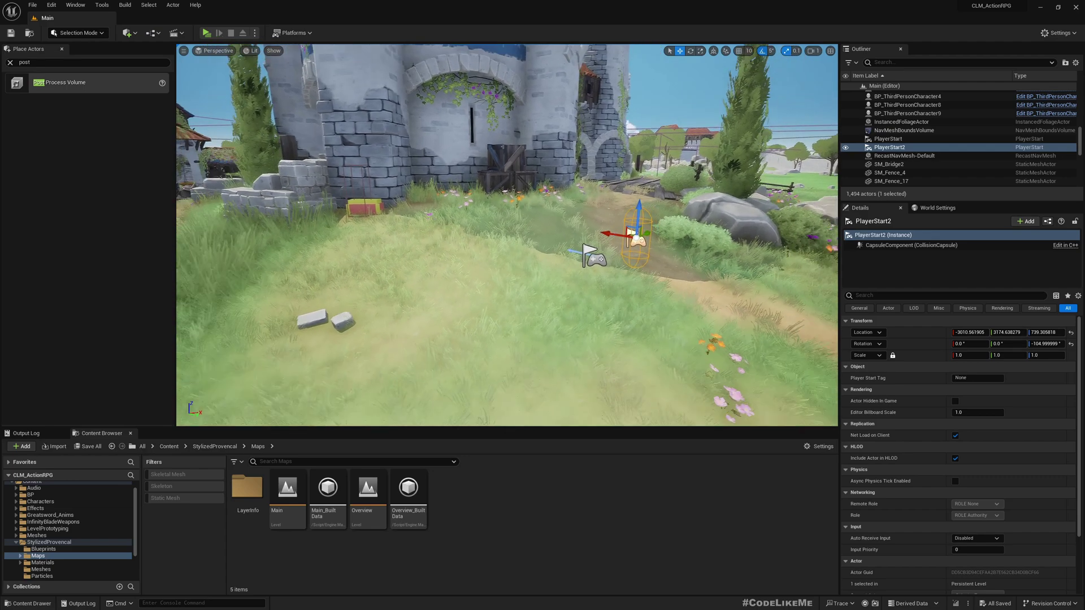
right_drag(583, 237, 475, 245)
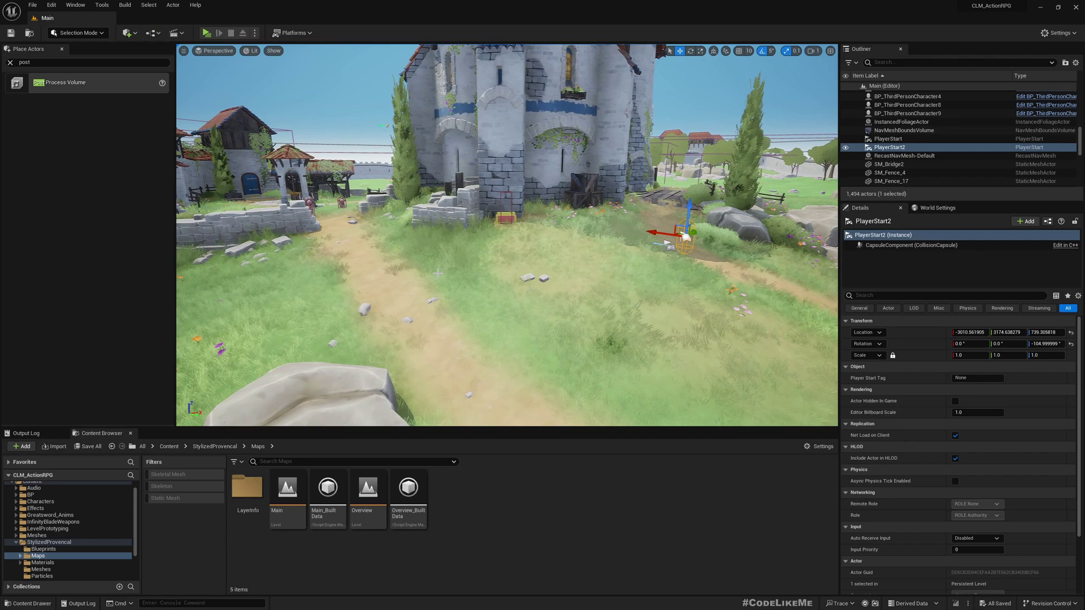
click(506, 219)
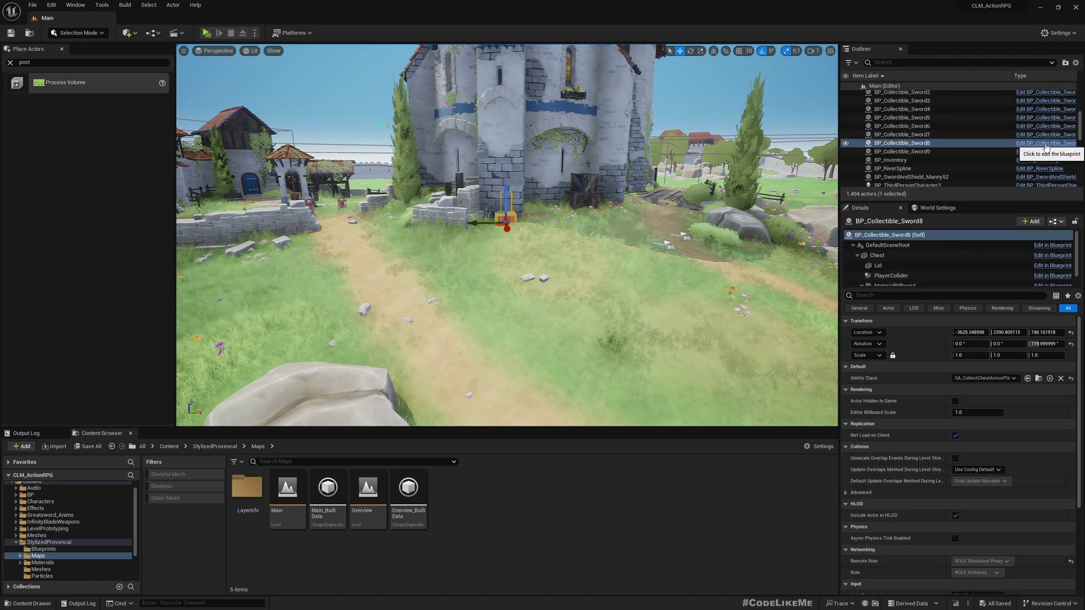
click(1046, 142)
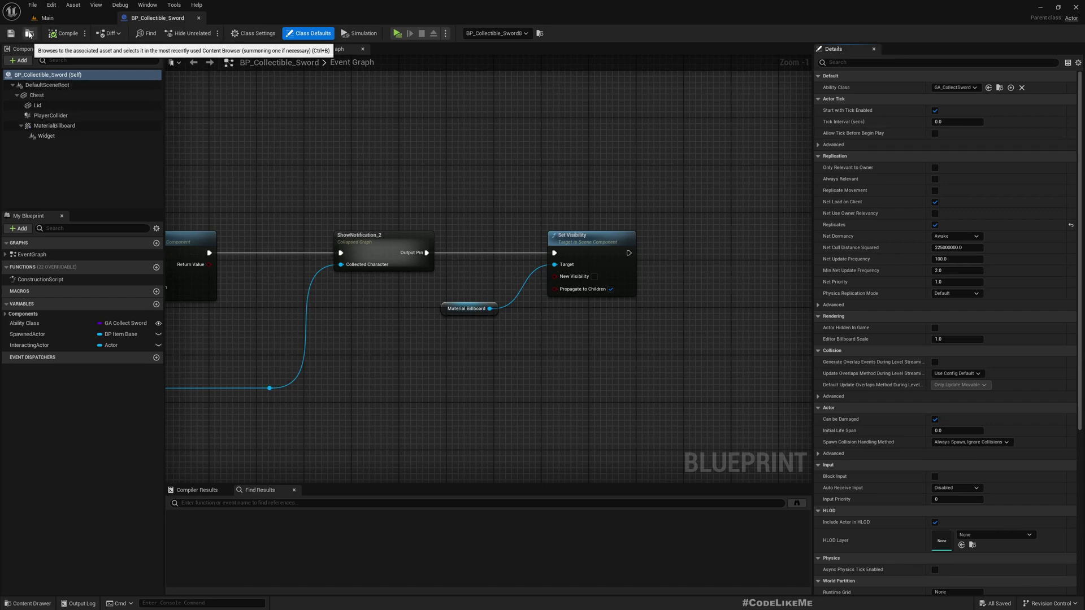
right_drag(330, 153, 438, 171)
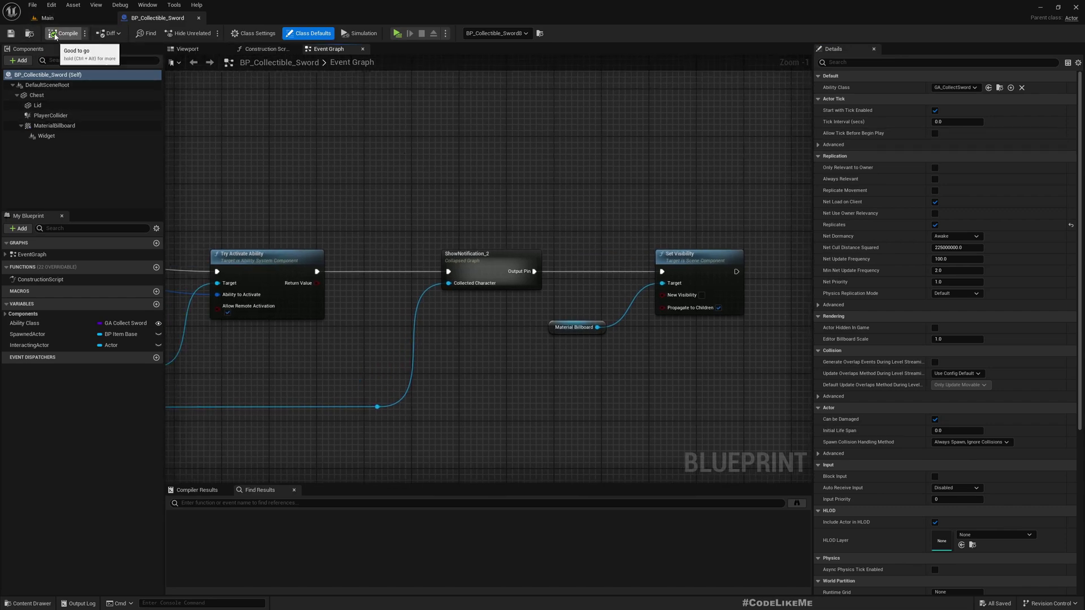
click(43, 18)
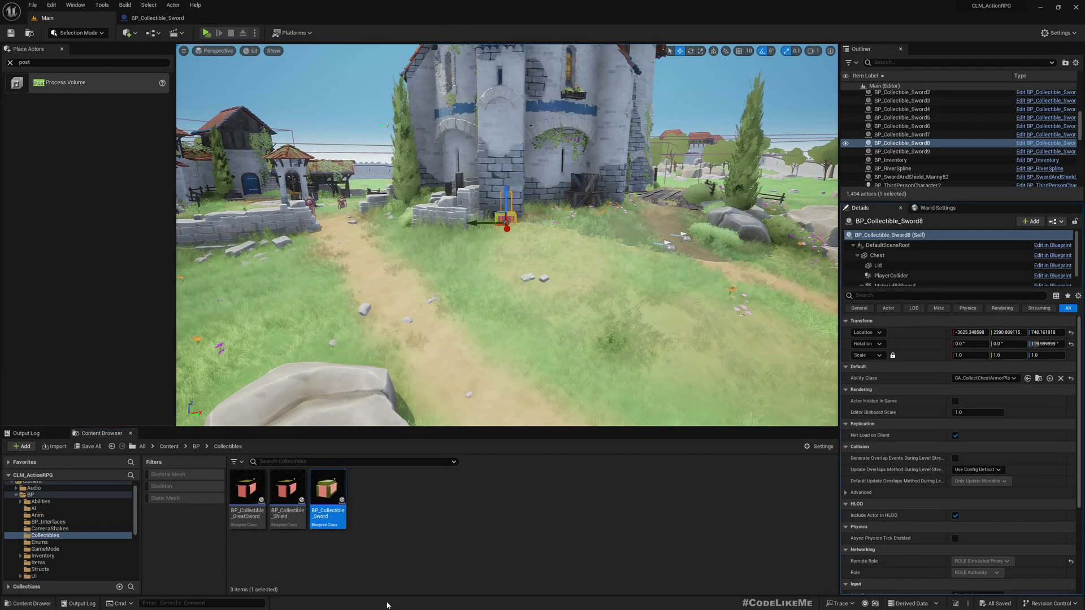
Rename the BP_Collectible_Sword asset to BP_Collectible in the Collectibles folder
key(F2)
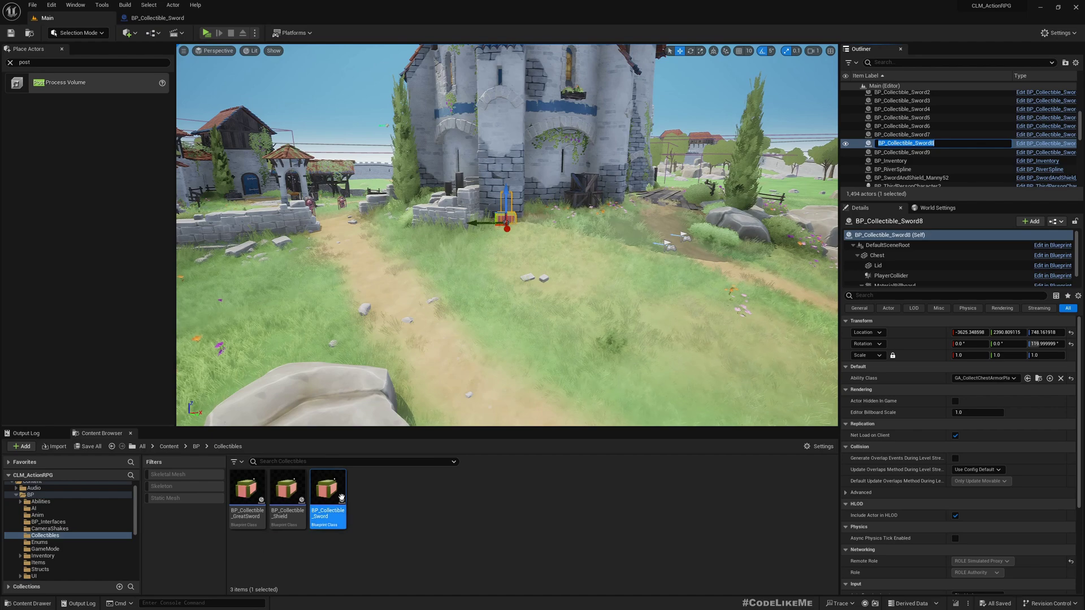
key(Return)
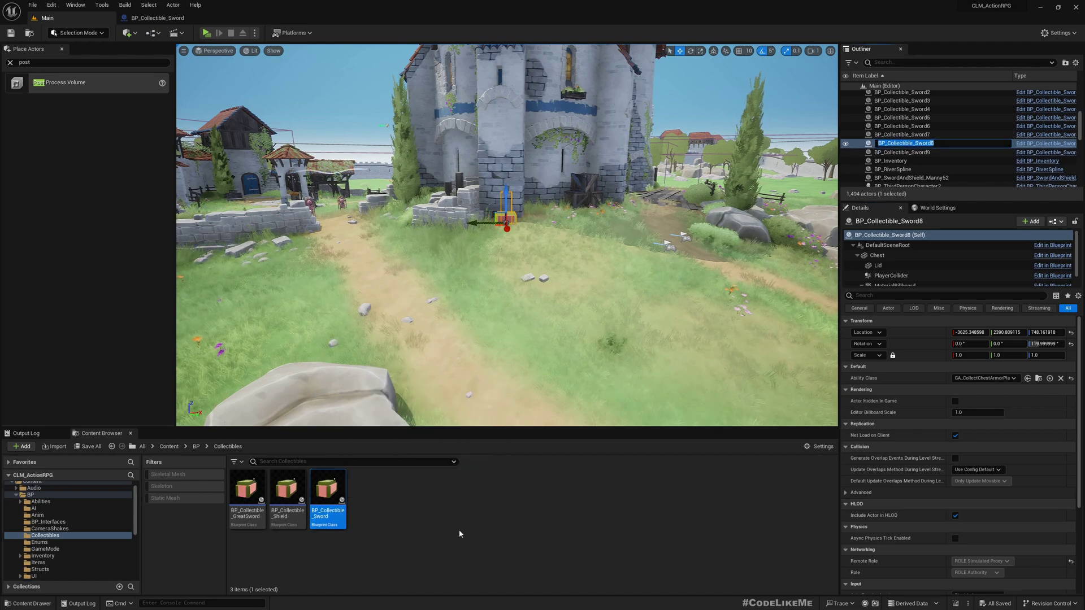
click(362, 526)
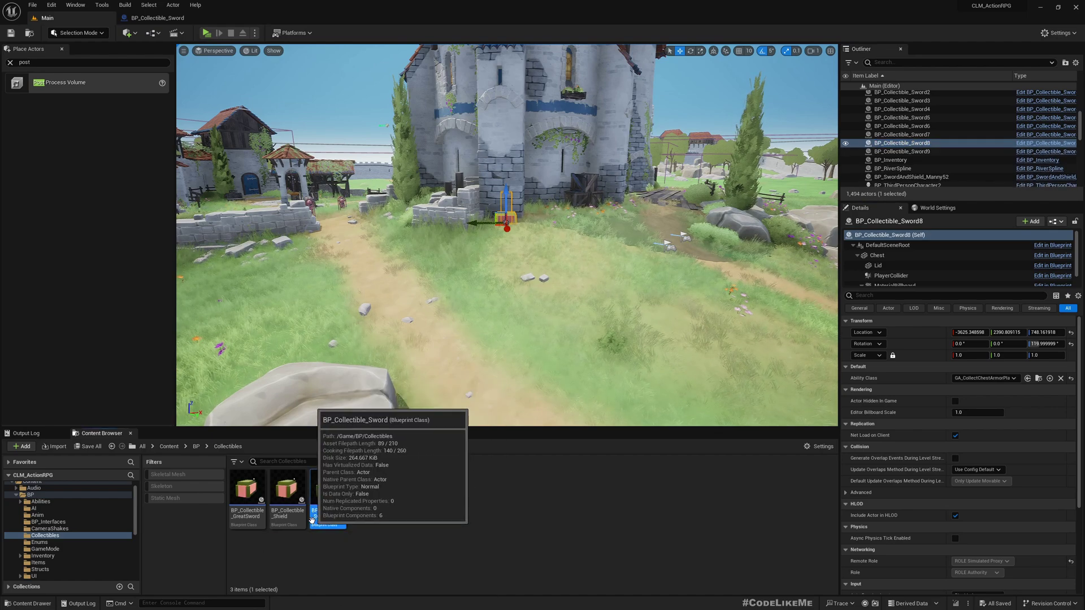
double_click(329, 492)
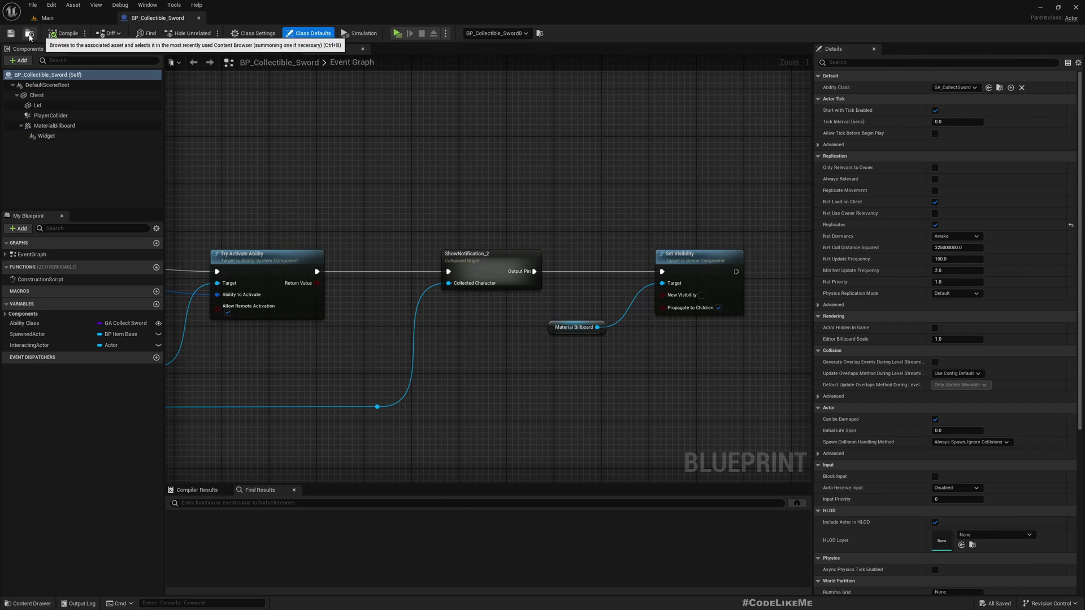
click(86, 18)
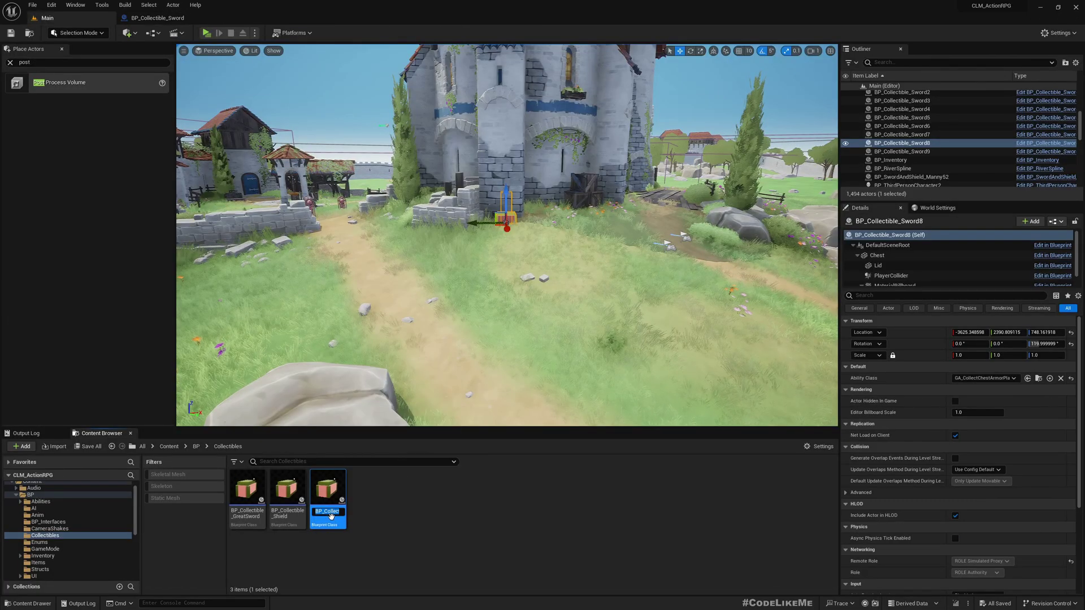
text(Collectible)
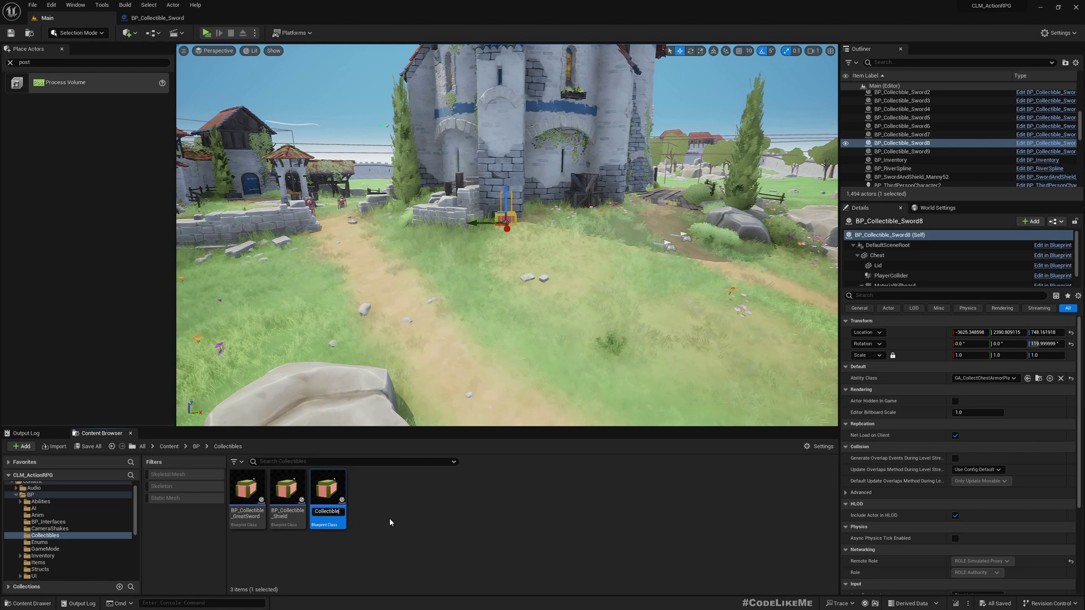
key(Return)
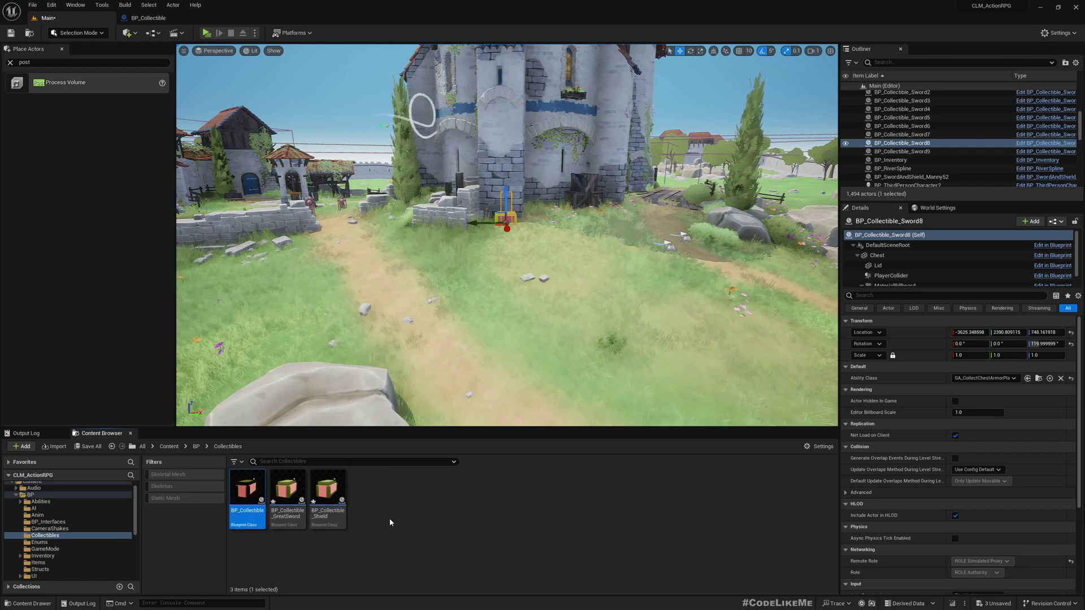
In BP_Collectible's graph, marquee-select the Set Hidden in Game nodes with Widget and Material Billboard
double_click(246, 488)
right_drag(317, 333, 263, 154)
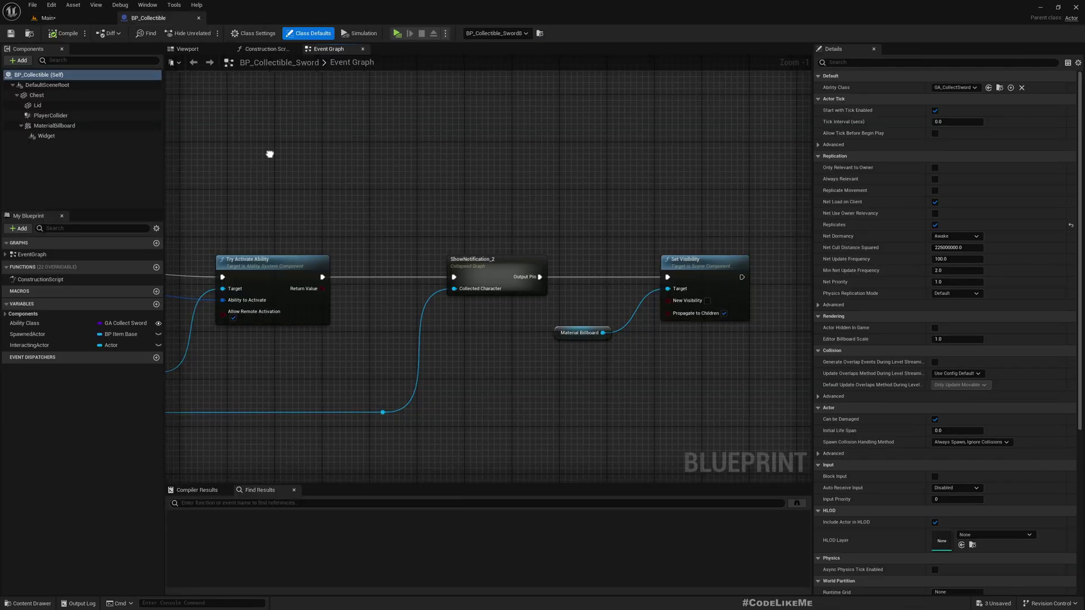
scroll(495, 182, down, 4)
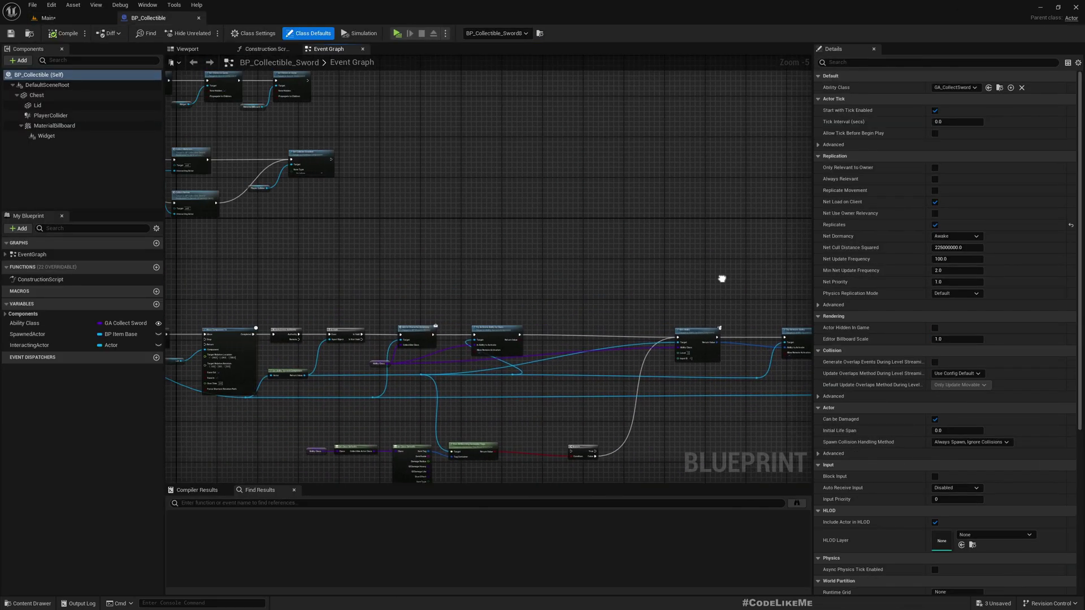
scroll(559, 279, down, 3)
right_drag(710, 314, 610, 263)
scroll(532, 291, up, 4)
scroll(531, 291, up, 4)
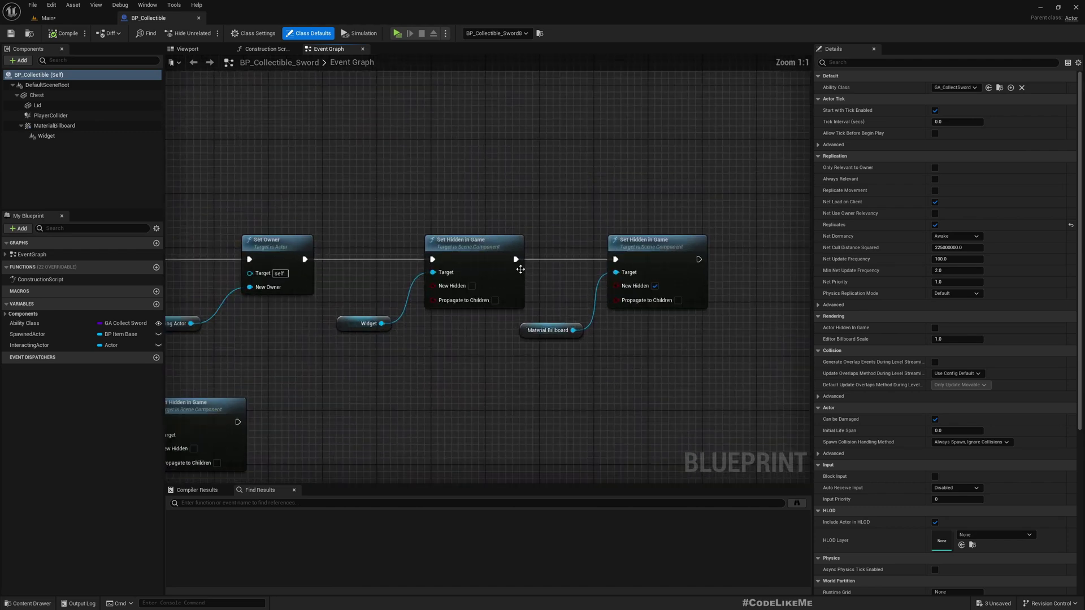
drag(357, 191, 731, 352)
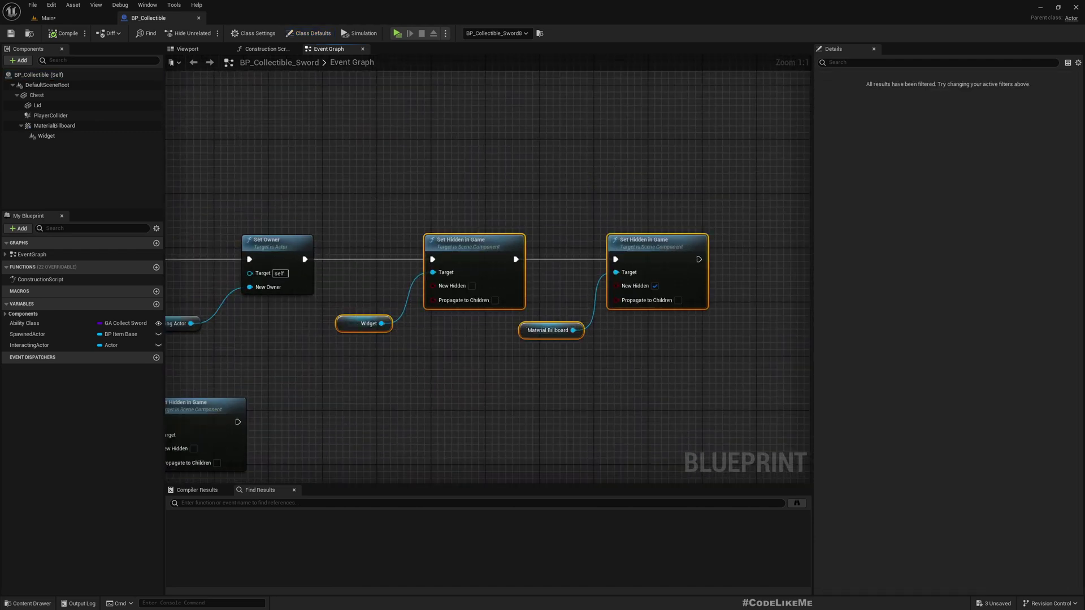
Look over the overlap event nodes and drag the selected hiding nodes further right
right_drag(467, 365, 534, 367)
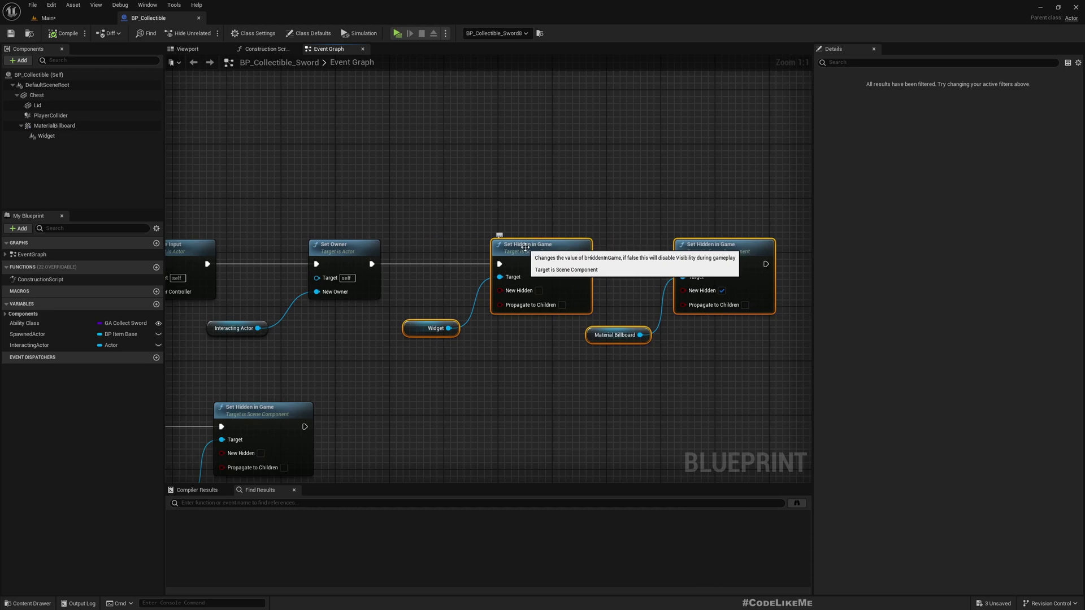
scroll(506, 340, down, 3)
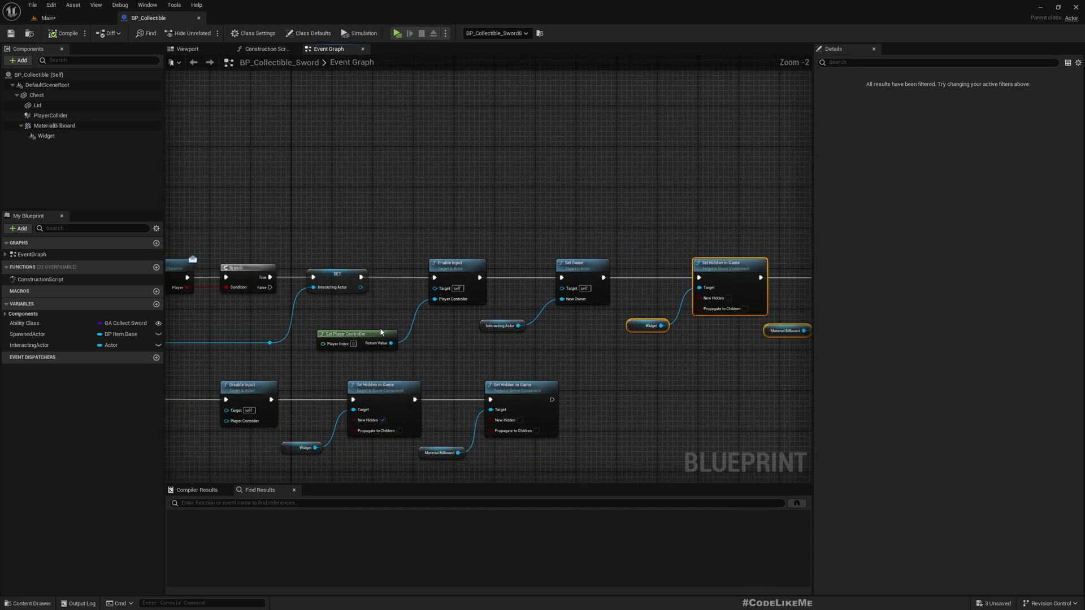
right_drag(381, 331, 591, 338)
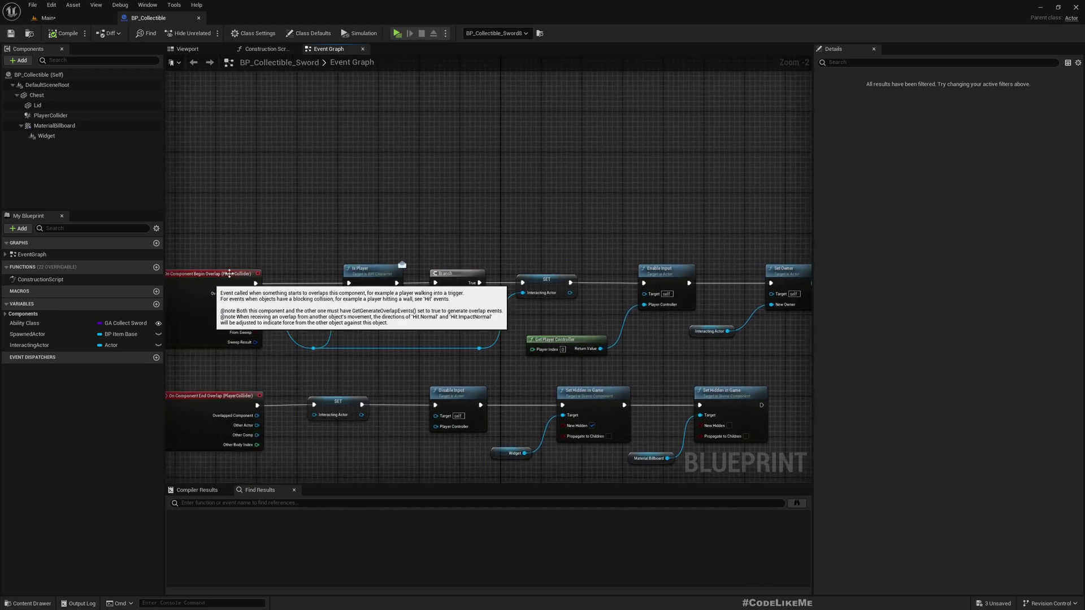
right_drag(249, 254, 345, 219)
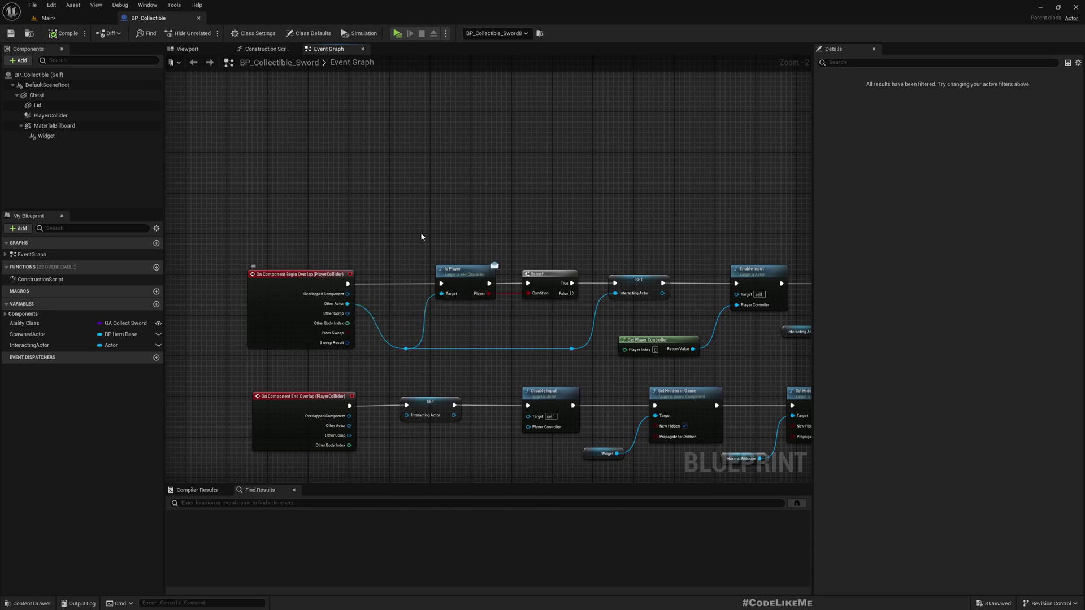
right_drag(533, 234, 476, 229)
right_drag(762, 255, 268, 193)
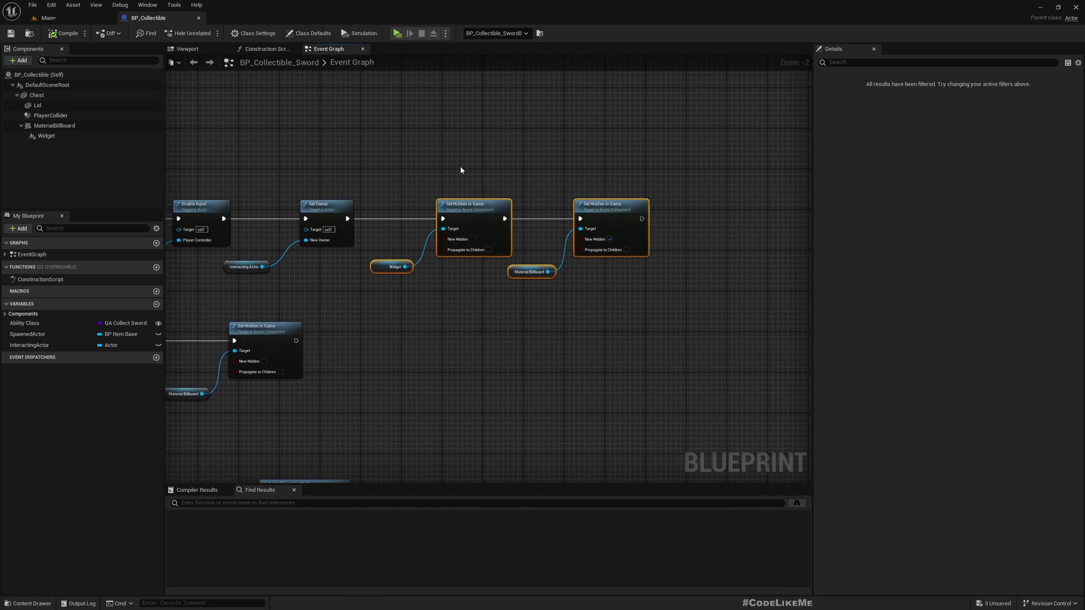
drag(499, 219, 696, 219)
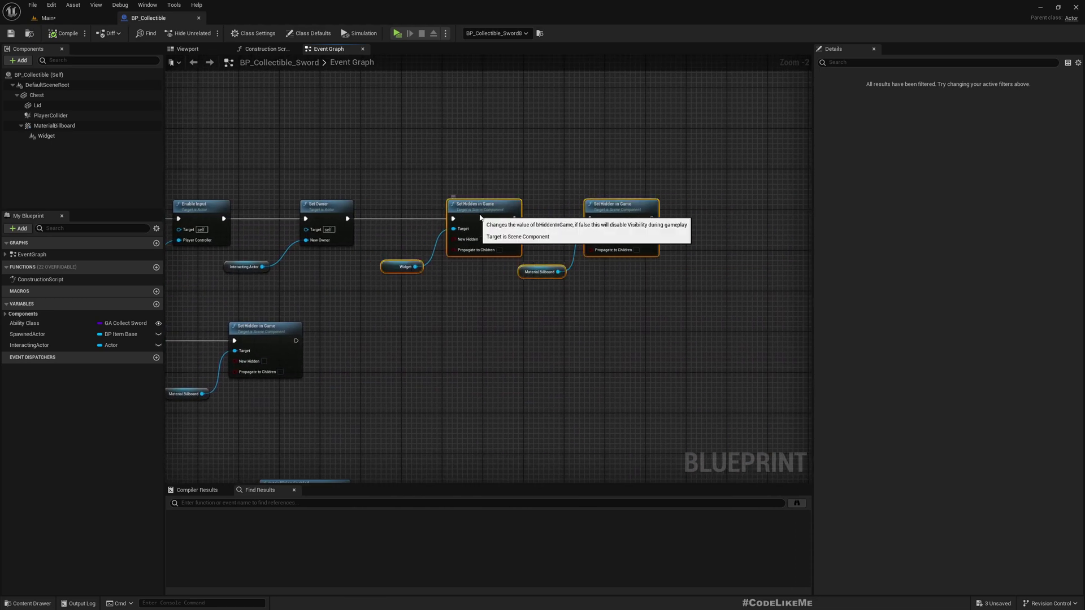
right_drag(594, 254, 387, 280)
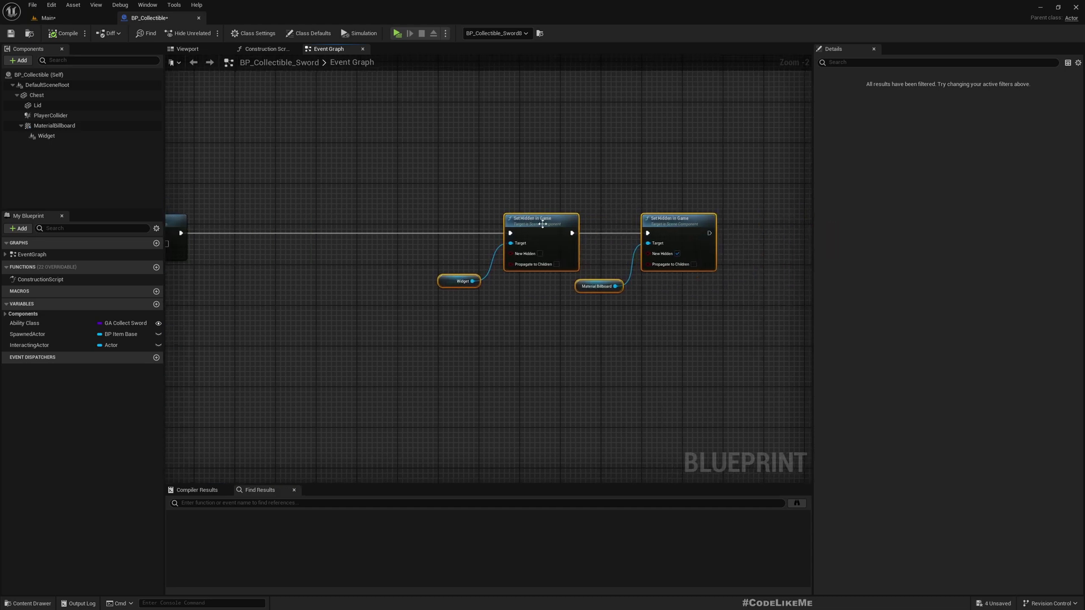
right_drag(292, 280, 568, 278)
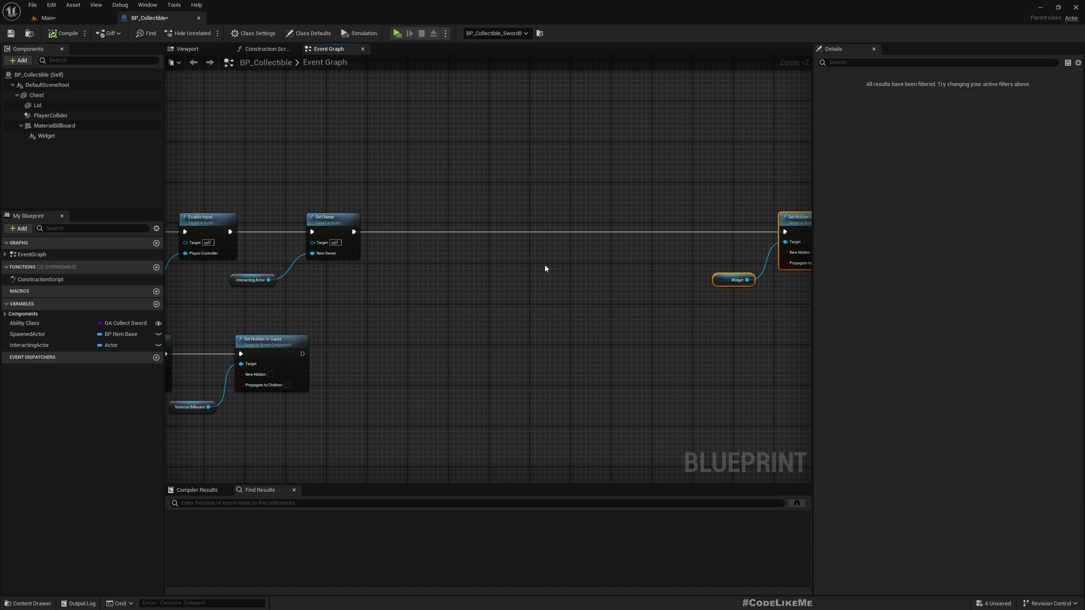
right_drag(706, 267, 502, 276)
drag(520, 177, 605, 333)
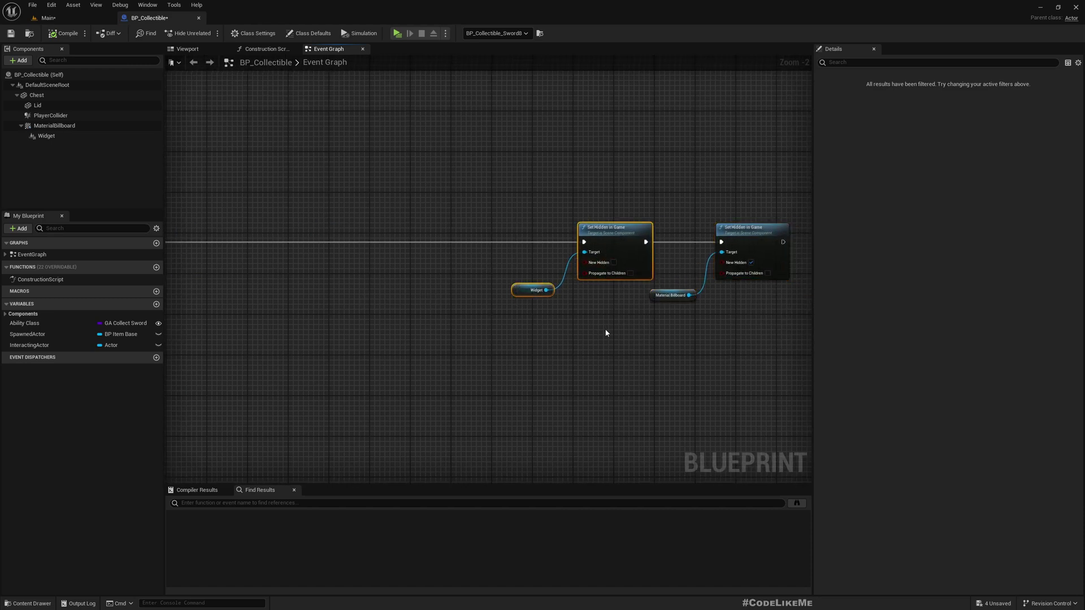
mouse_move(344, 324)
right_down()
mouse_move(488, 287)
mouse_move(348, 288)
right_up()
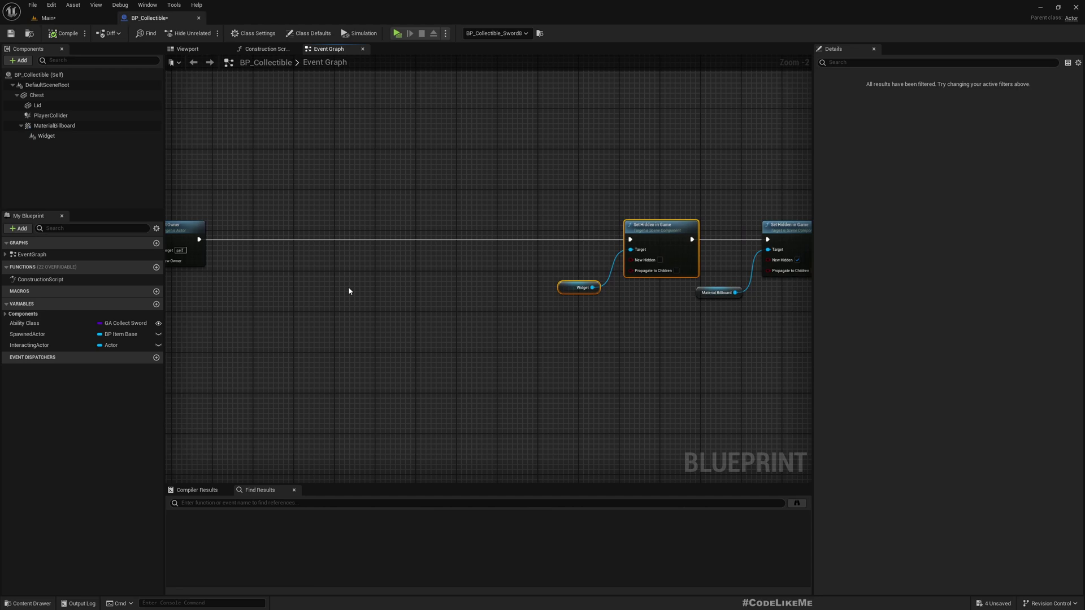
mouse_move(348, 291)
right_down()
mouse_move(568, 282)
mouse_move(579, 297)
right_up()
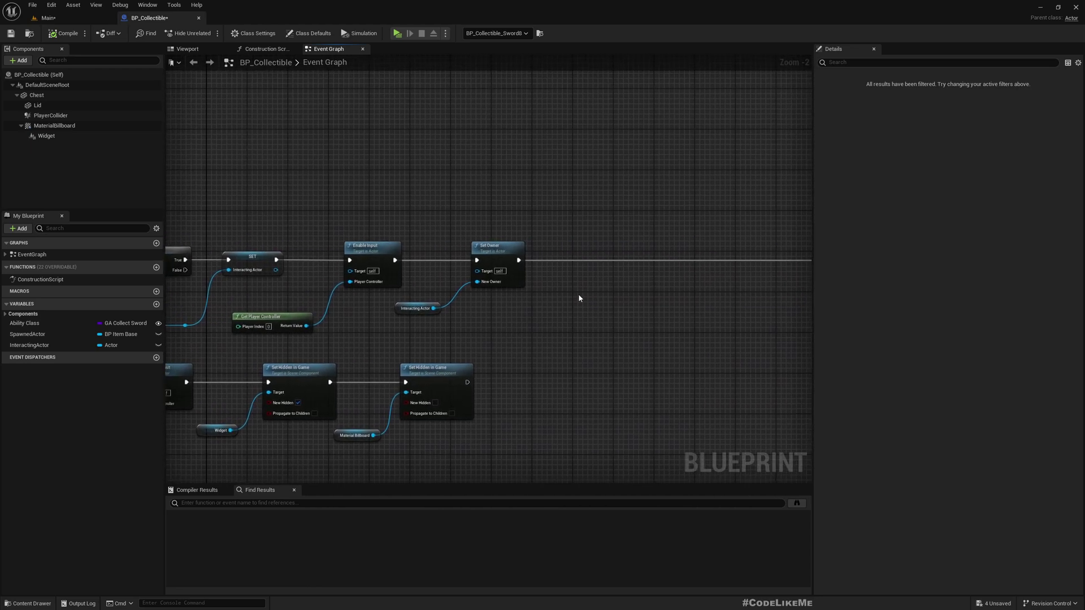
drag(434, 309, 499, 312)
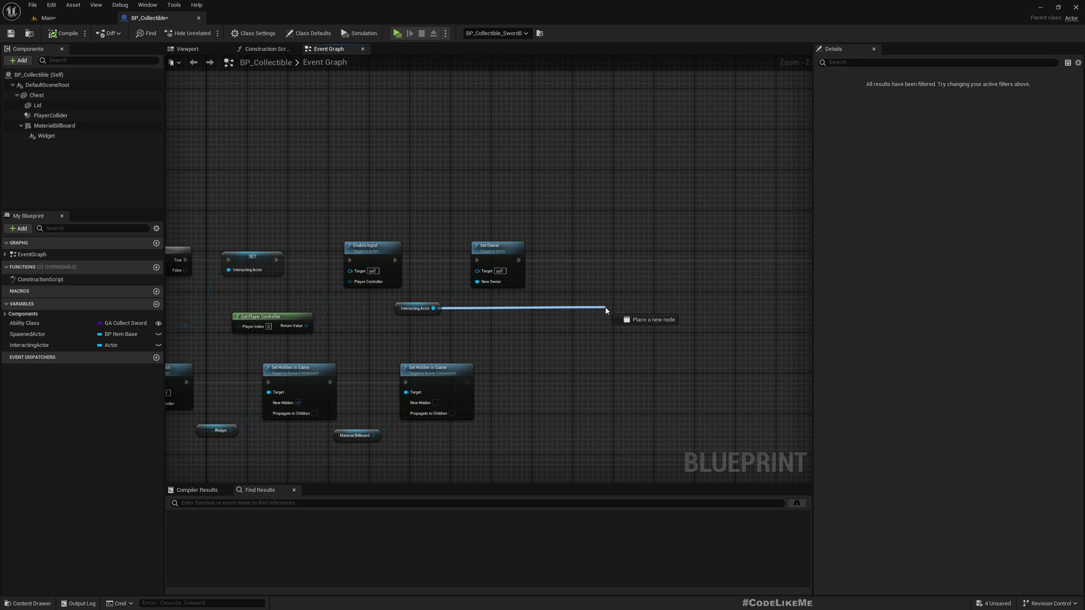
drag(606, 311, 606, 311)
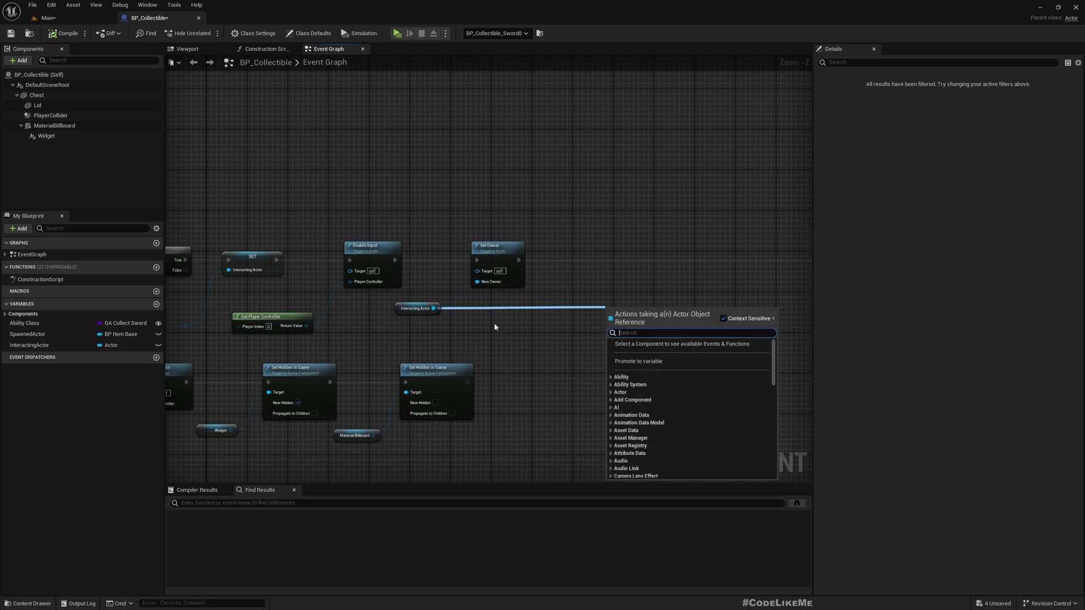
click(495, 323)
drag(434, 308, 567, 314)
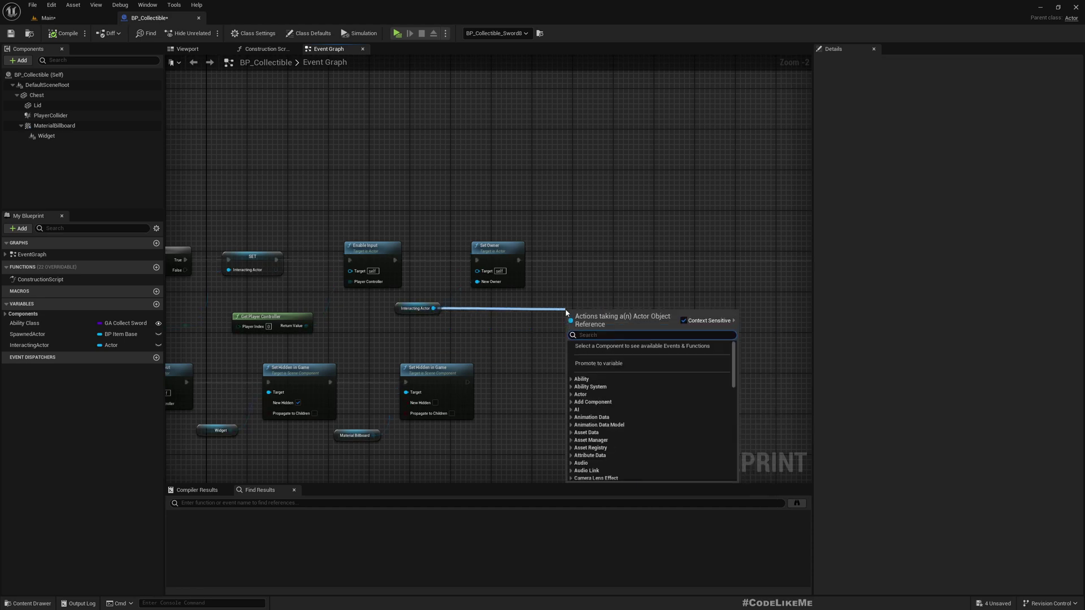
text(islocal)
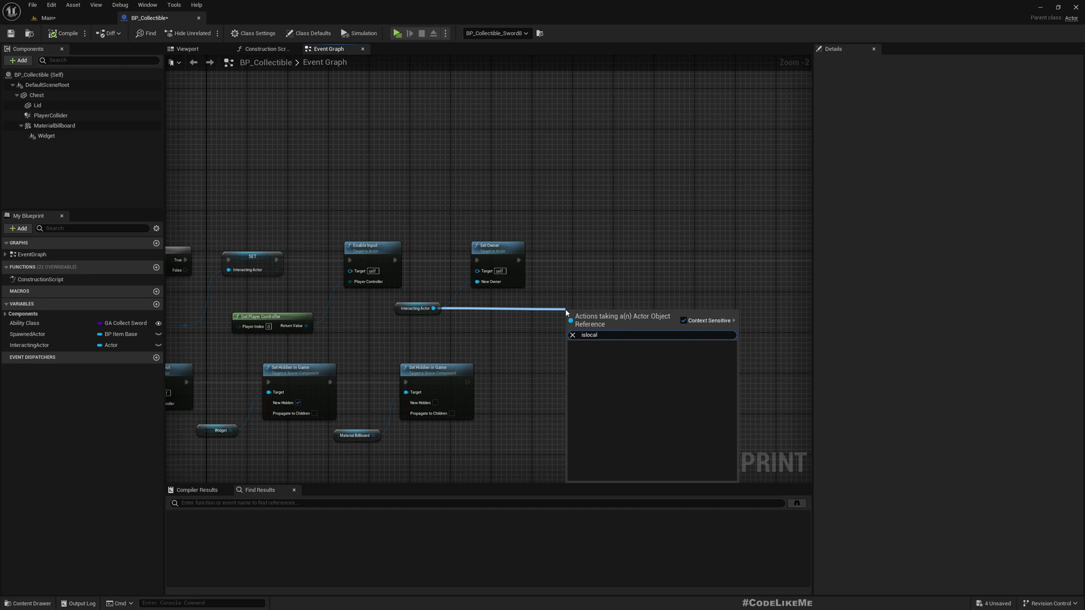
key(Escape)
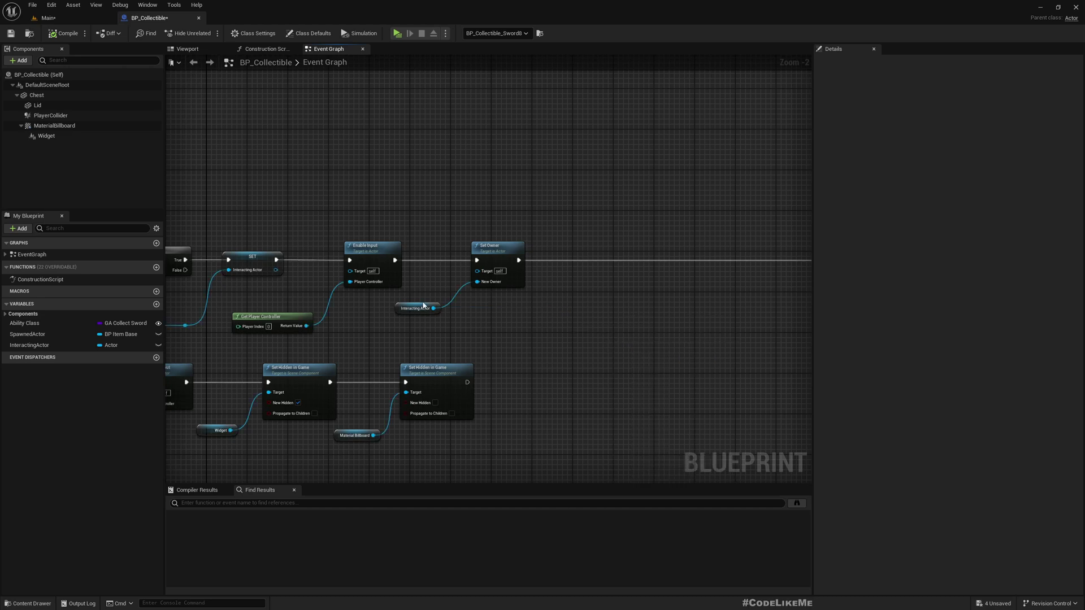
drag(435, 308, 474, 314)
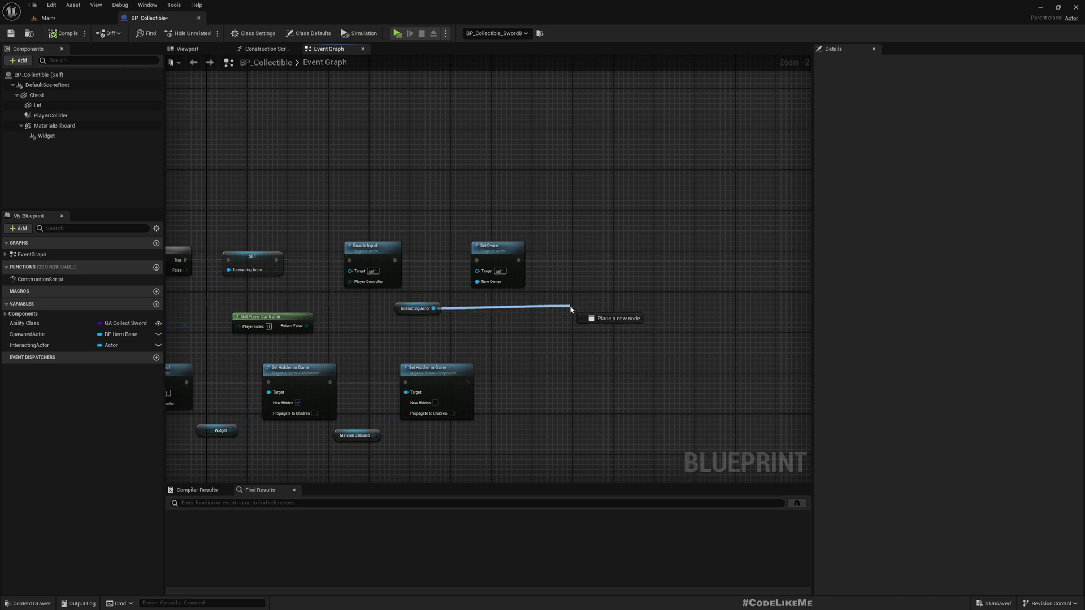
drag(567, 304, 572, 307)
click(561, 172)
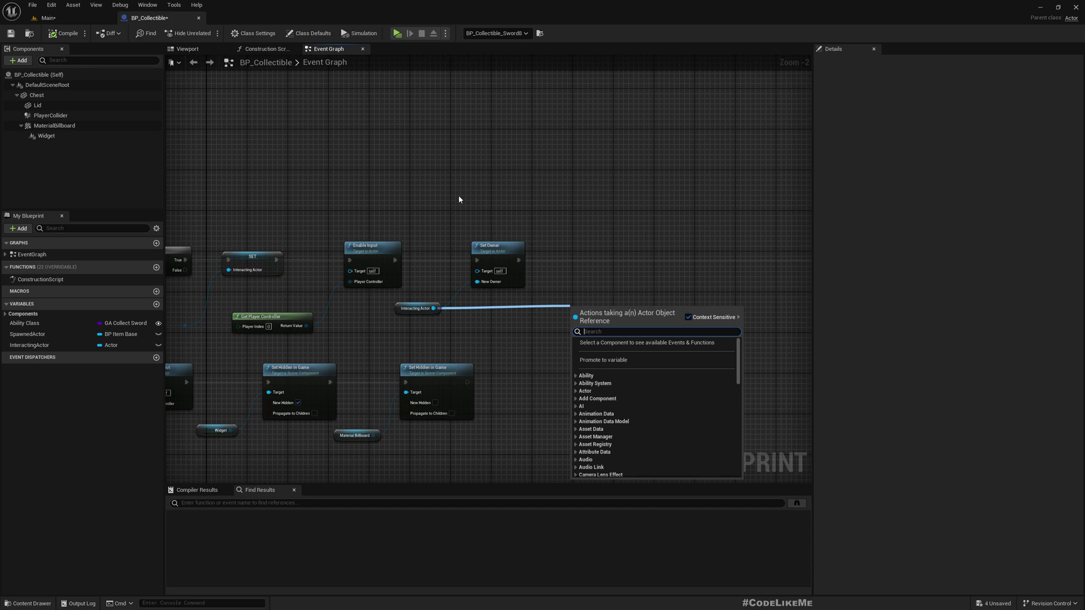
right_drag(459, 196, 795, 197)
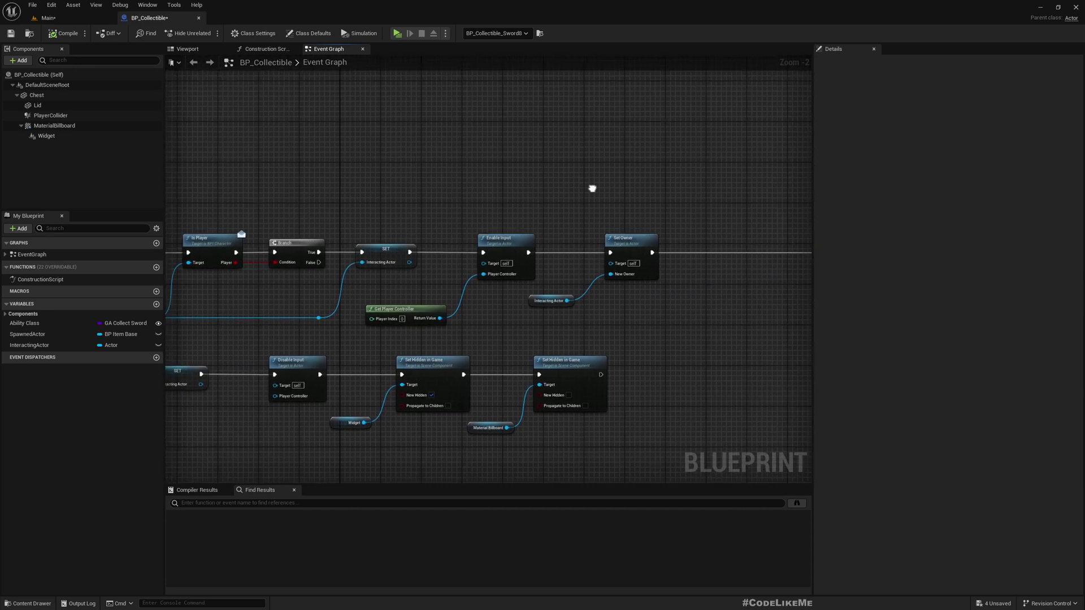
scroll(340, 246, up, 2)
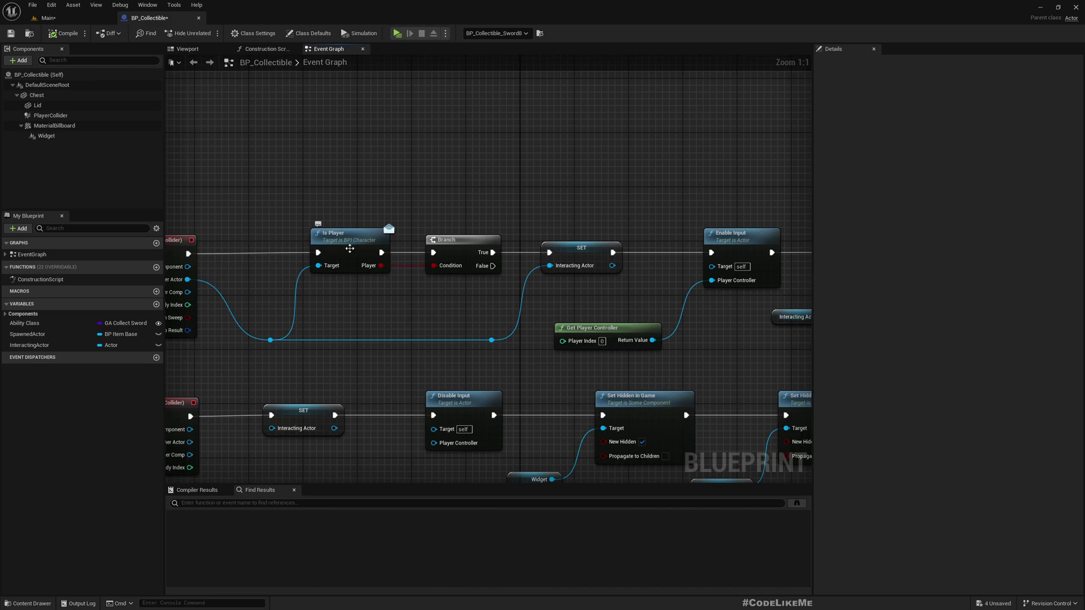
Alongside Is Player, create a new interface function named IsLocalPlayer in BPI_Character
double_click(345, 238)
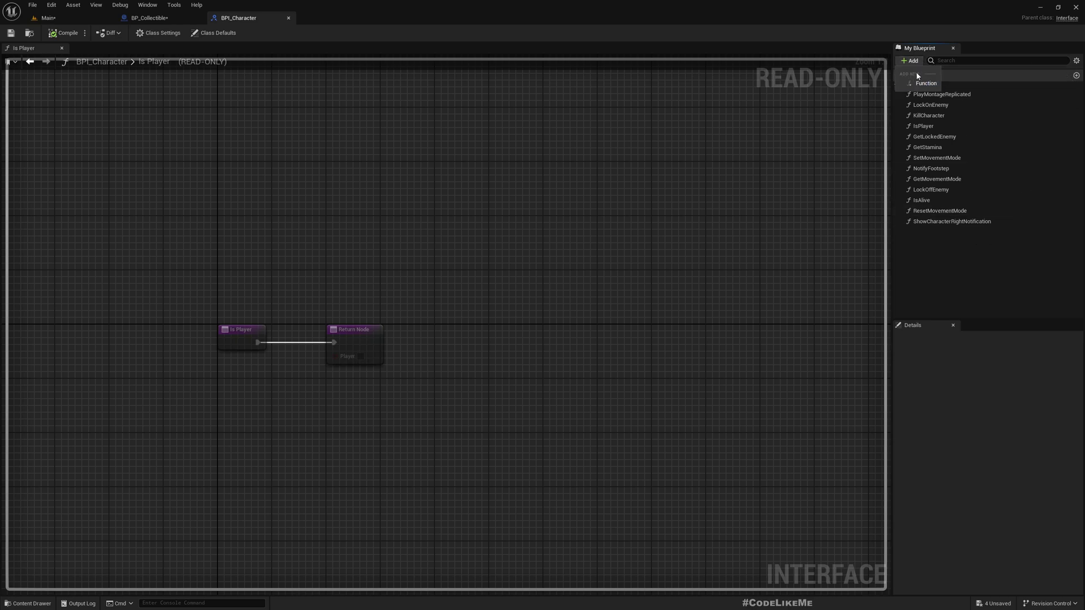
click(924, 82)
text(IsLocalPlayer)
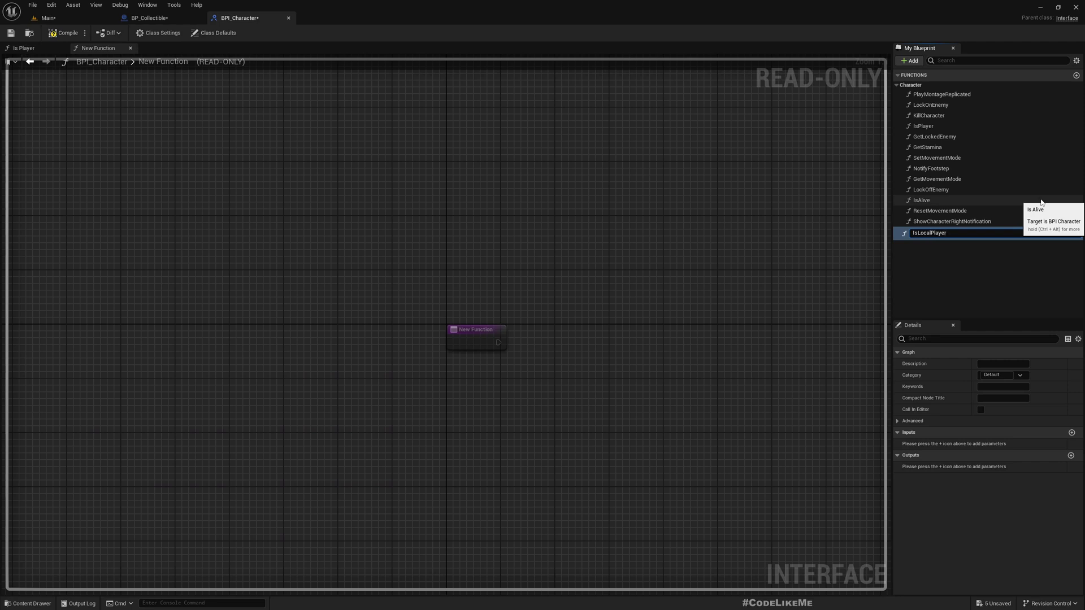
key(Return)
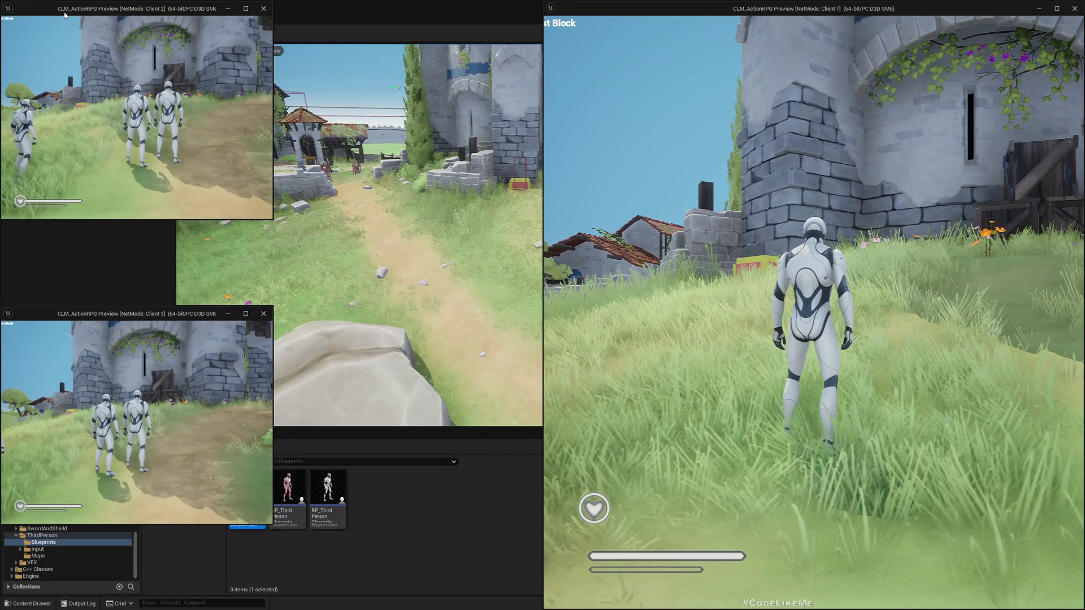
Snap Clients 2, 3 and 1 into screen quarters to compare them, then stop the play session
key(super+Left)
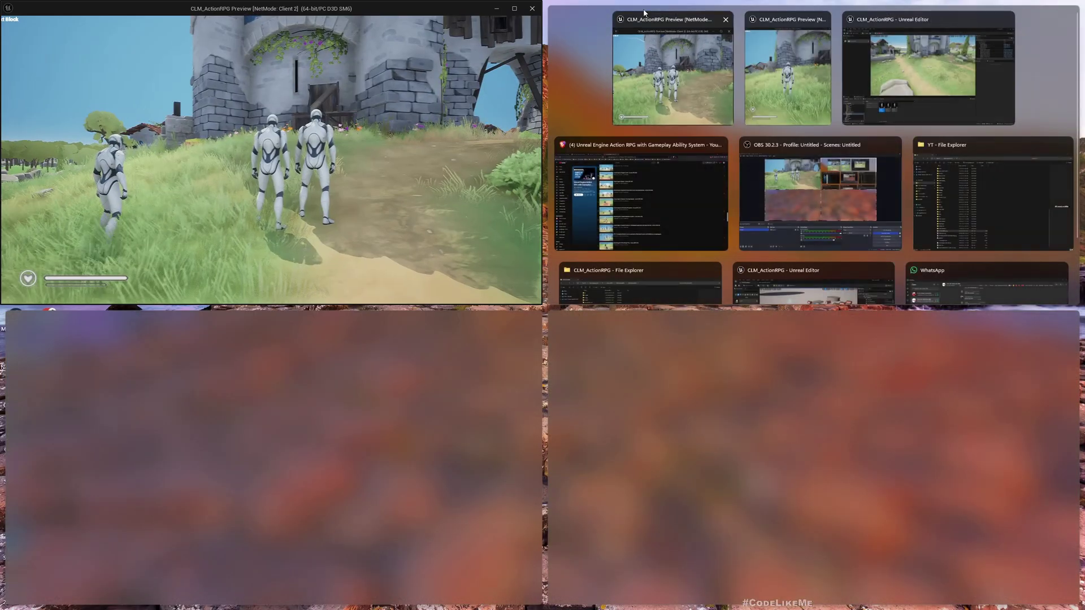
key(Escape)
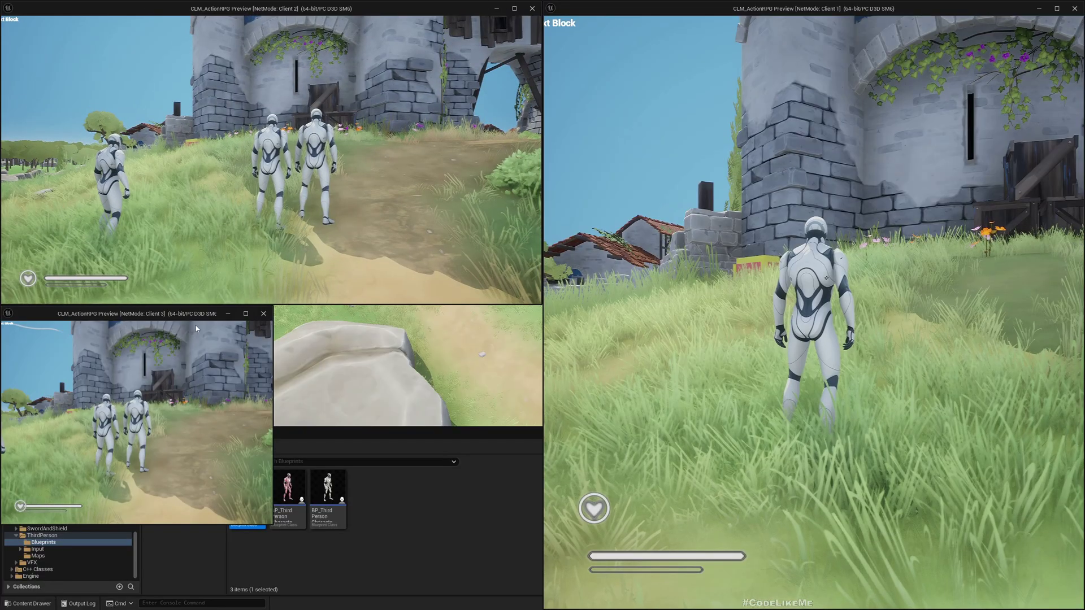
drag(196, 314, 18, 604)
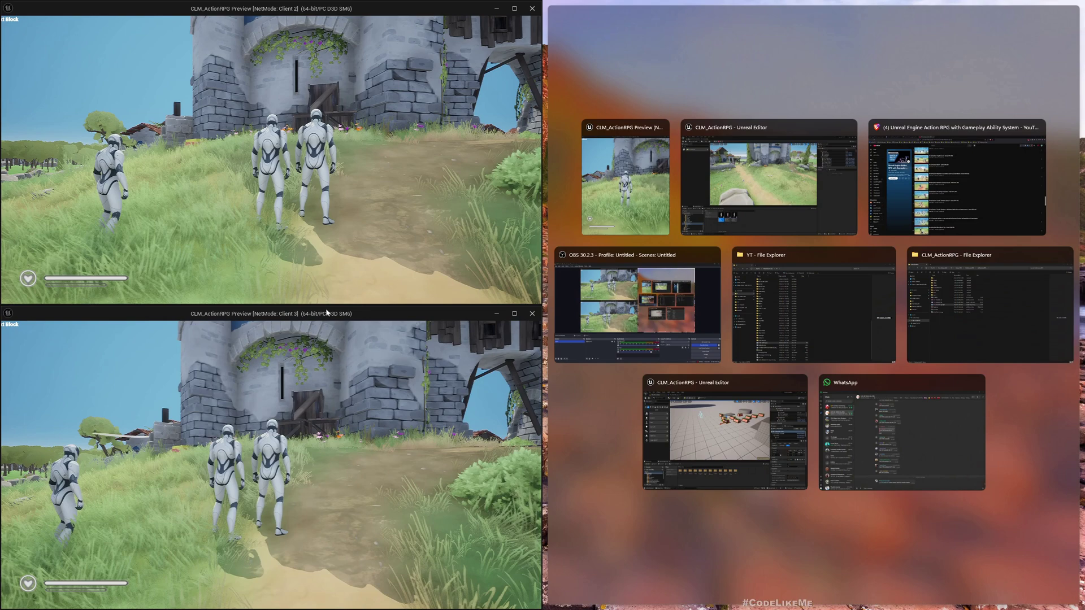
key(Return)
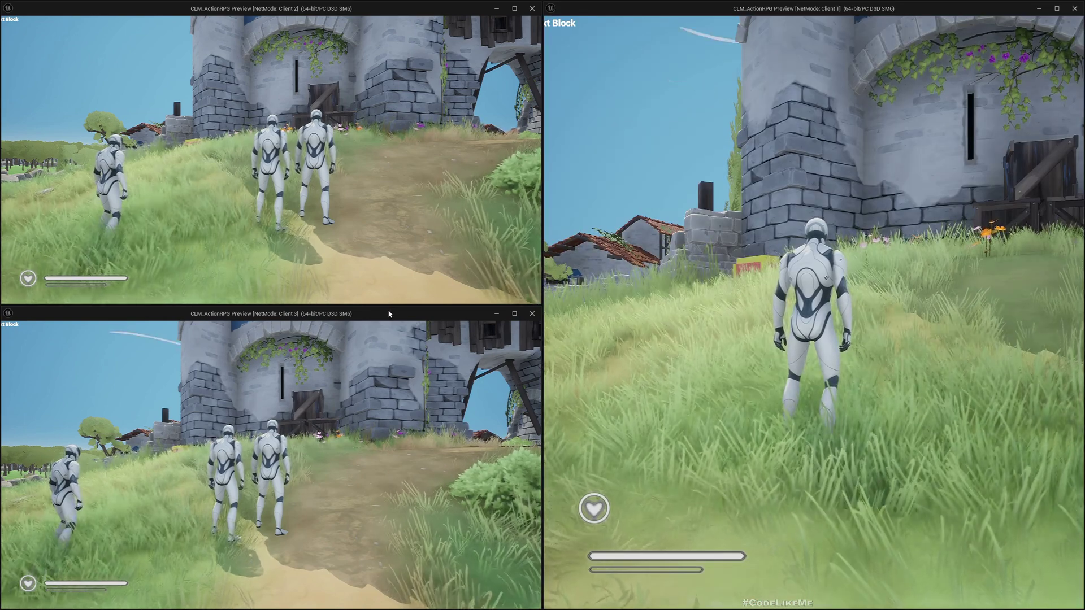
key(Escape)
Fly to the spawn area, check PlayerStart2, and rotate PlayerStart to a yaw of about -80
right_drag(510, 237, 475, 288)
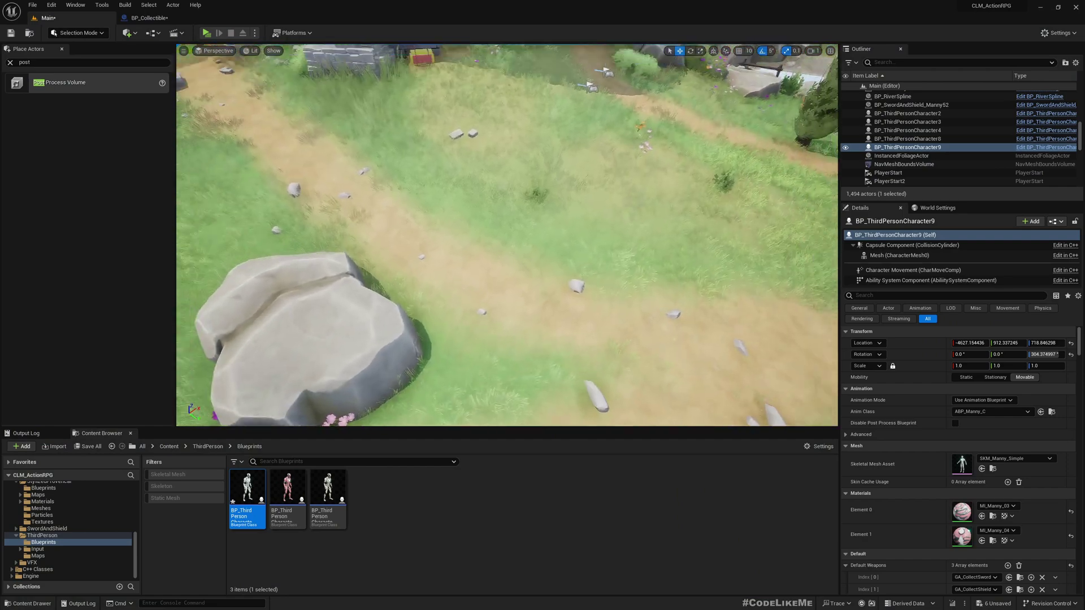
right_drag(509, 254, 787, 246)
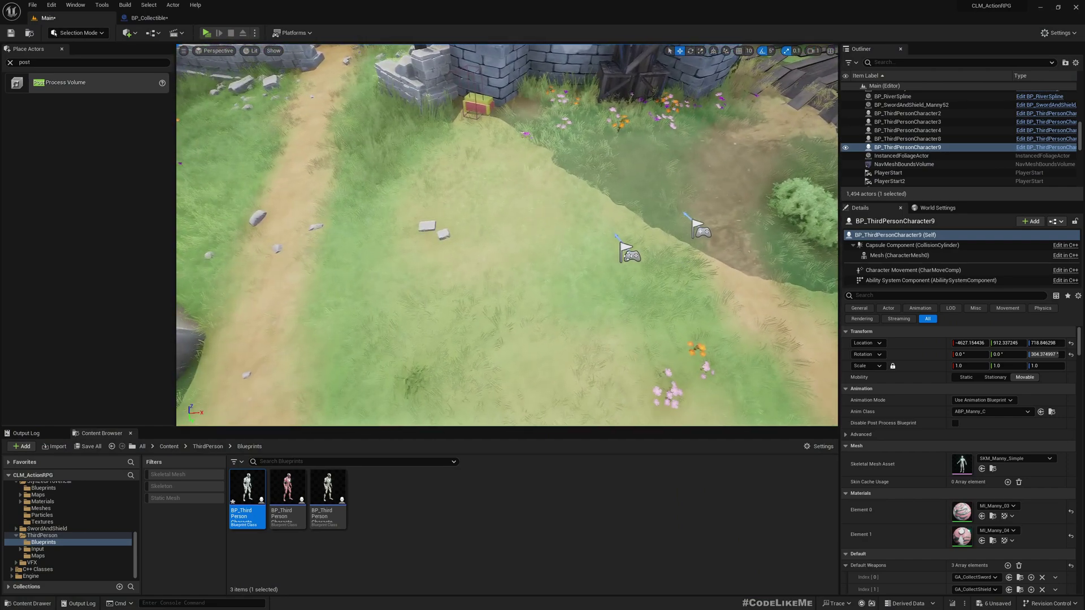
click(629, 253)
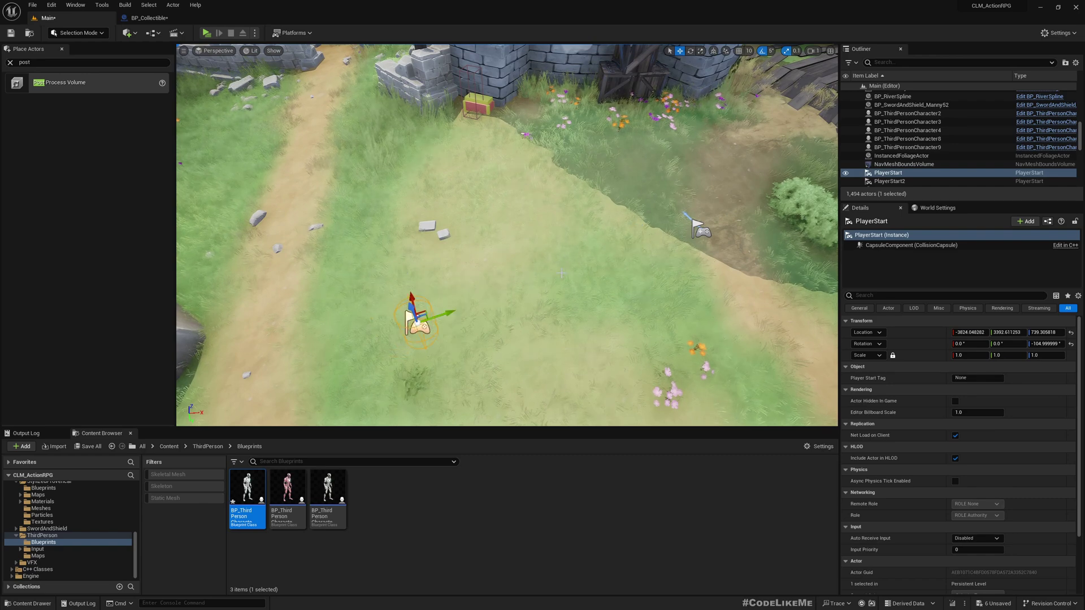
click(703, 232)
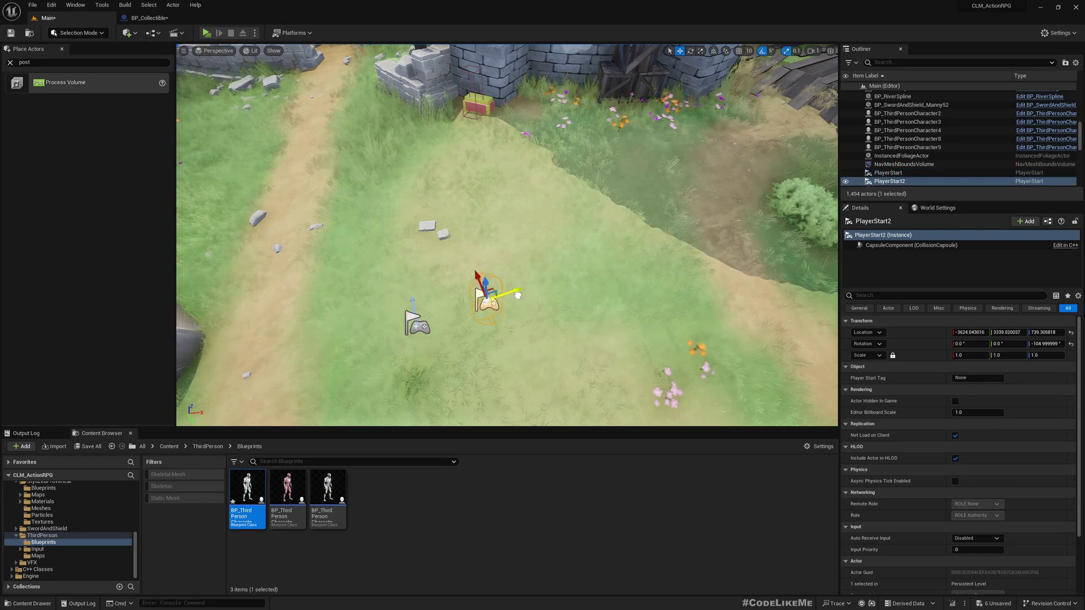
click(420, 329)
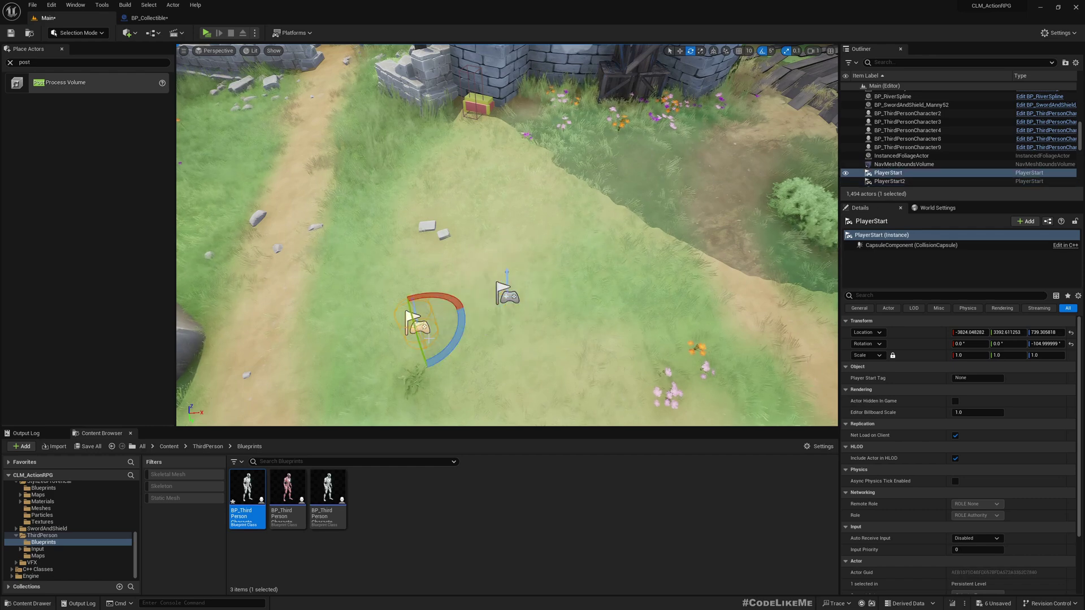
drag(458, 345, 474, 342)
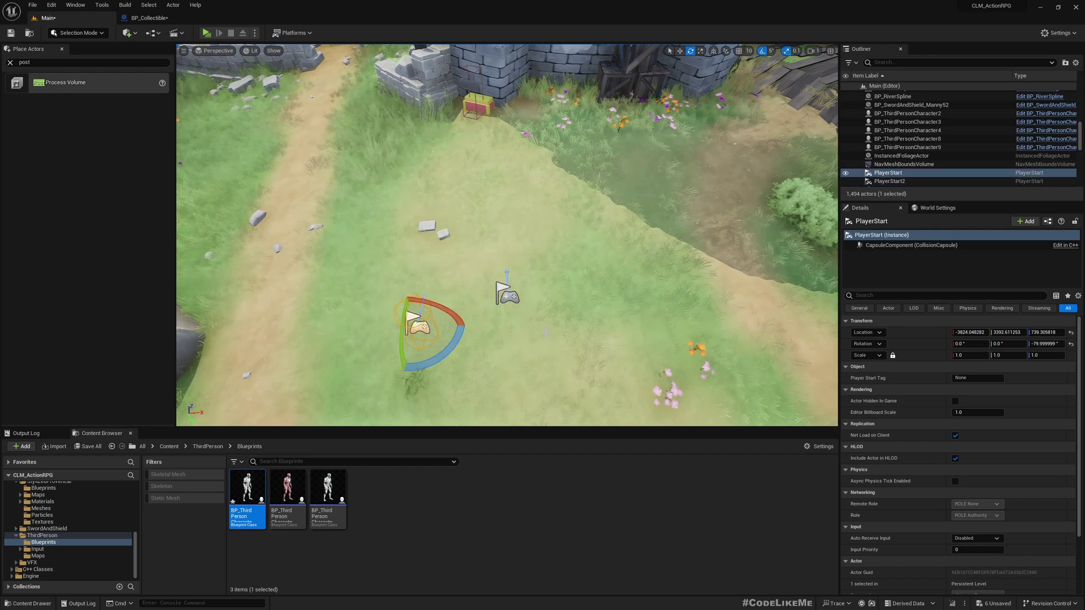
Launch three-client play with Alt+P and run Client 2's character onto and around the yellow chest
key(alt+p)
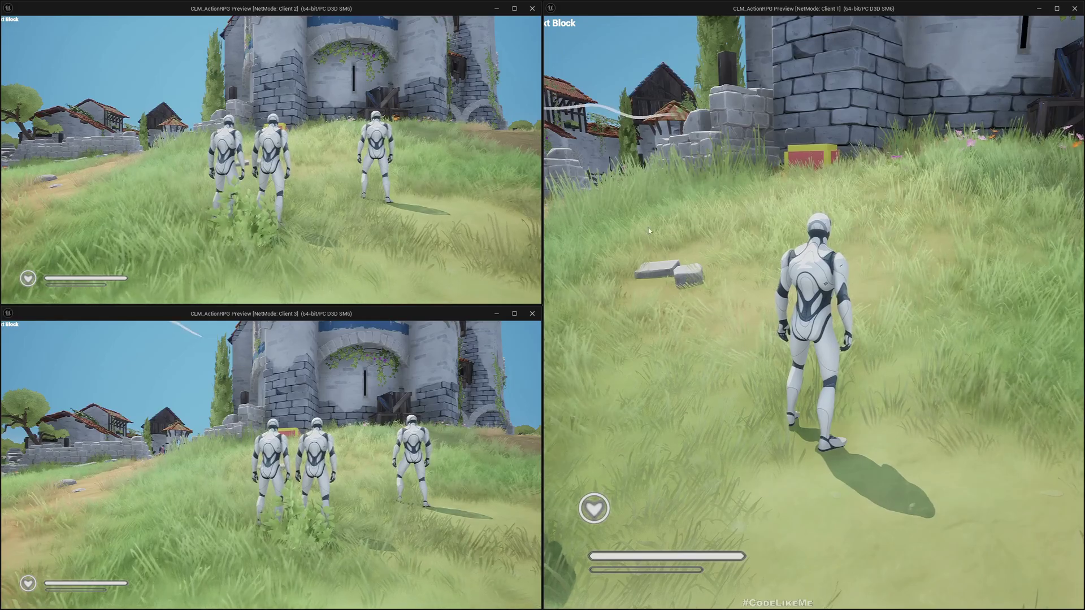
key(w)
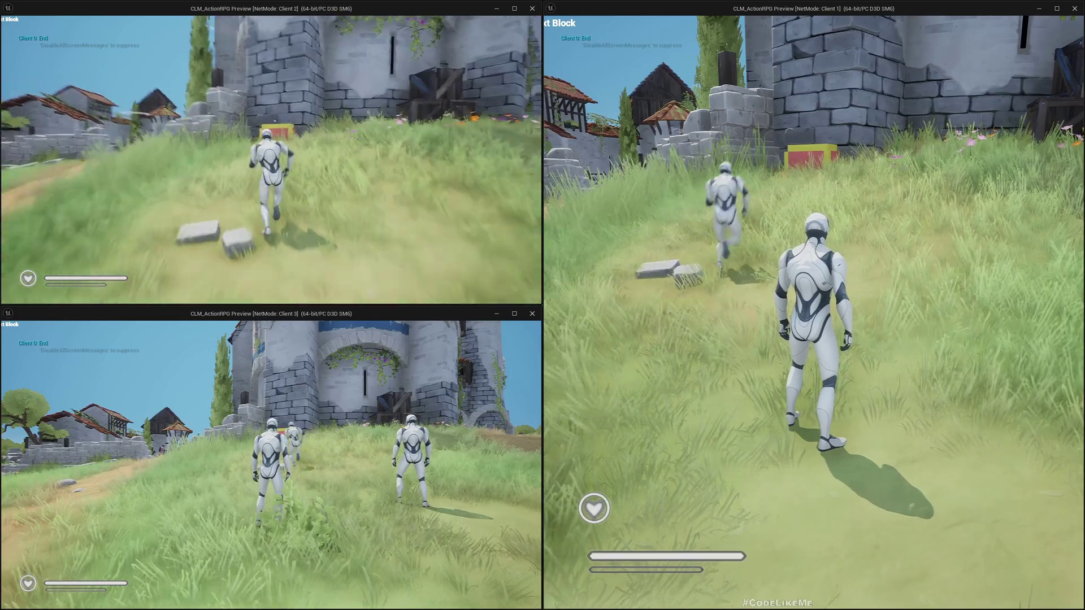
key(w)
key(space)
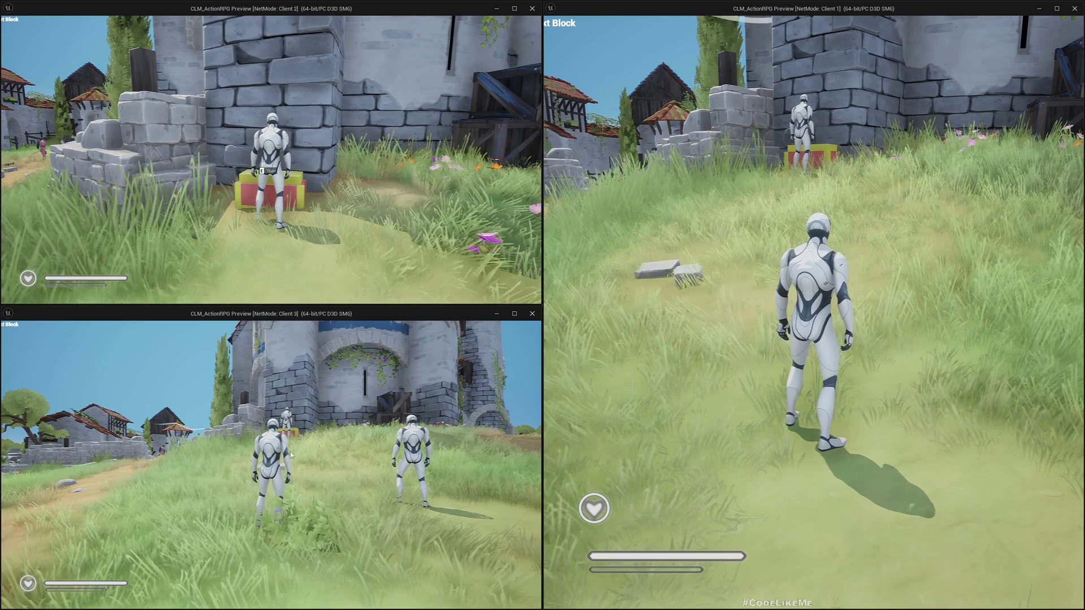
key(s)
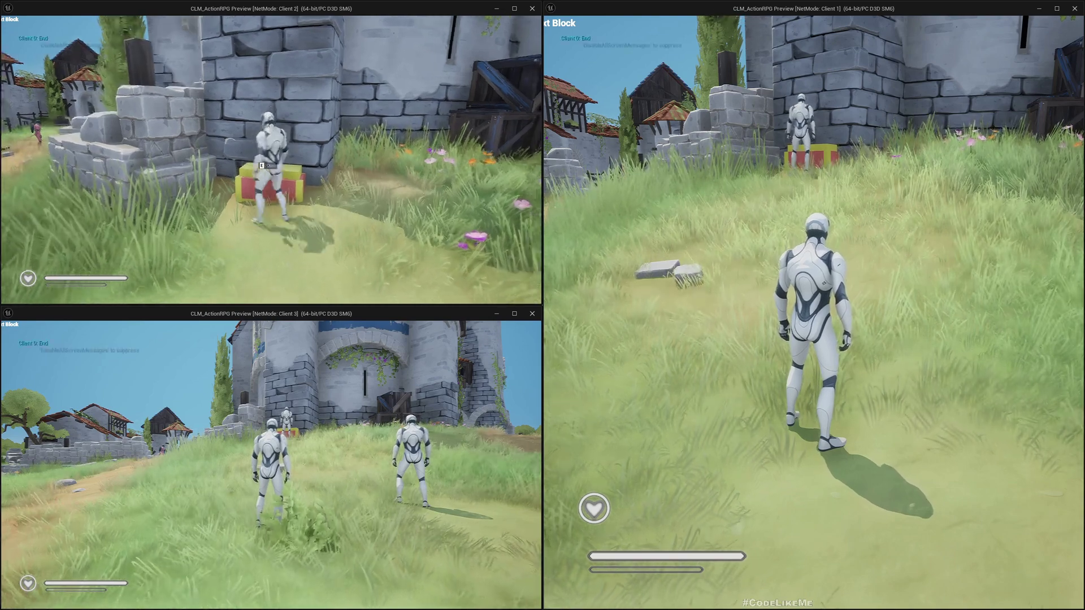
key(w)
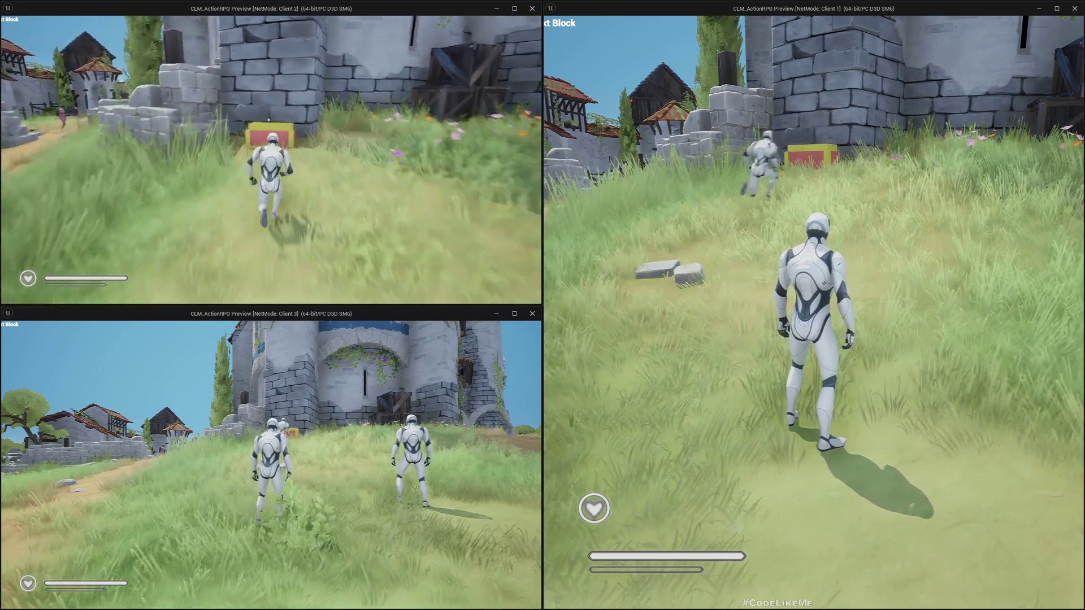
key(s)
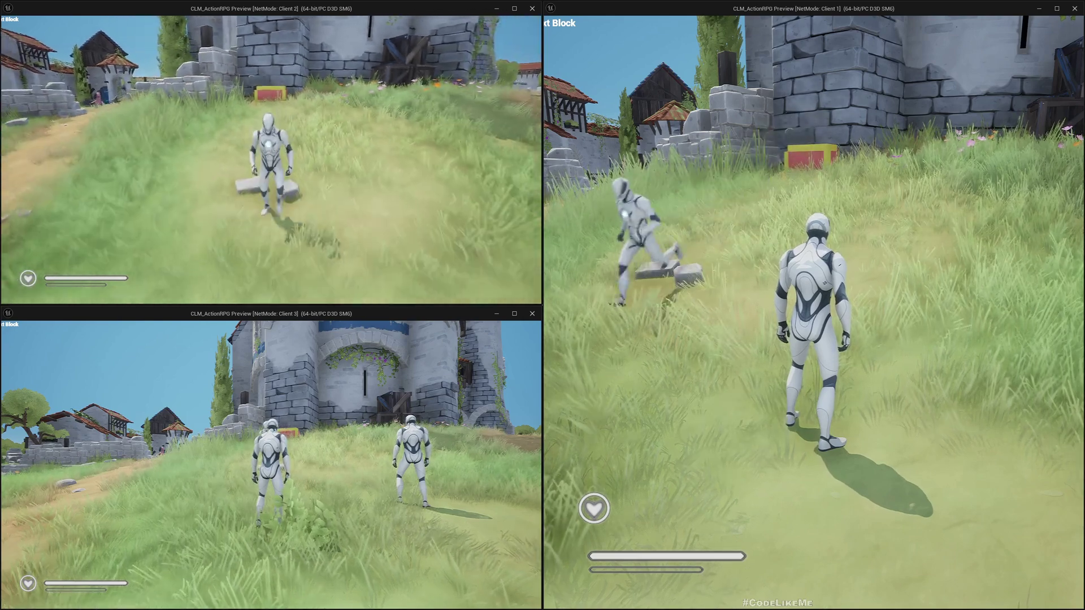
drag(271, 153, 169, 153)
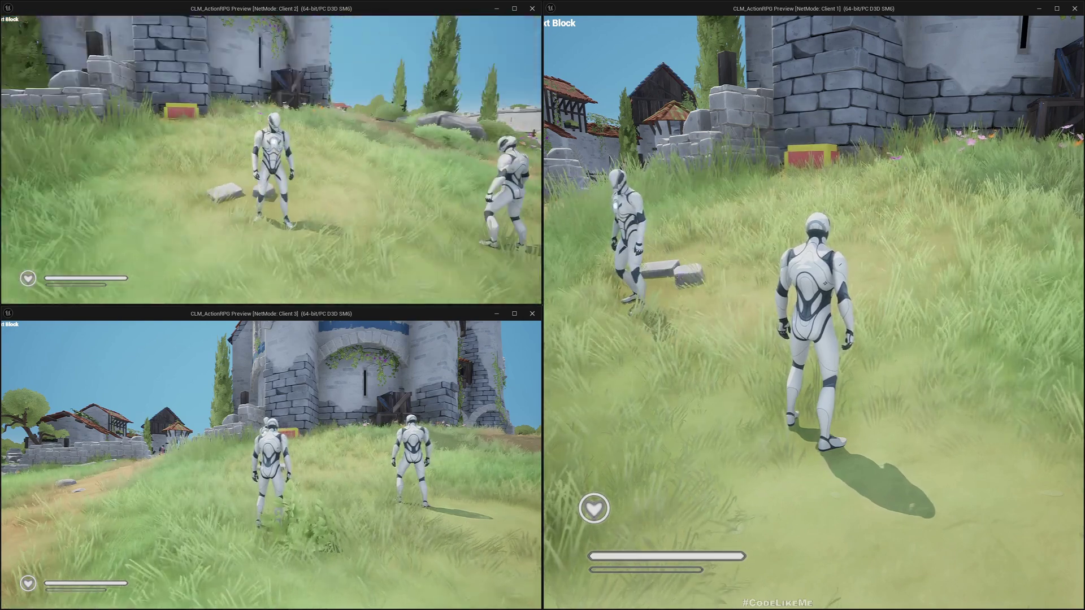
Walk Client 1's character to the chest and collect its item with E, gaining the armour vest
key(w)
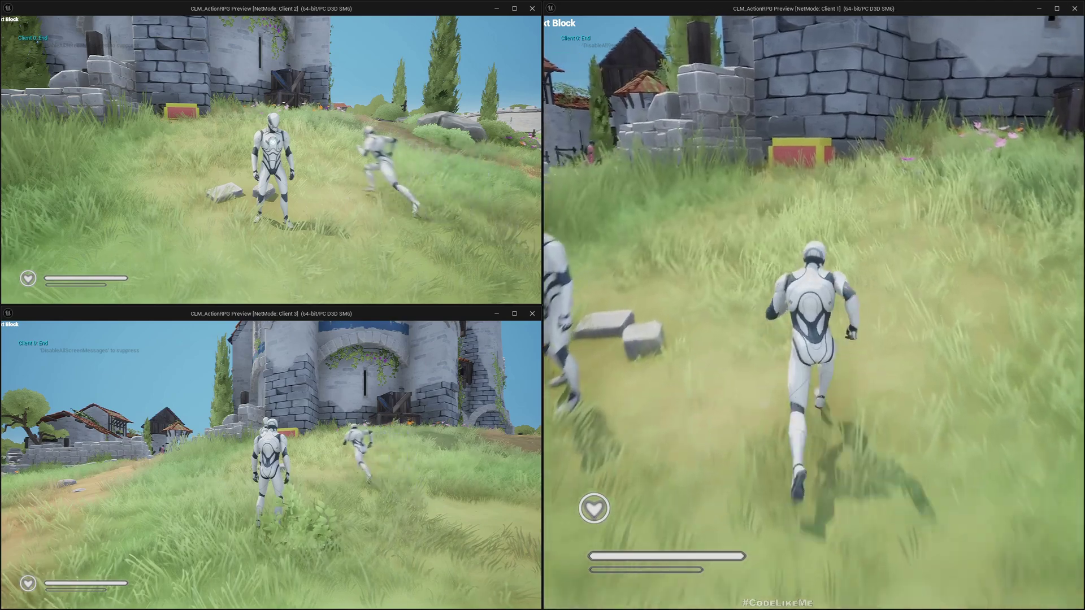
key(w)
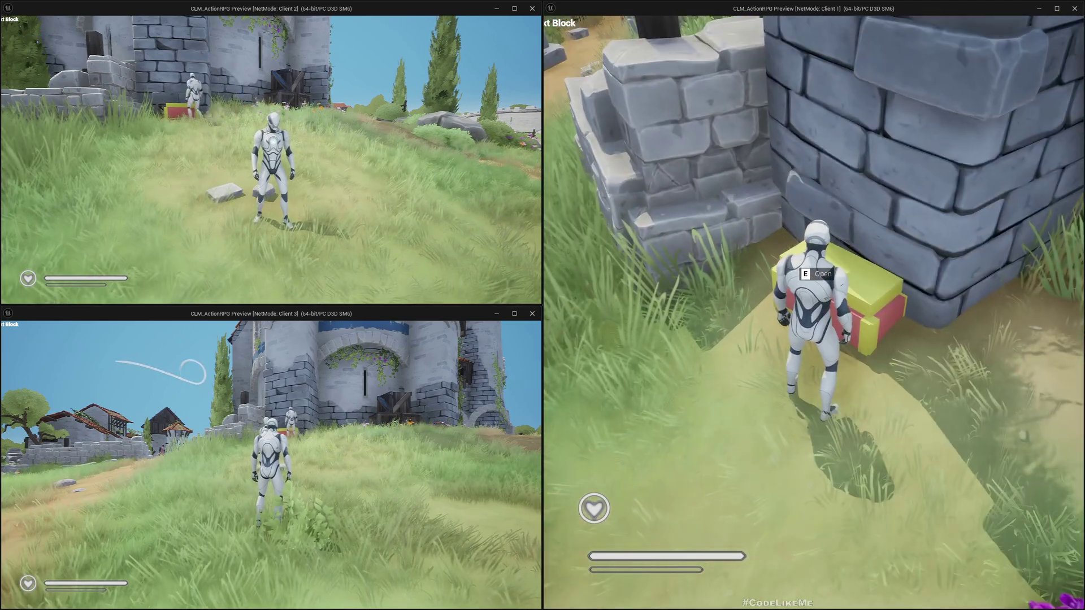
drag(814, 339, 815, 254)
key(w)
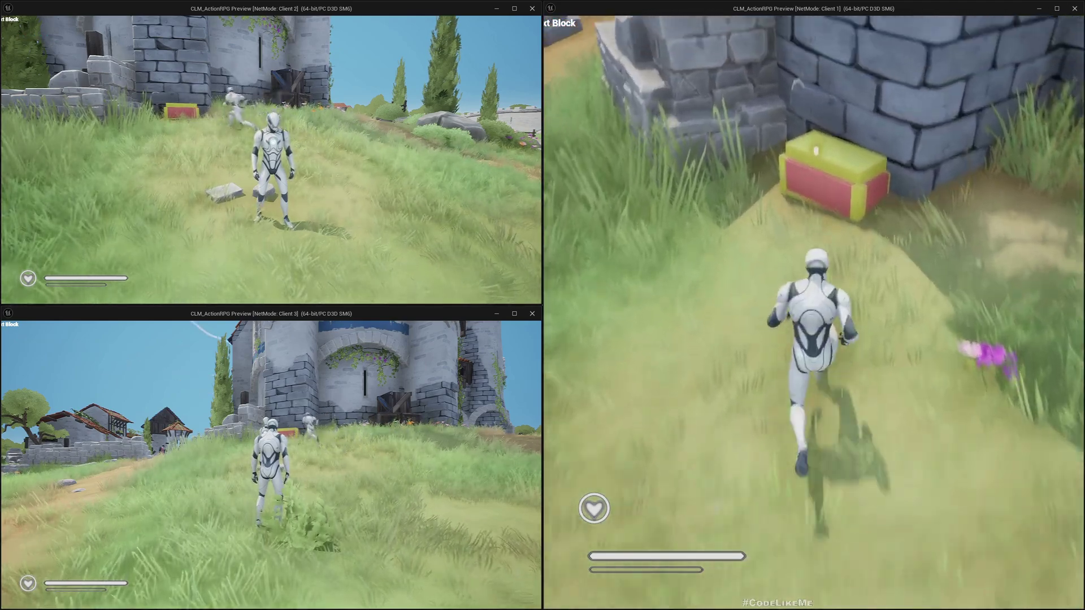
key(w)
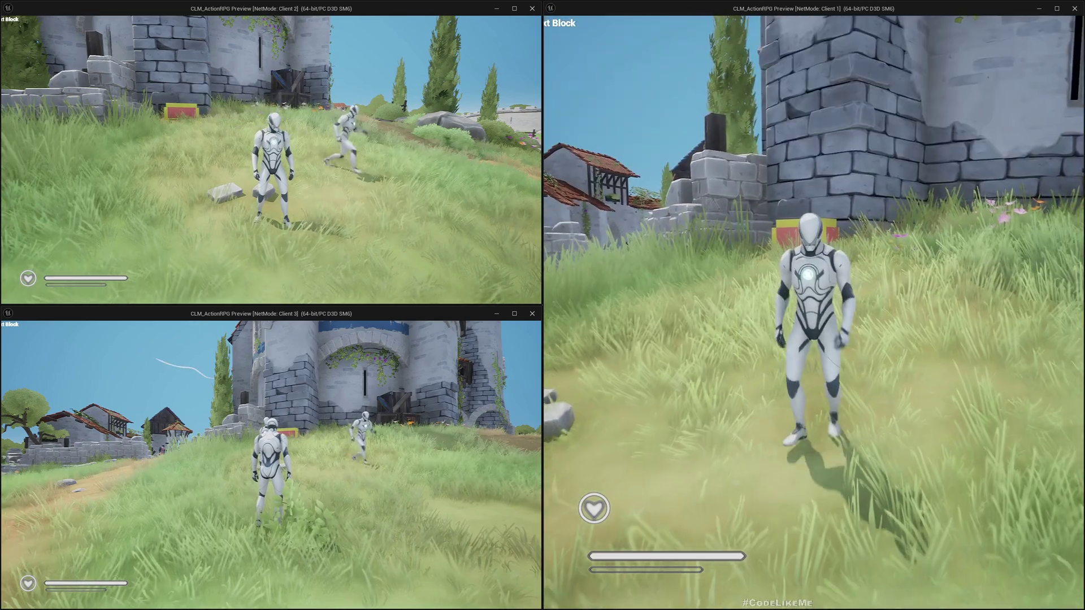
key(w)
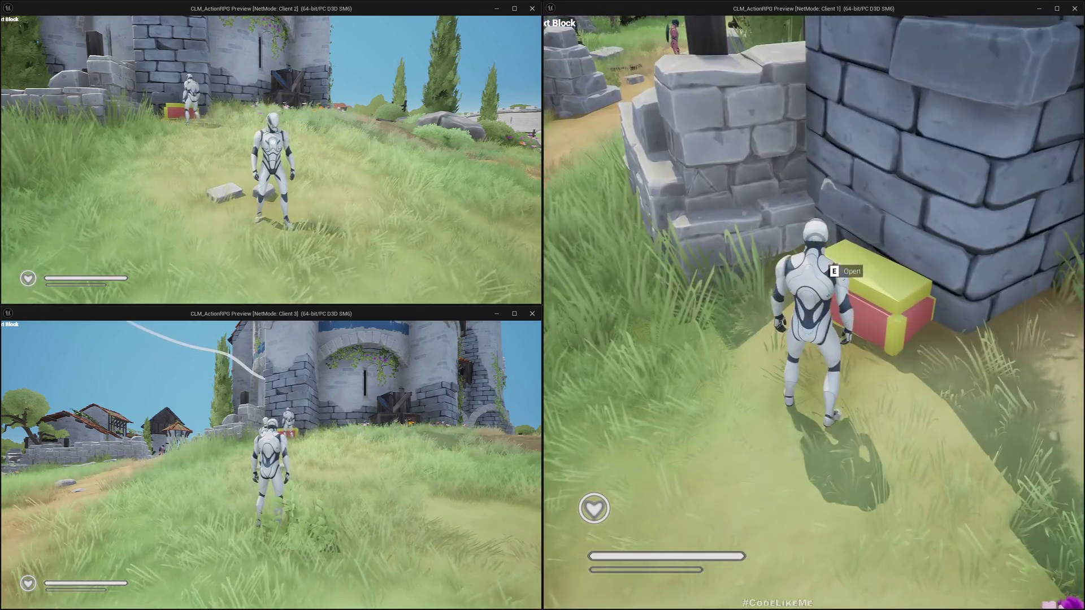
key(e)
key(w)
key(w)
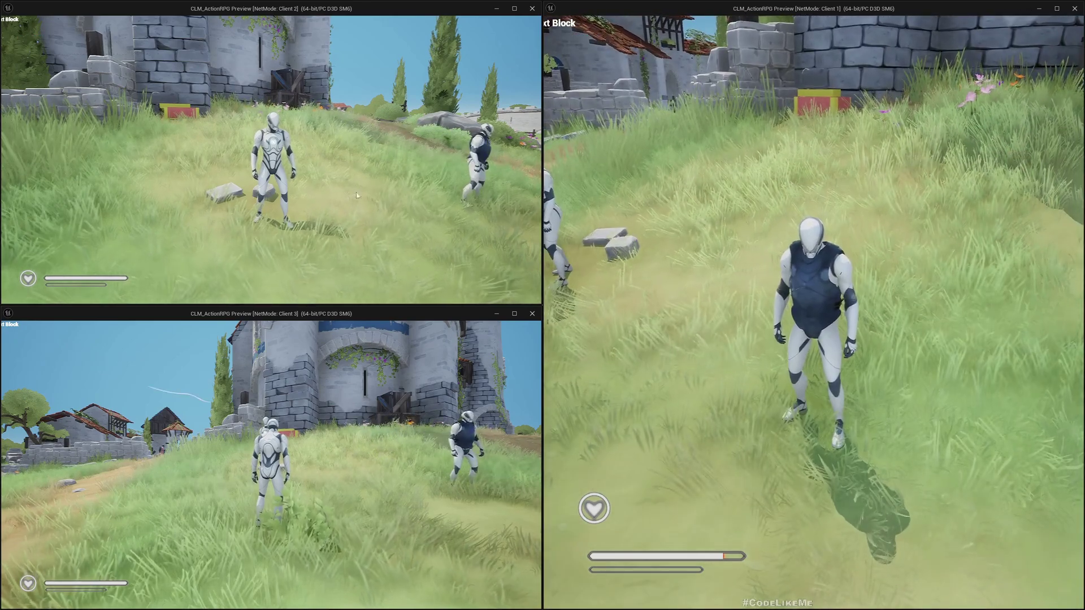
Circle Client 2 around the chest to watch the result, then save the Main level
key(w)
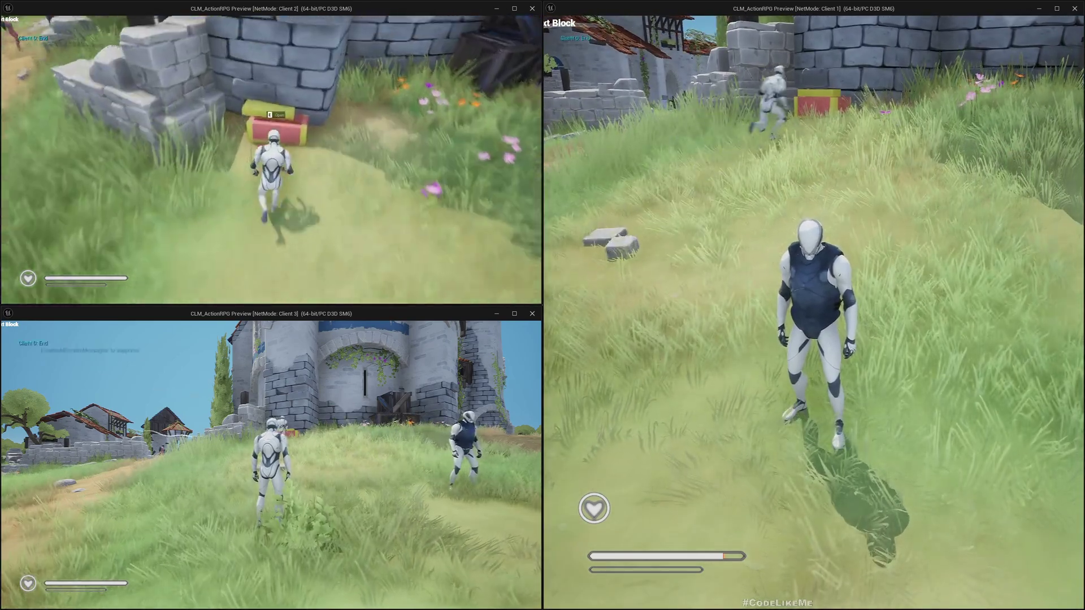
key(s)
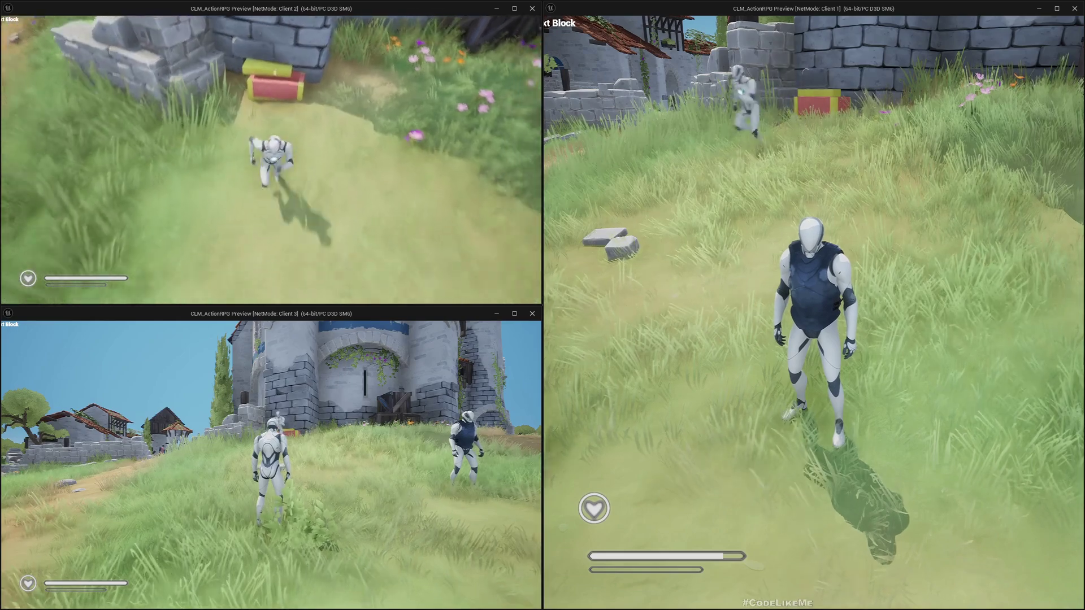
key(w)
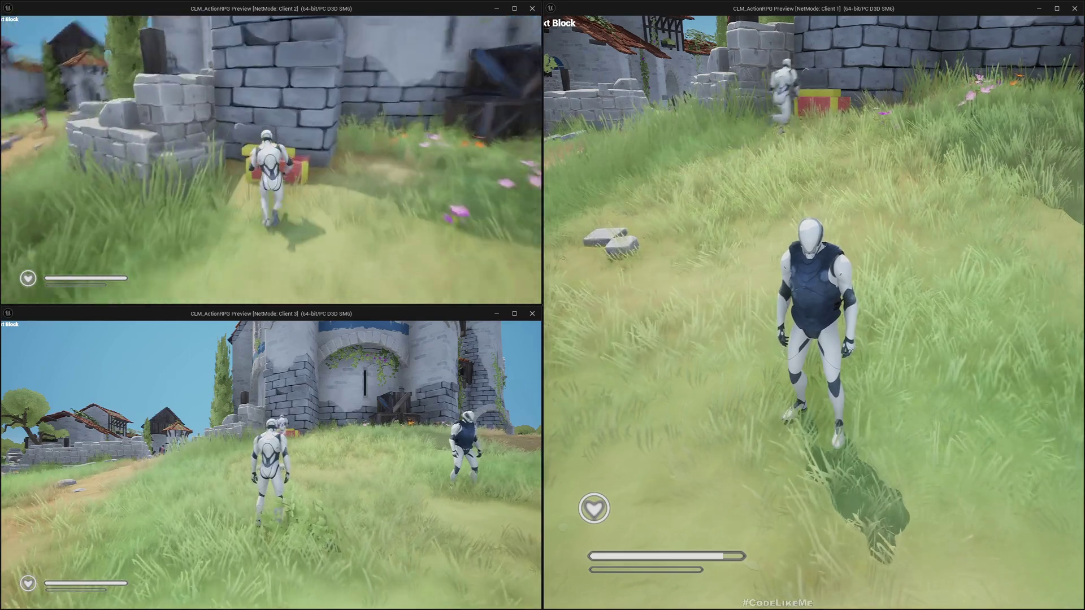
key(s)
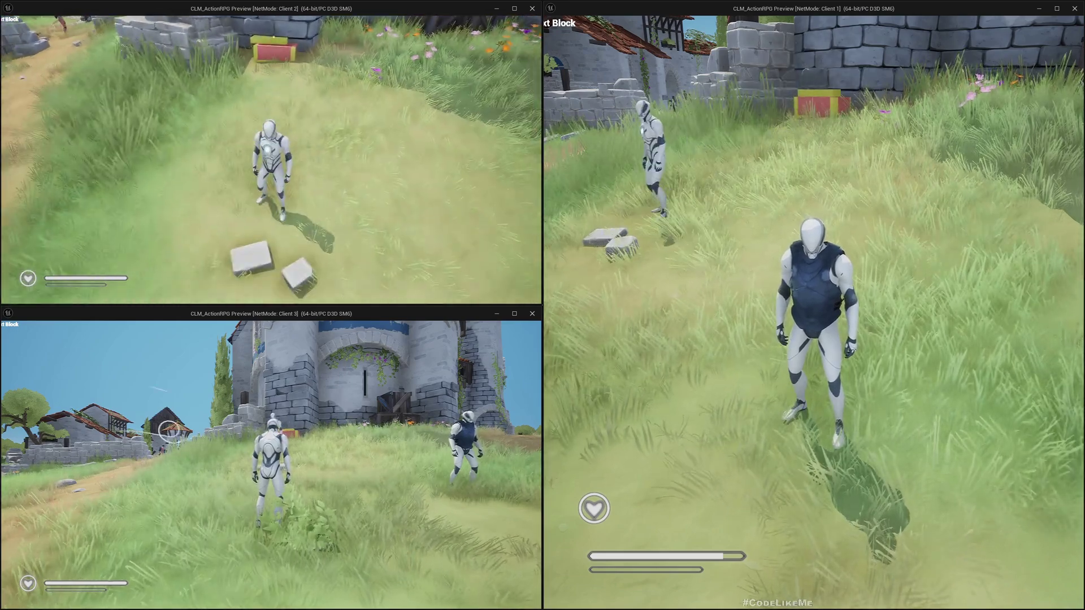
key(ctrl+s)
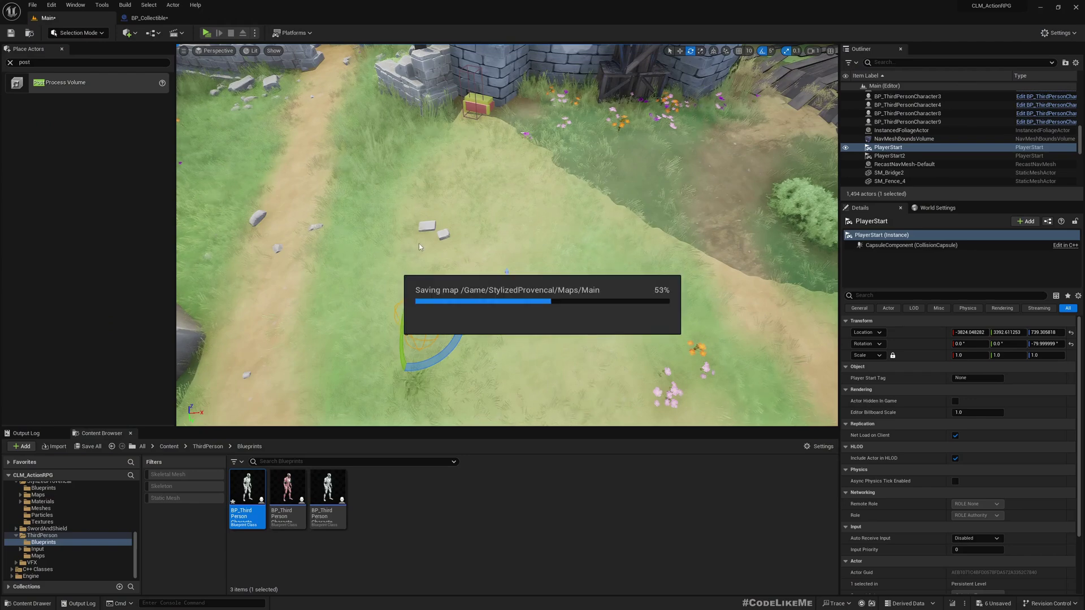
Add a Collected variable to BP_Collectible and set its Replication to RepNotify, creating OnRep_Collected
click(148, 18)
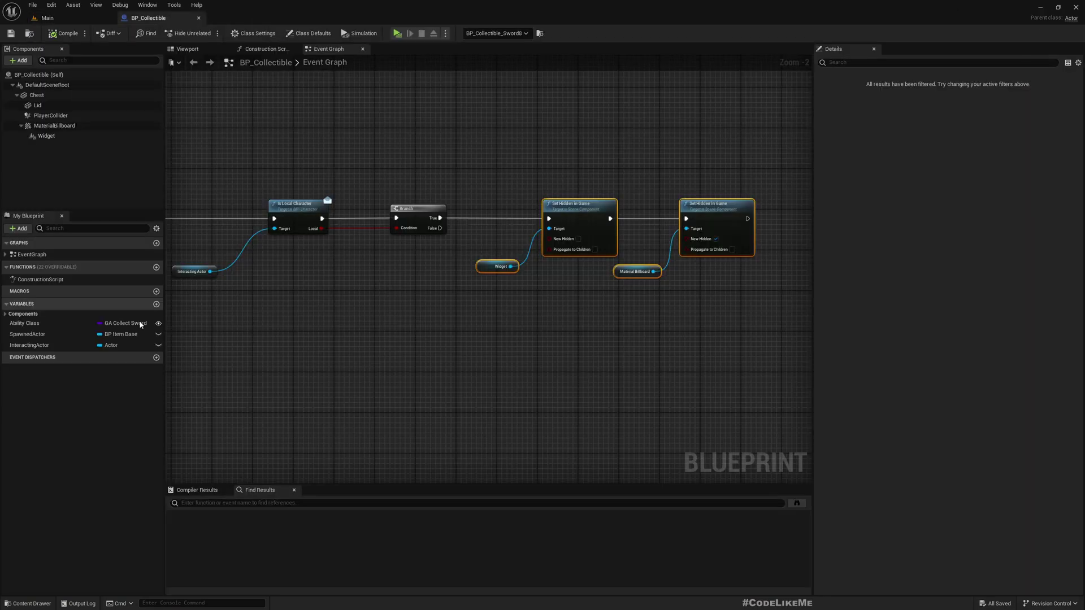
click(156, 305)
text(Collected)
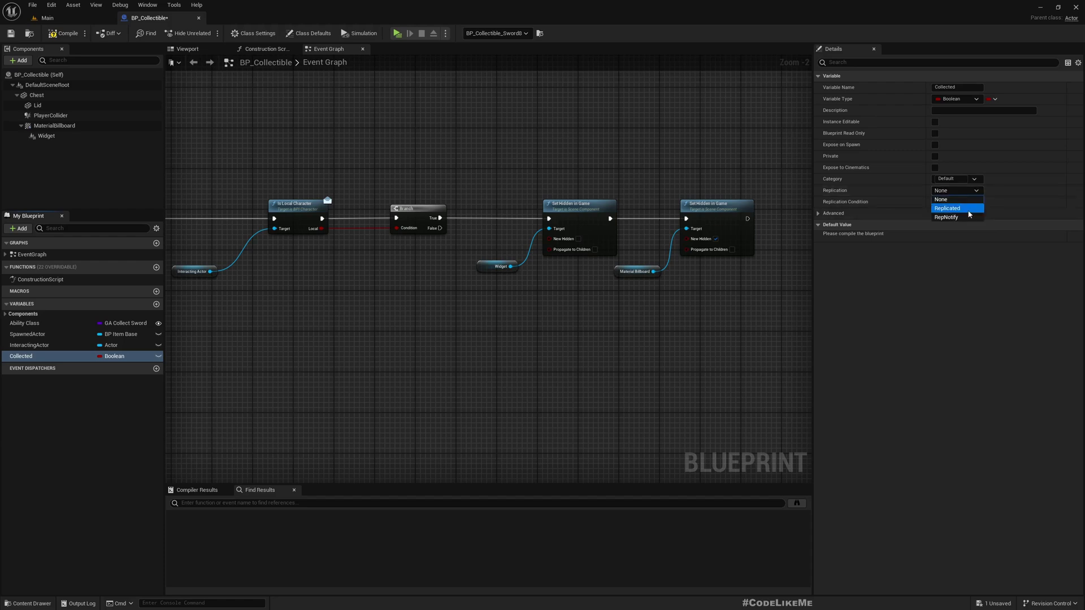
click(955, 218)
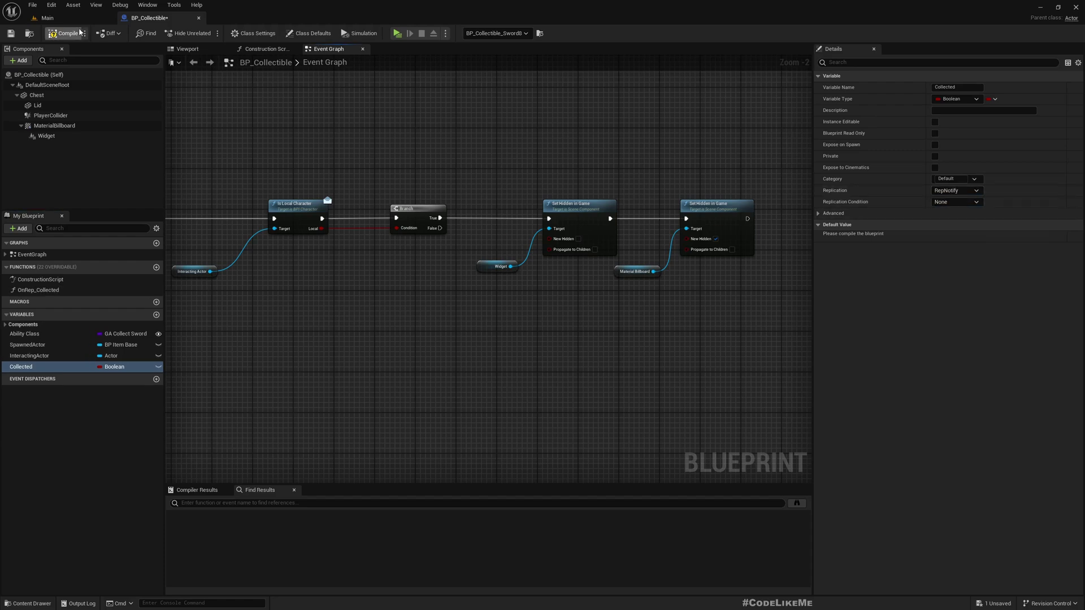
scroll(497, 108, down, 2)
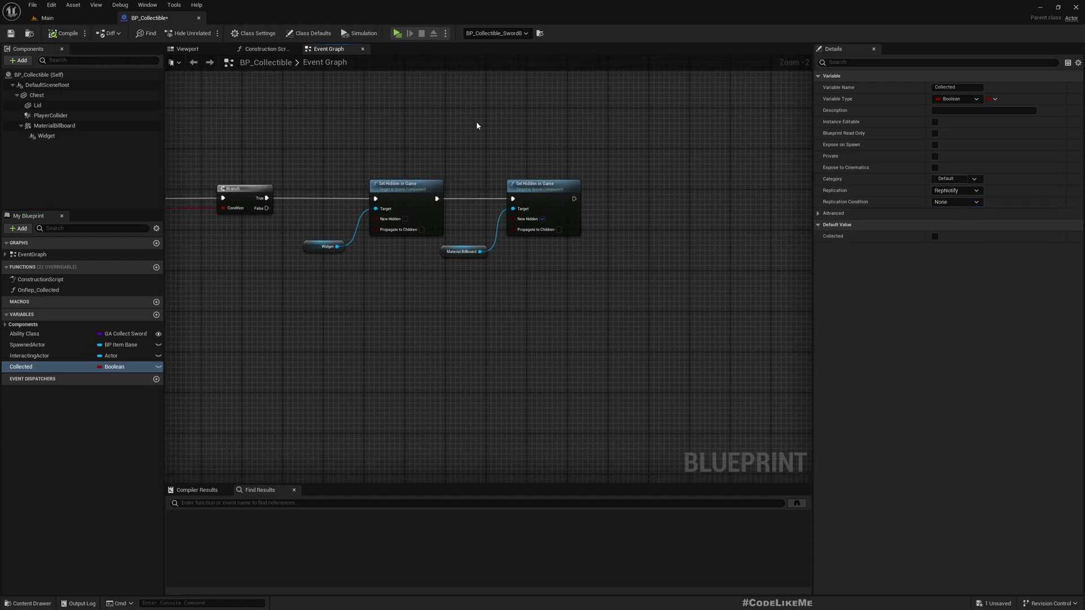
scroll(479, 123, down, 4)
scroll(551, 300, up, 3)
scroll(487, 250, up, 3)
Locate the Set Visibility and Material Billboard nodes in the collection logic chain
right_drag(393, 236, 474, 225)
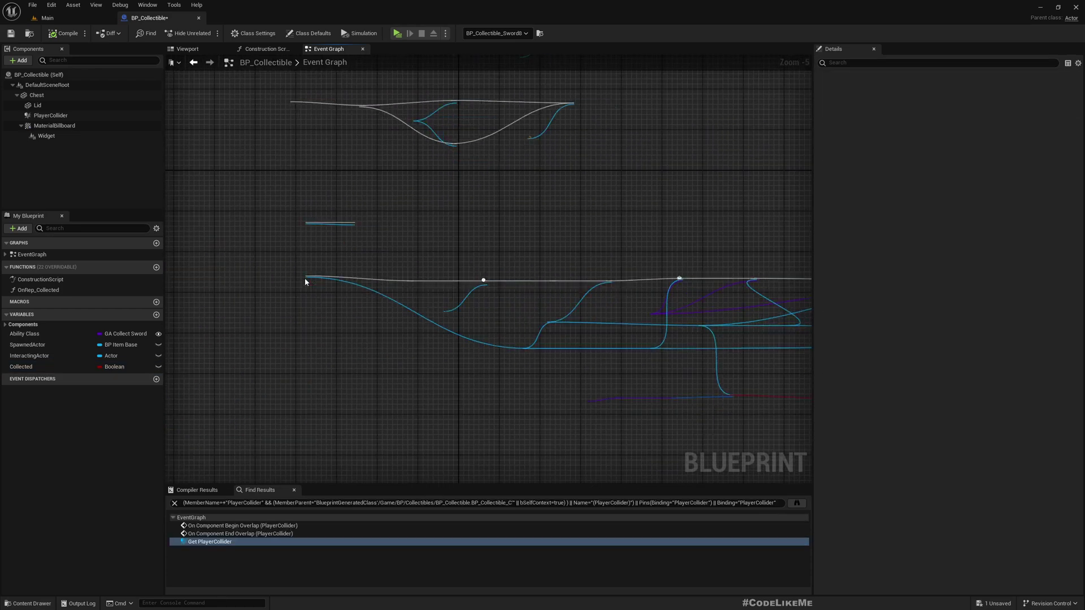
scroll(521, 274, down, 5)
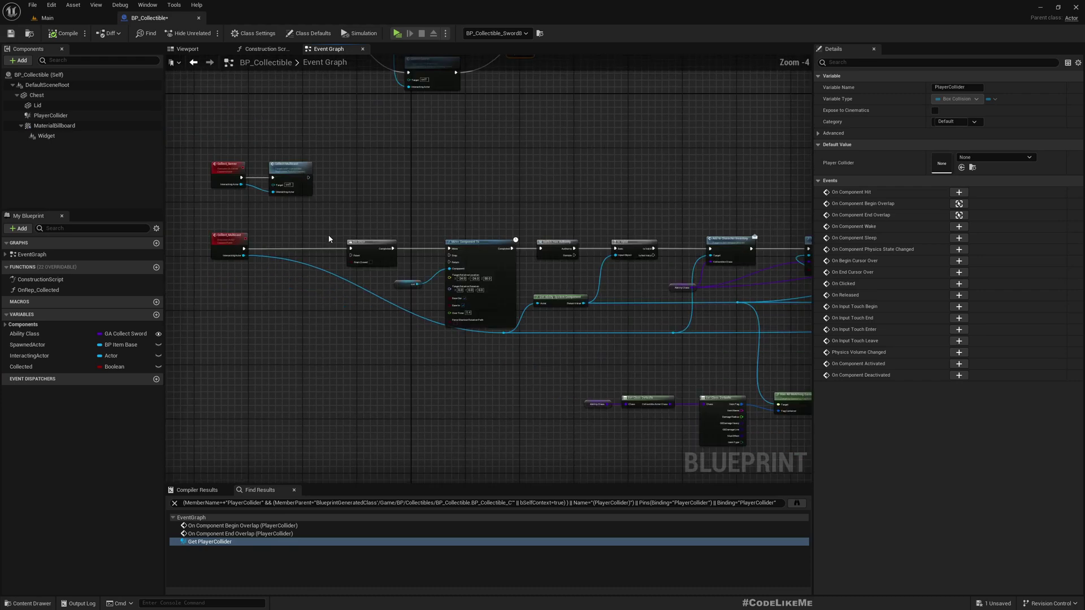
right_drag(542, 224, 205, 219)
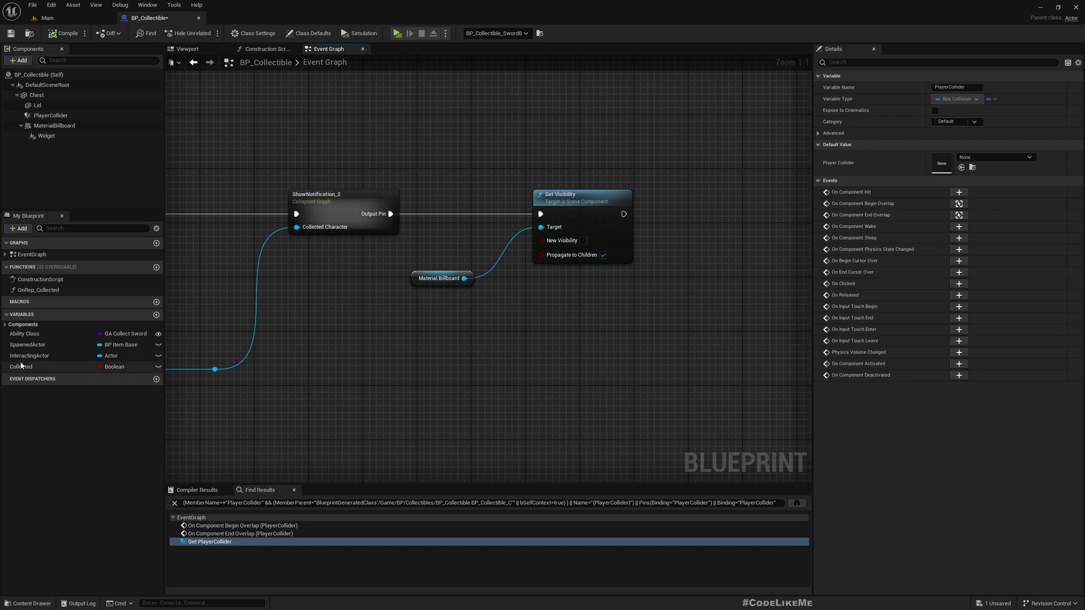
right_drag(433, 251, 455, 262)
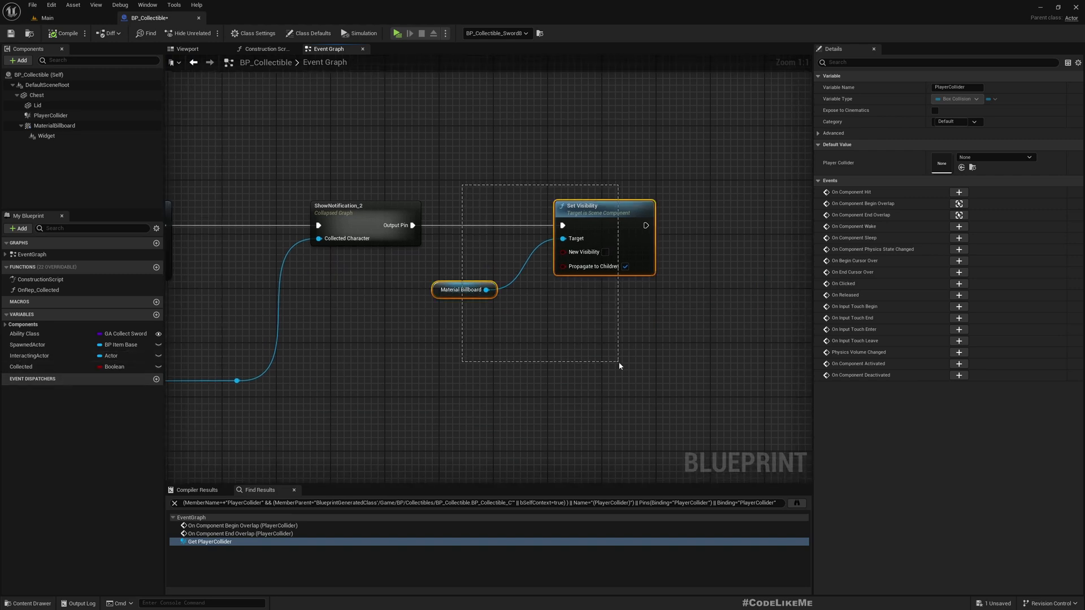
drag(462, 185, 619, 367)
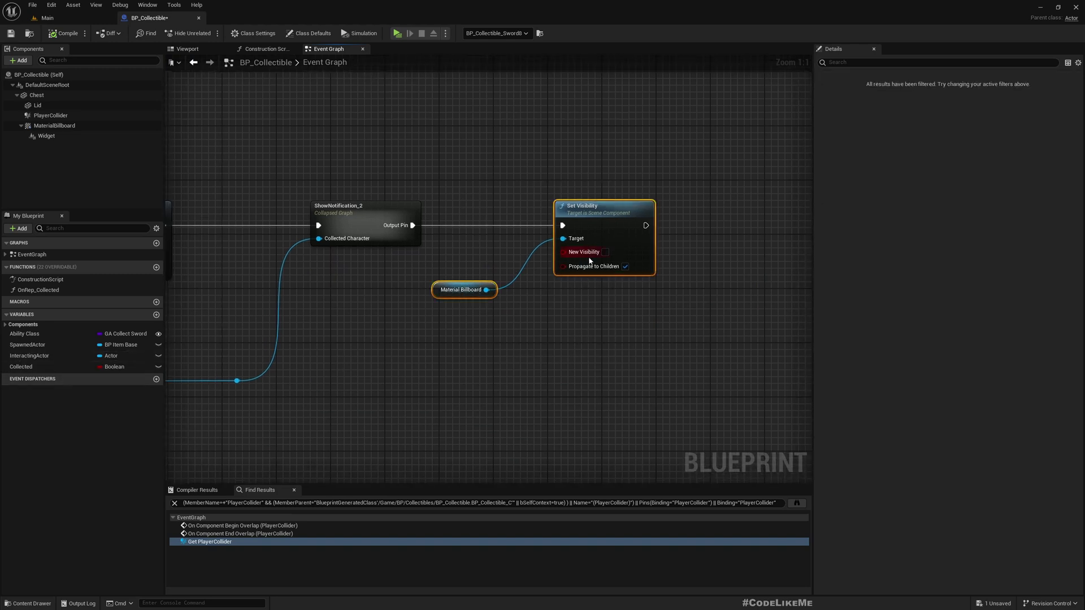
scroll(551, 323, down, 1)
scroll(424, 255, down, 1)
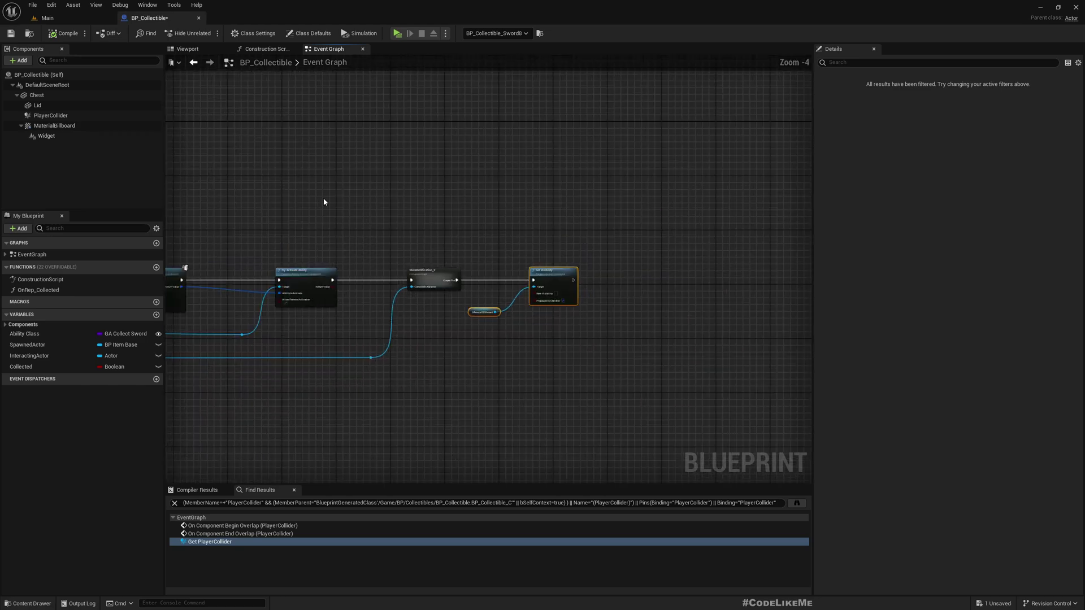
right_drag(322, 198, 333, 207)
scroll(595, 342, up, 2)
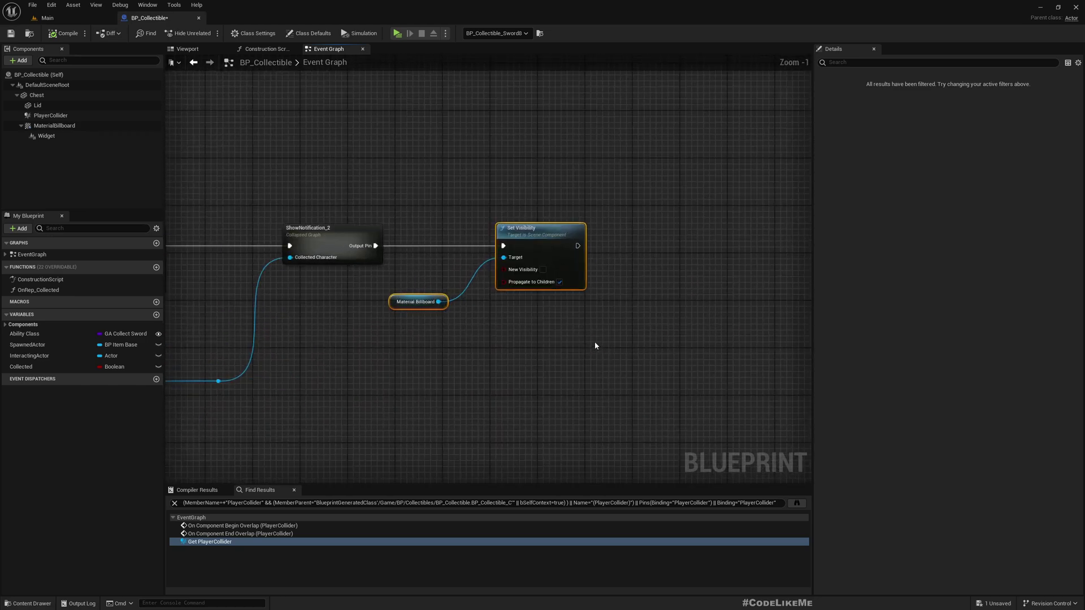
scroll(595, 342, down, 2)
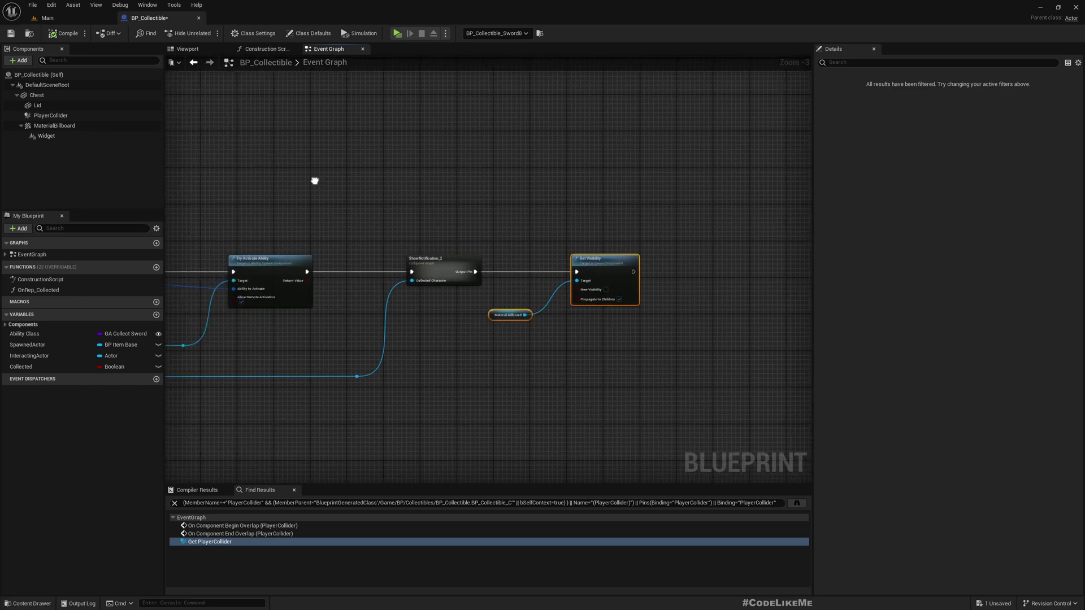
scroll(181, 154, down, 2)
scroll(362, 212, down, 3)
scroll(362, 208, up, 4)
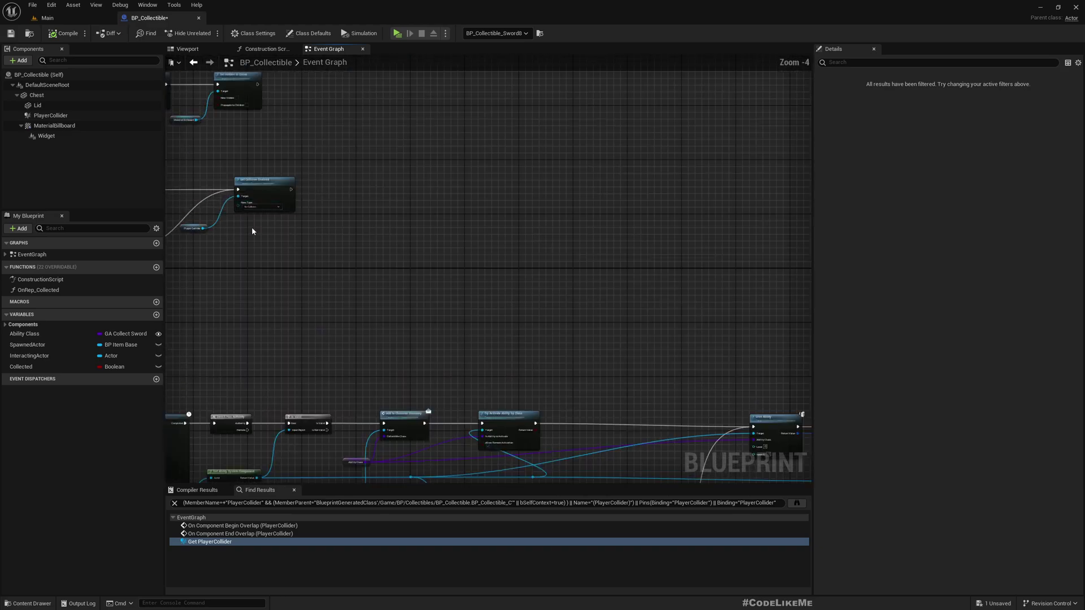
scroll(330, 186, up, 4)
scroll(330, 186, up, 1)
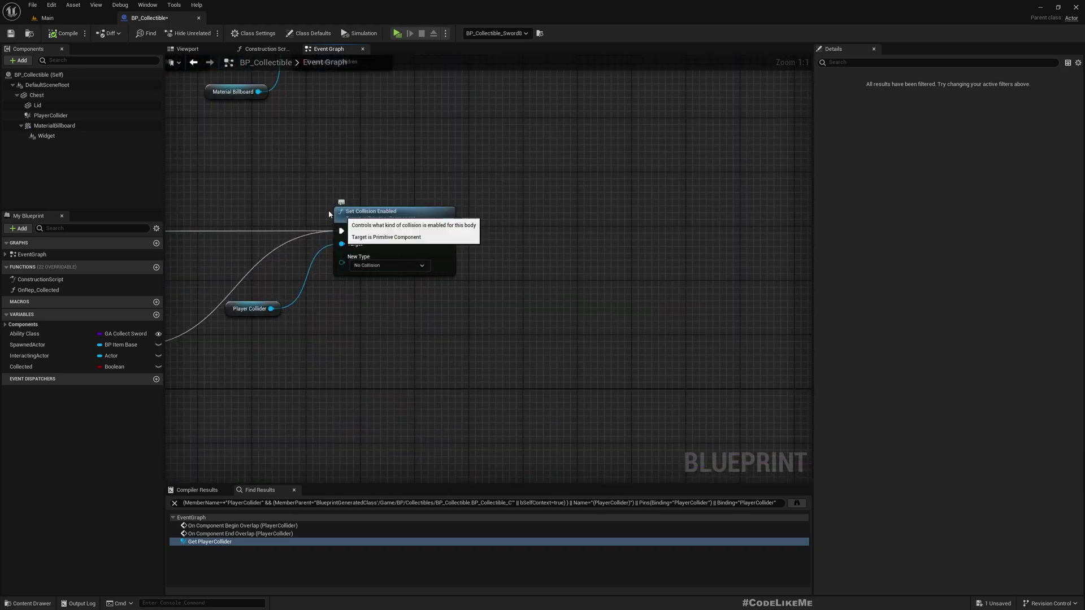
Move the Set Collision Enabled and Player Collider nodes to sit right after Set Visibility
drag(232, 185, 411, 348)
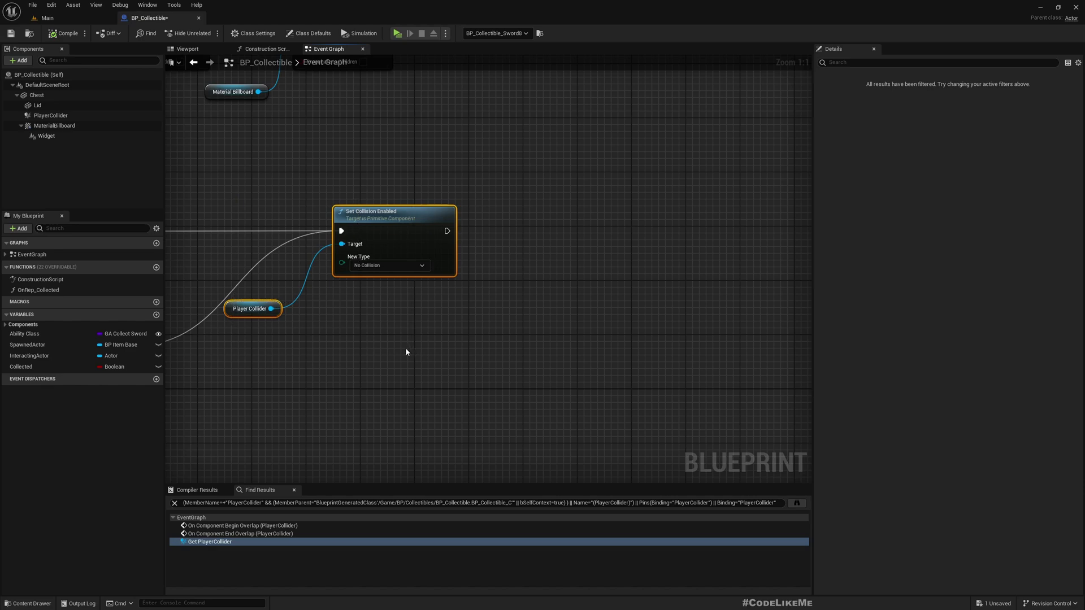
right_drag(406, 348, 497, 321)
key(Delete)
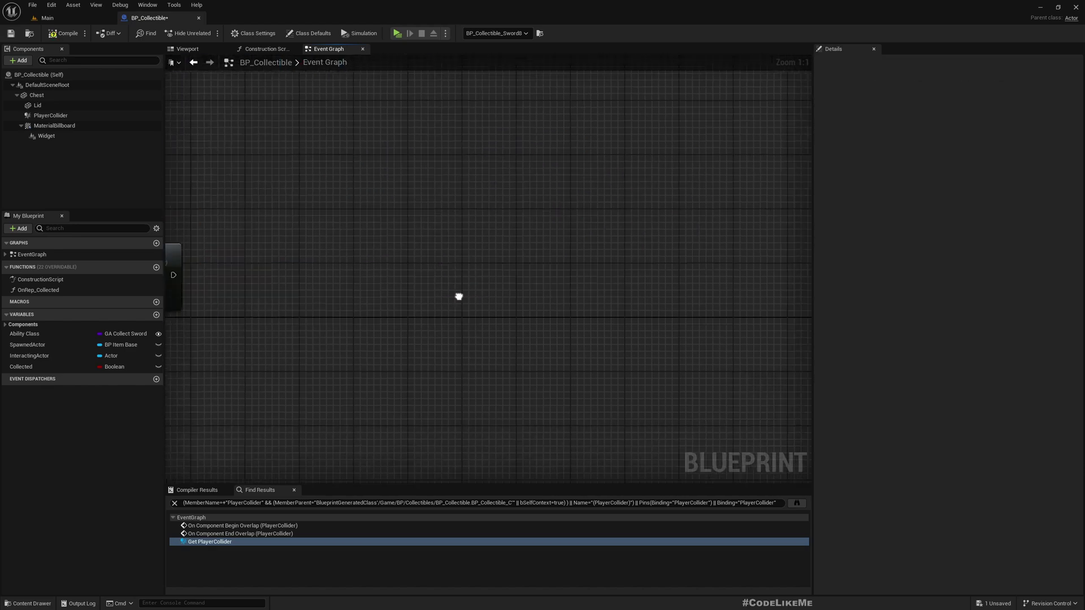
scroll(502, 322, down, 5)
mouse_move(586, 303)
right_down()
mouse_move(506, 328)
mouse_move(482, 312)
right_up()
scroll(482, 312, up, 4)
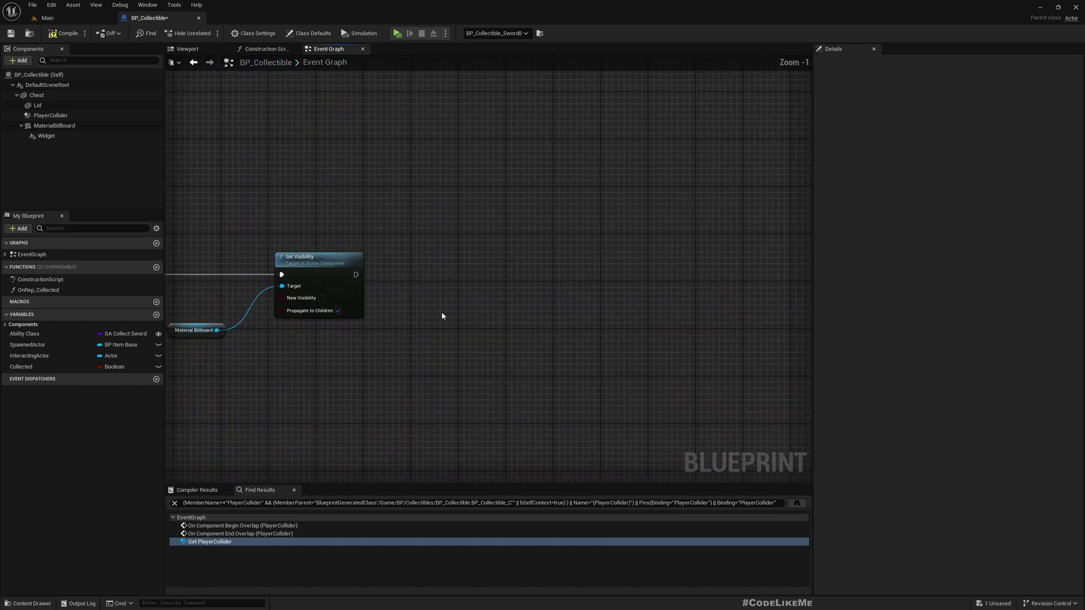
key(ctrl+v)
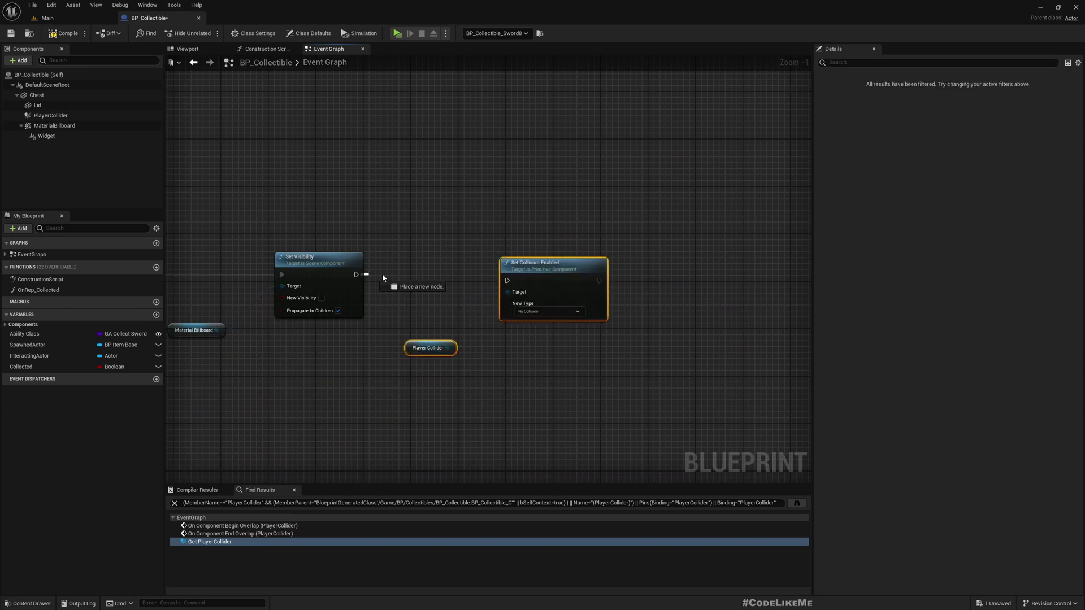
drag(532, 277, 506, 270)
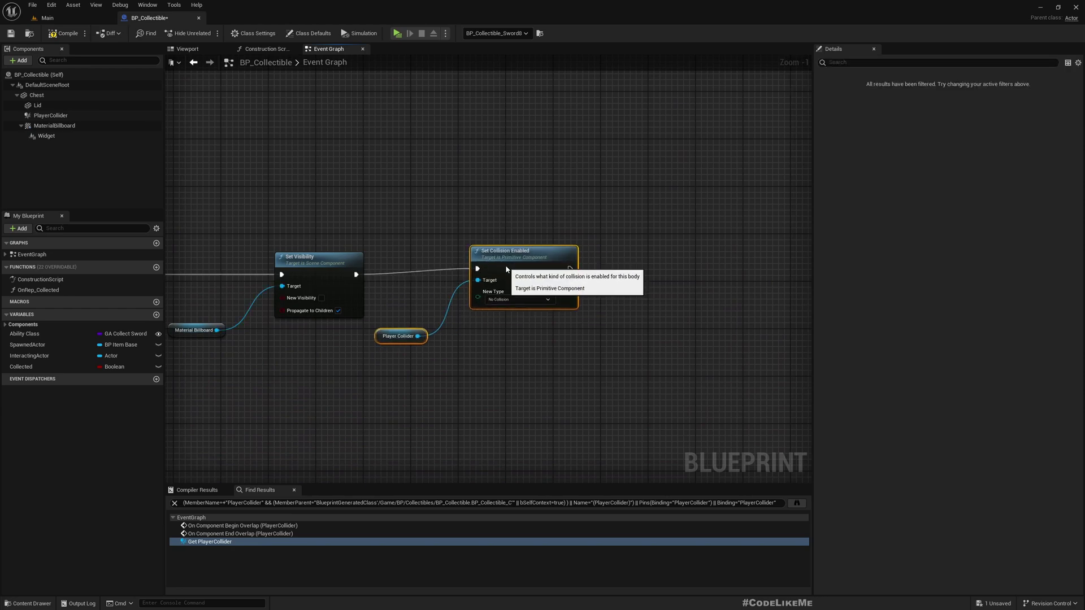
click(506, 341)
scroll(507, 341, up, 2)
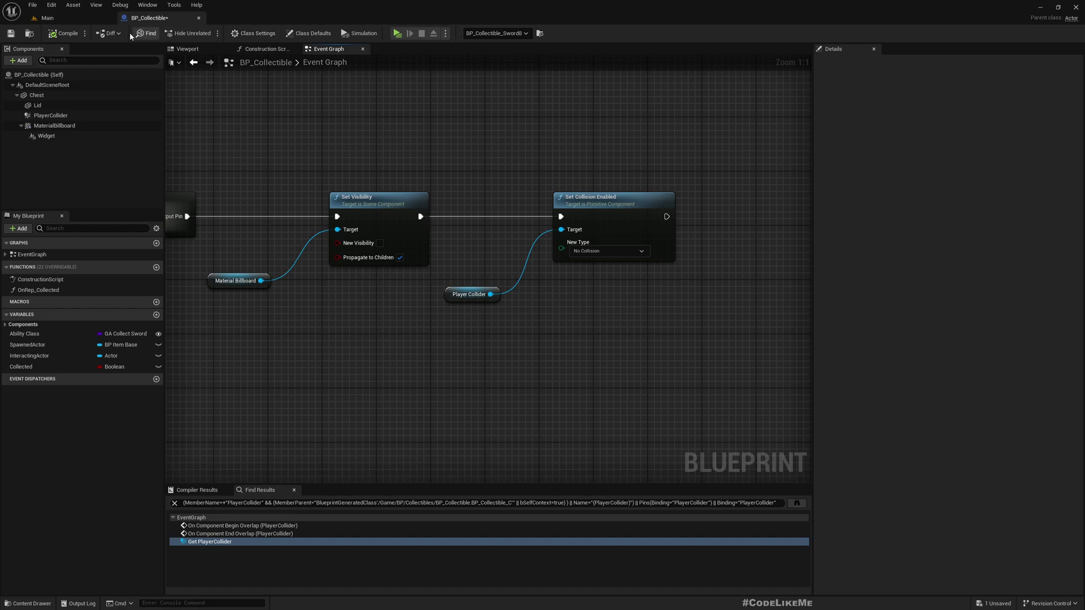
Return to the Main level editor
click(53, 34)
click(47, 18)
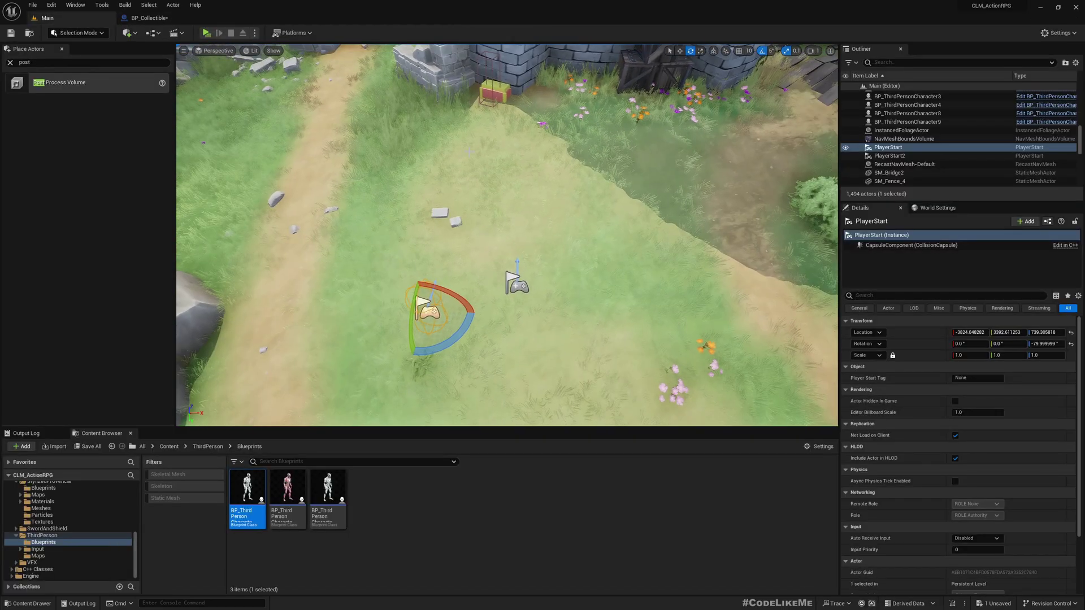
Start the multiplayer session and collect the chest with Client 1's character
key(alt+p)
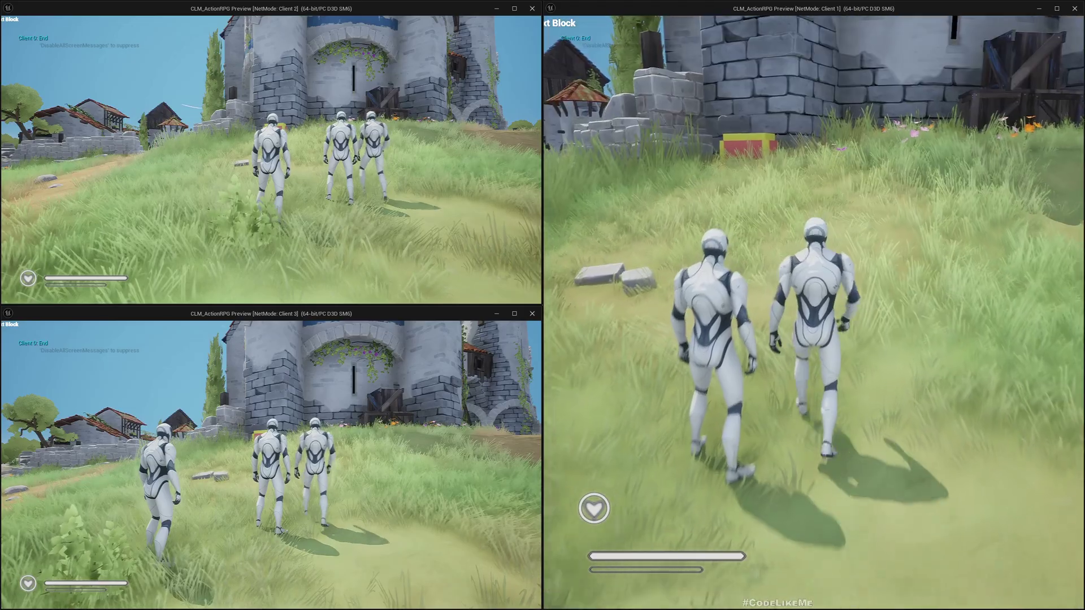
key(w)
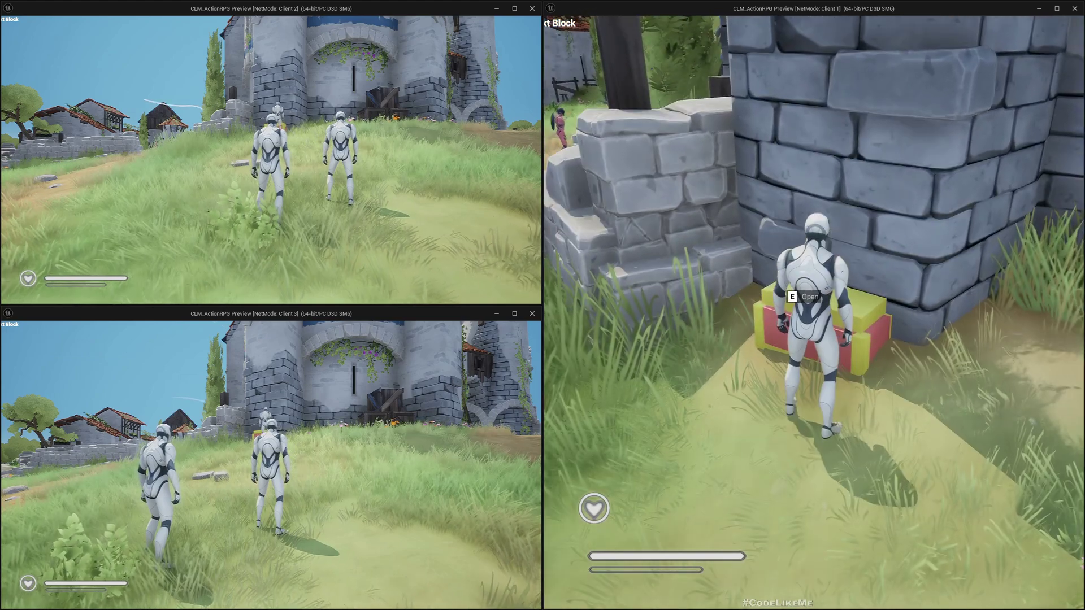
key(s)
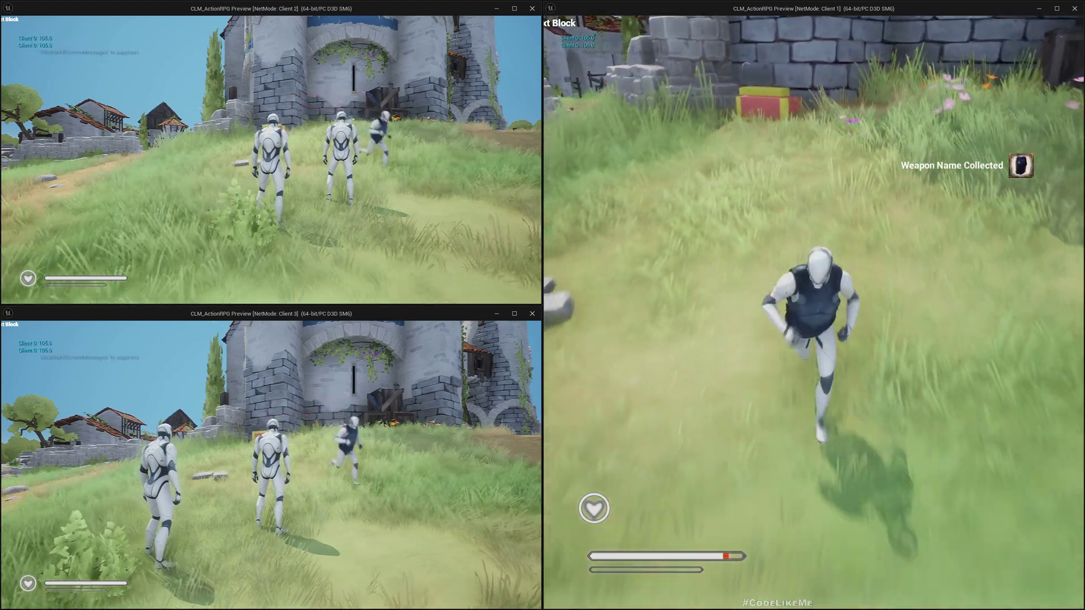
Walk Client 2's character up to the collected chest and back to check it
key(w)
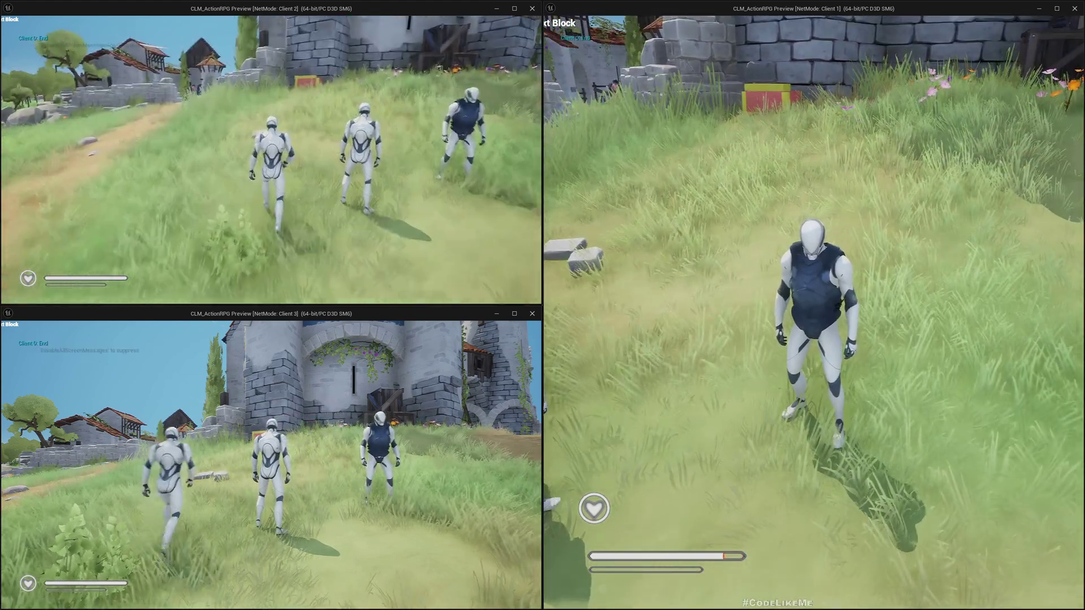
key(w)
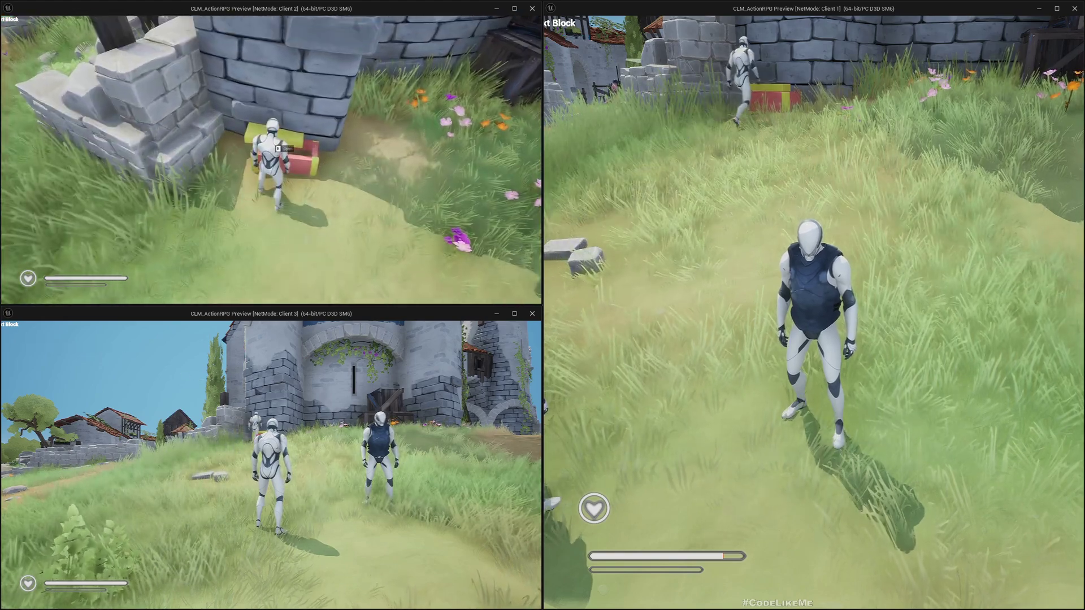
key(s)
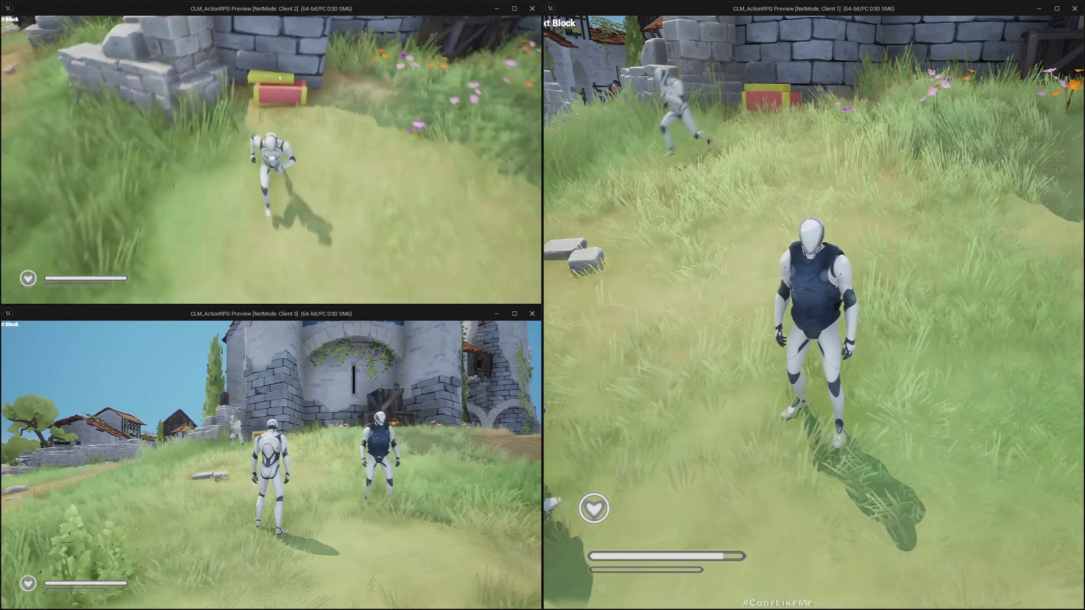
key(w)
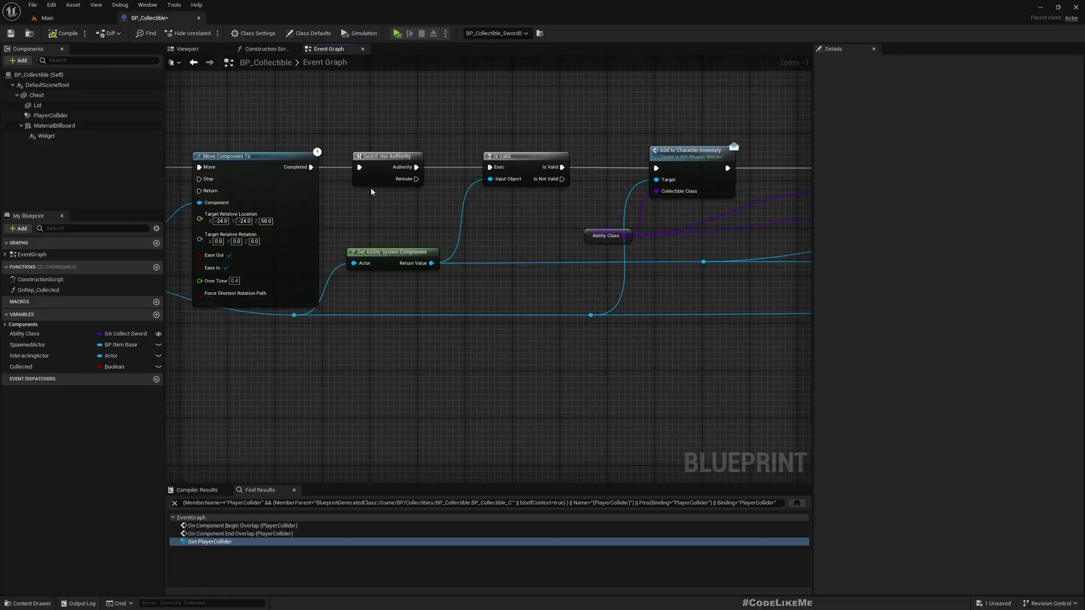
Move the visibility and collision nodes down and right below Switch Has Authority
click(383, 171)
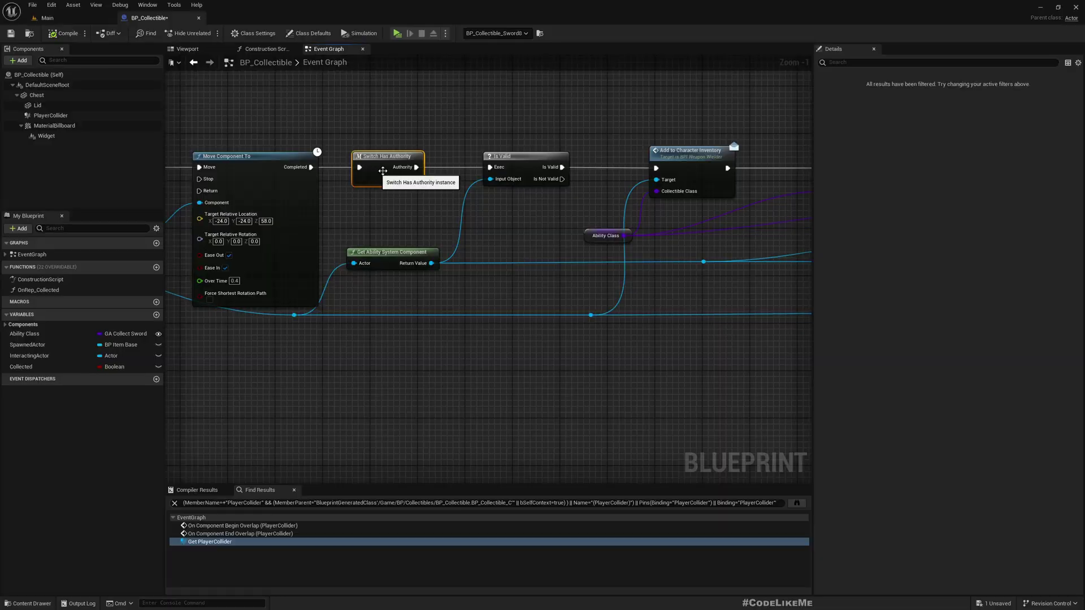
scroll(588, 168, down, 4)
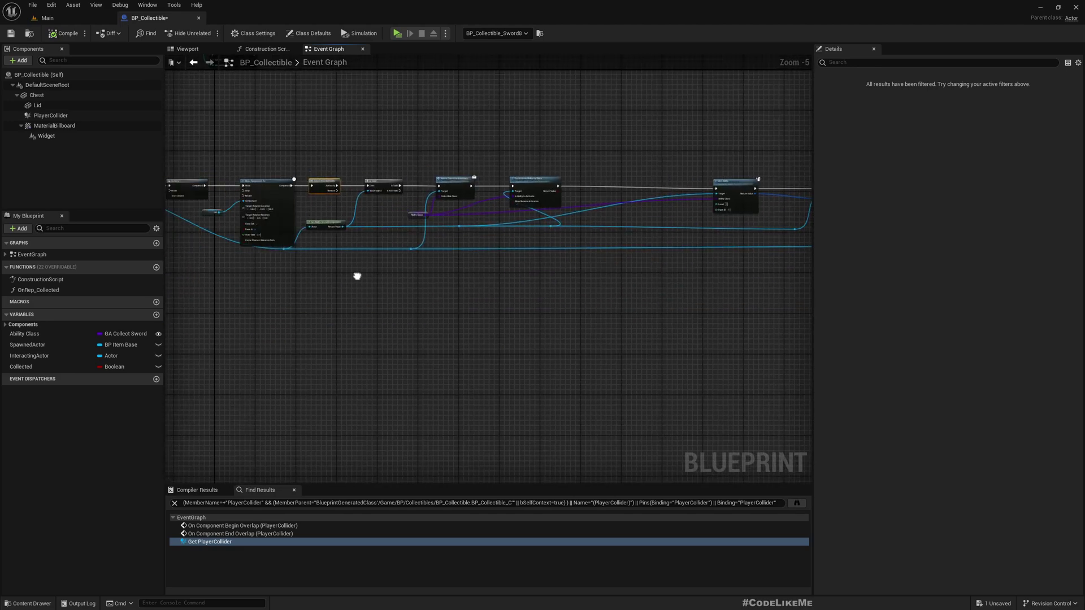
scroll(416, 190, up, 3)
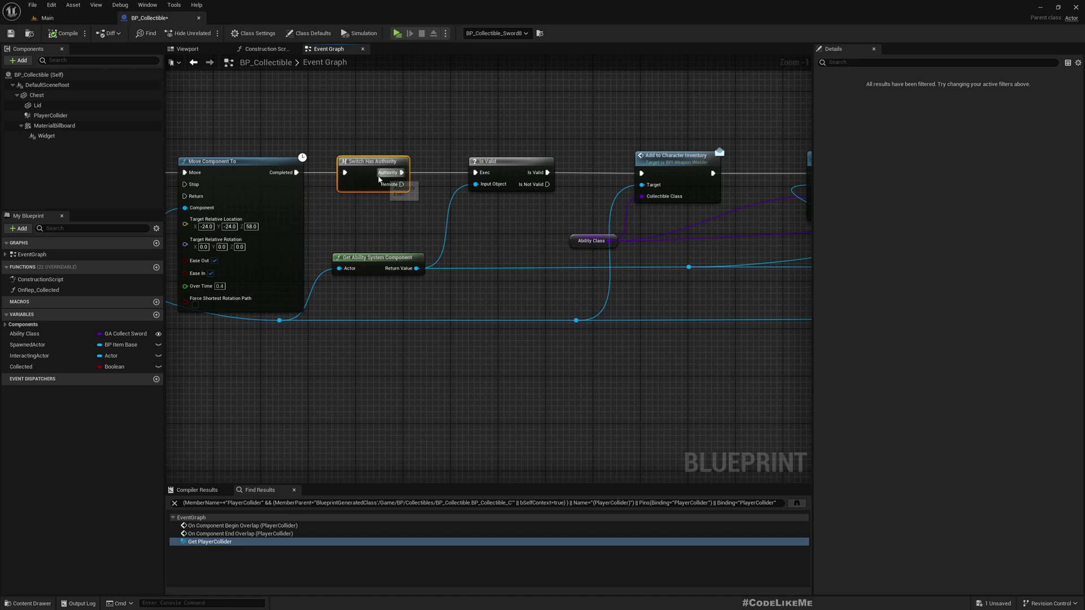
right_drag(400, 167, 440, 173)
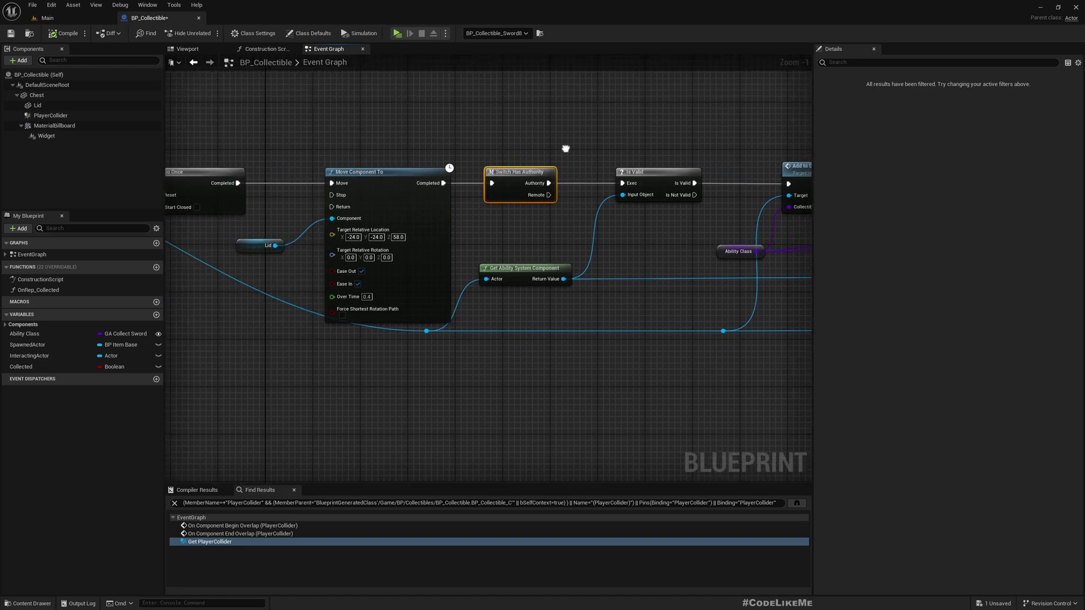
right_drag(678, 221, 486, 244)
scroll(611, 323, down, 3)
right_drag(611, 322, 365, 319)
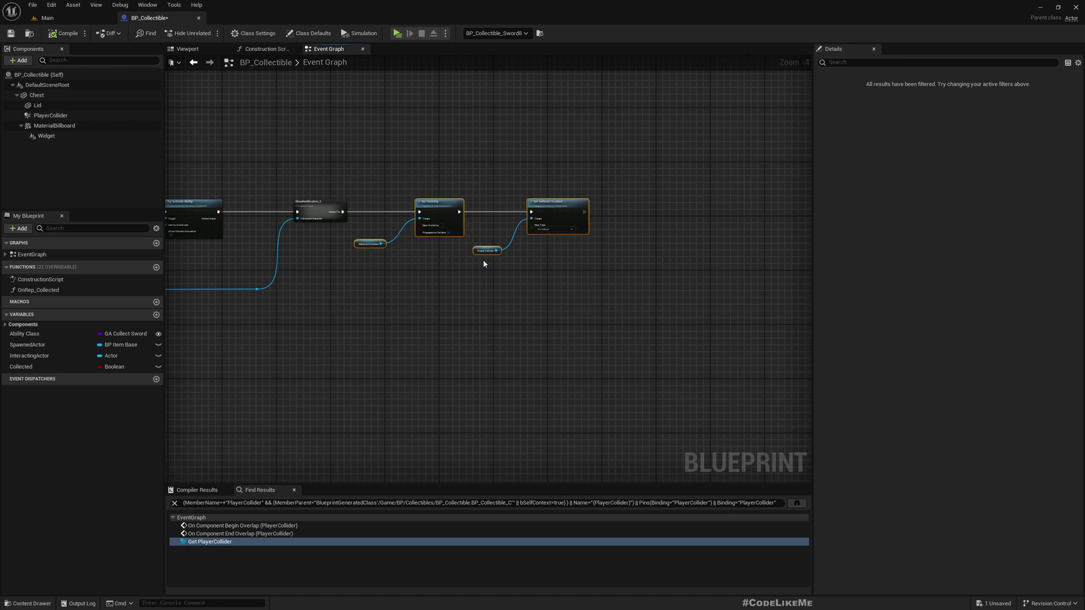
drag(435, 201, 414, 328)
right_drag(414, 327, 558, 302)
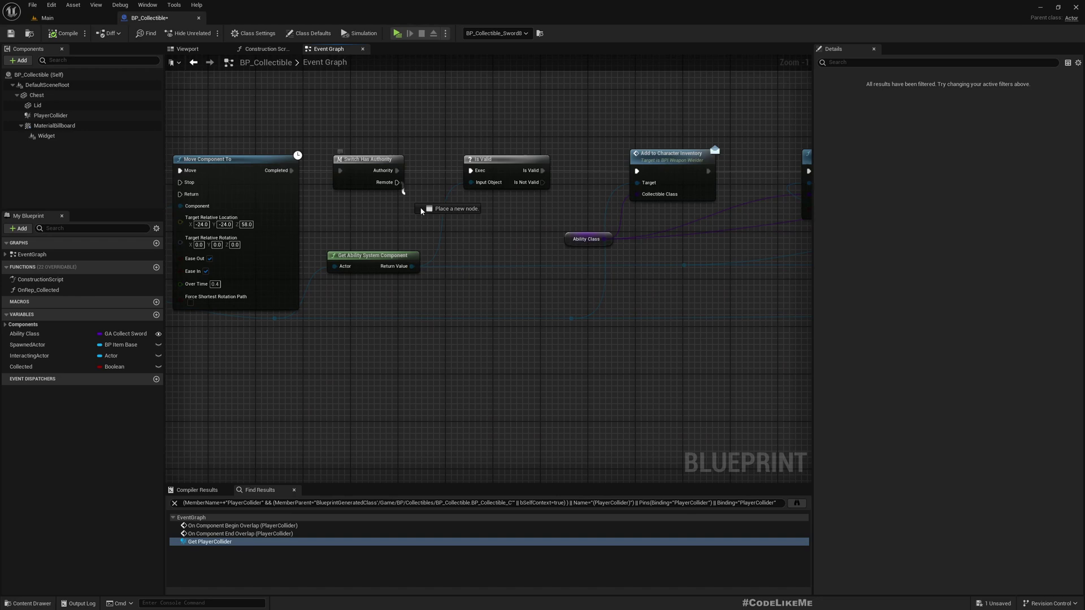
Wire the Remote branch of Switch Has Authority to Set Visibility and add a reroute point
mouse_move(399, 183)
mouse_down()
mouse_move(688, 377)
mouse_move(636, 413)
mouse_move(657, 391)
mouse_up()
right_drag(500, 399, 593, 390)
scroll(354, 384, down, 4)
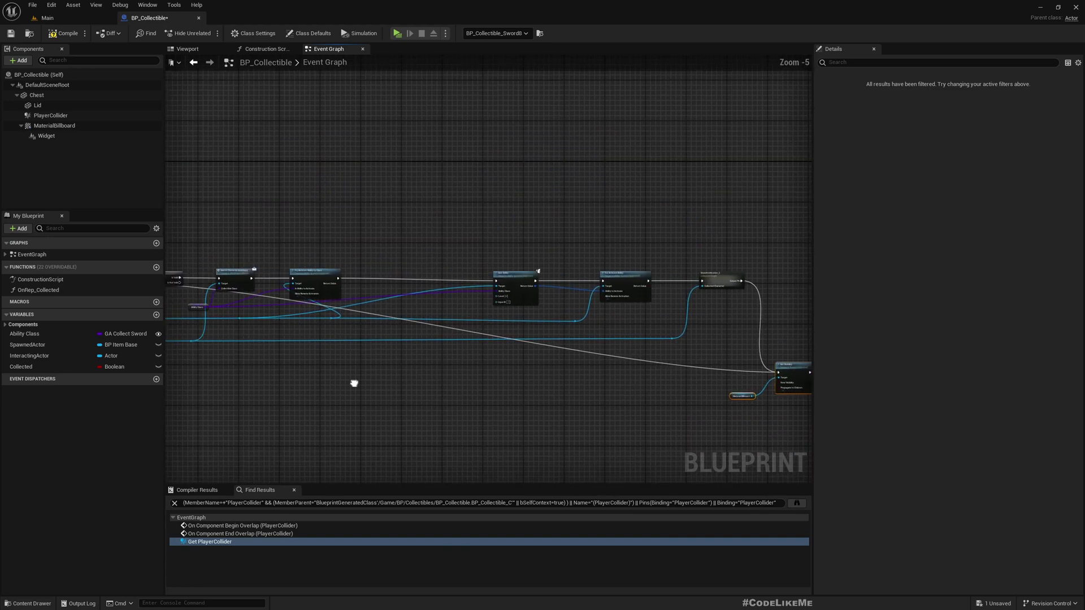
right_drag(354, 384, 518, 293)
double_click(625, 275)
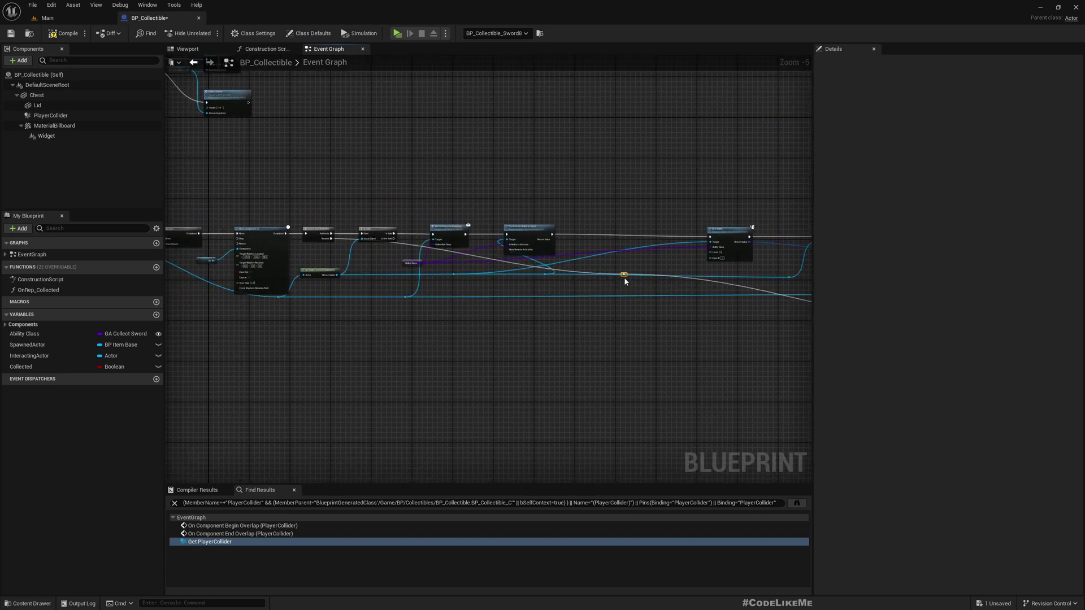
Route the Remote wire lower through the reroute point and align it straight
right_drag(404, 330, 372, 330)
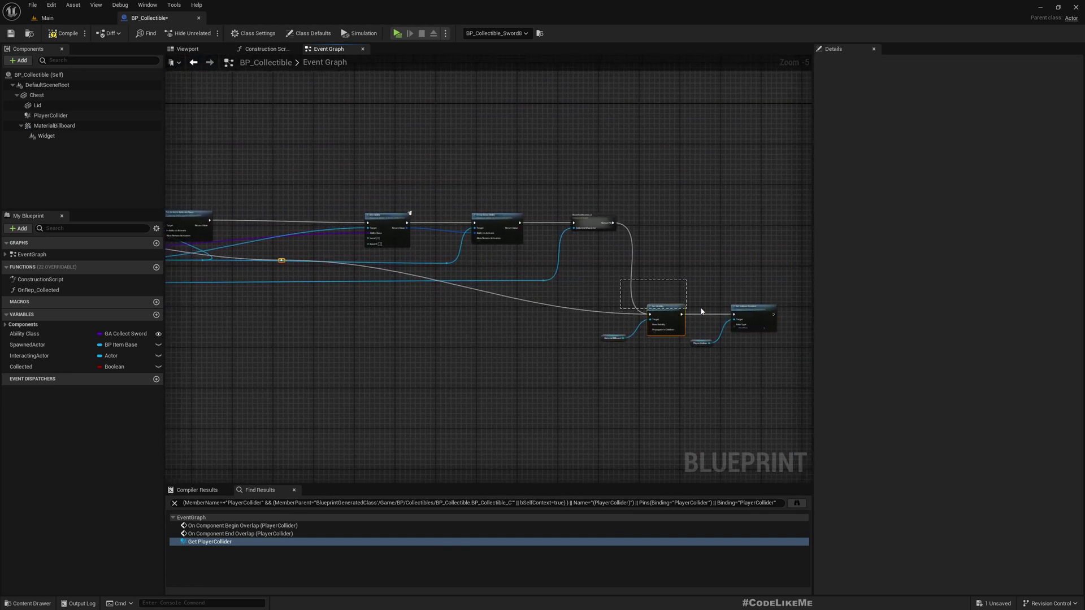
drag(702, 312, 773, 320)
right_drag(377, 347, 316, 357)
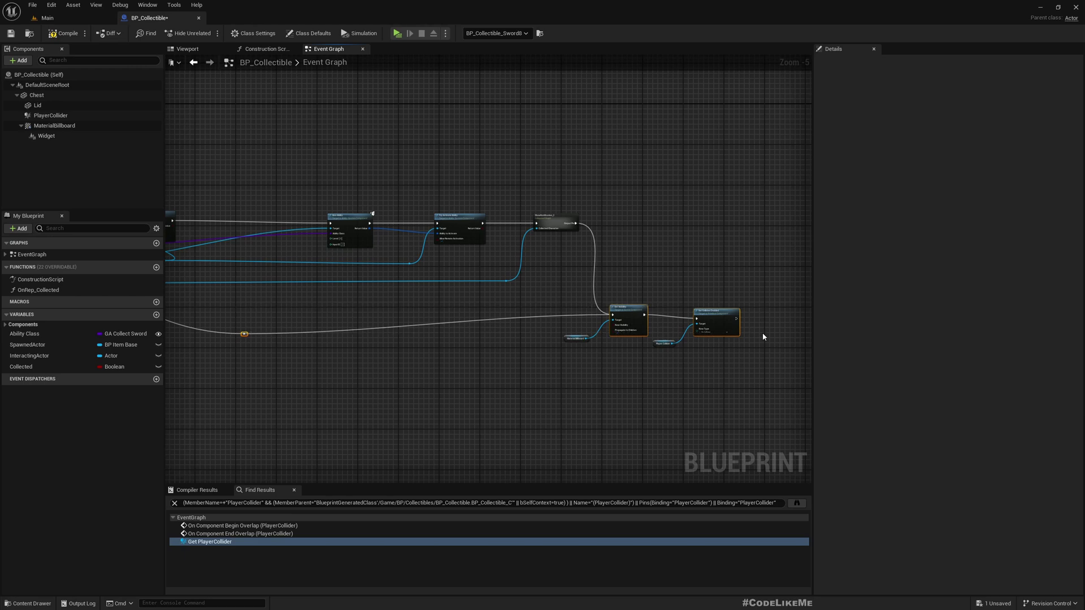
key(q)
scroll(654, 368, down, 4)
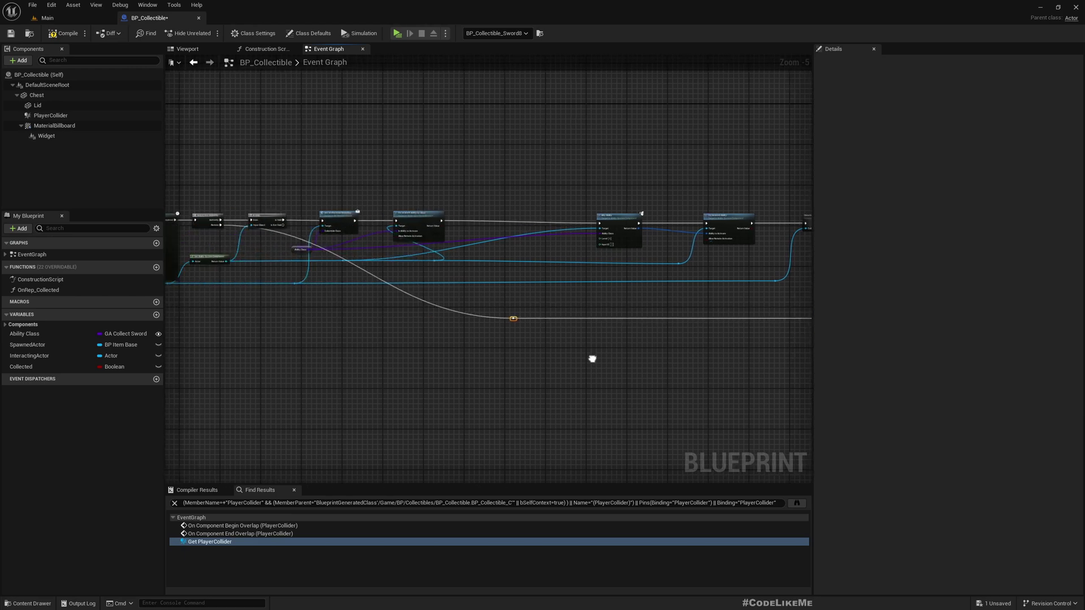
right_drag(594, 339, 538, 329)
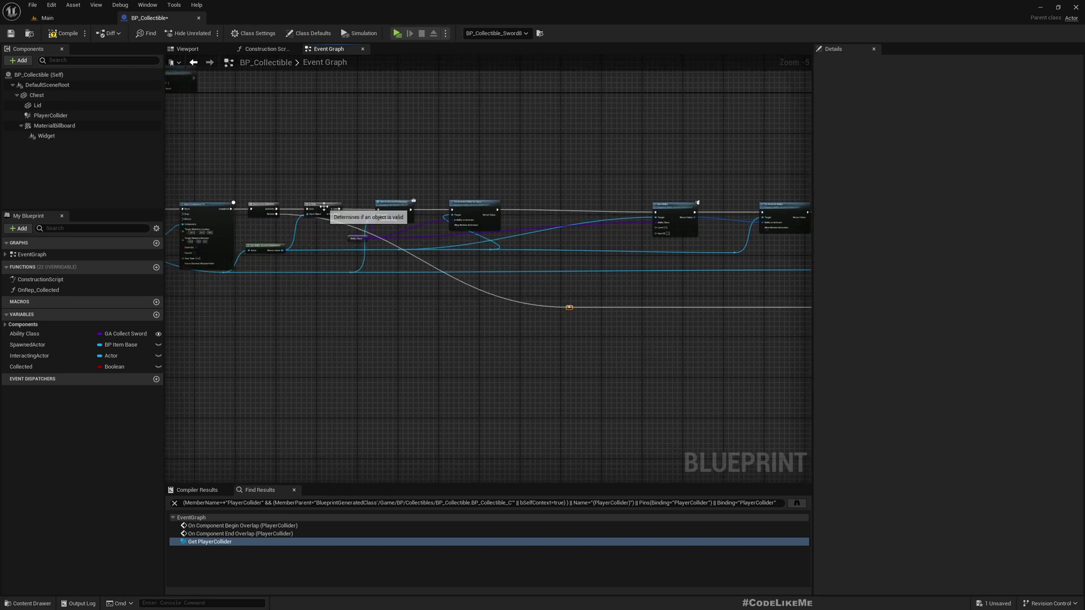
click(324, 208)
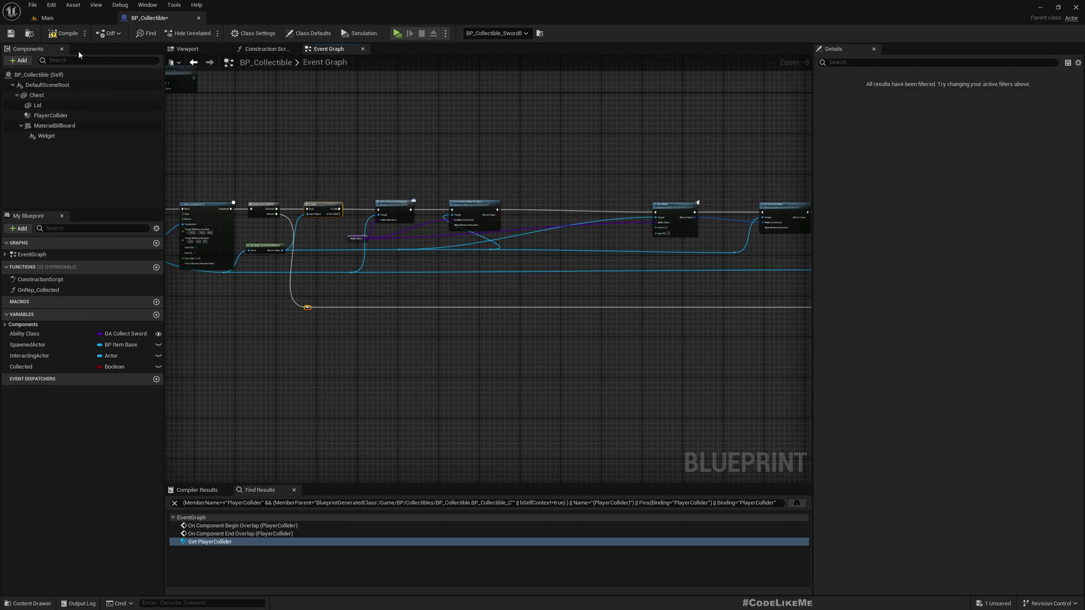
Play in multiplayer, walking Client 2 and then Client 1 to the chest to collect it
click(47, 18)
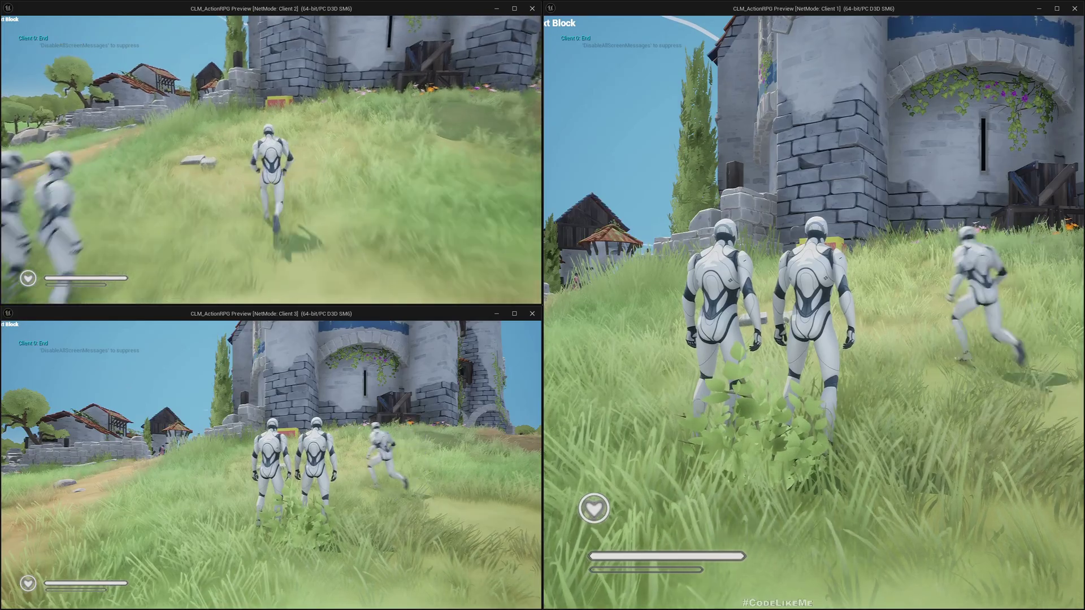
key(w)
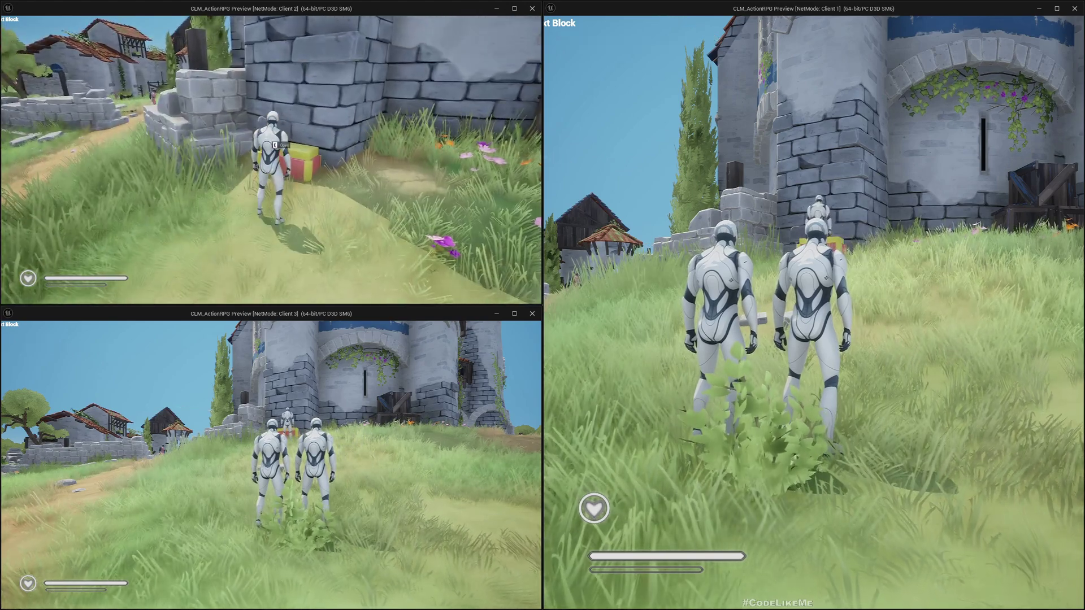
key(s)
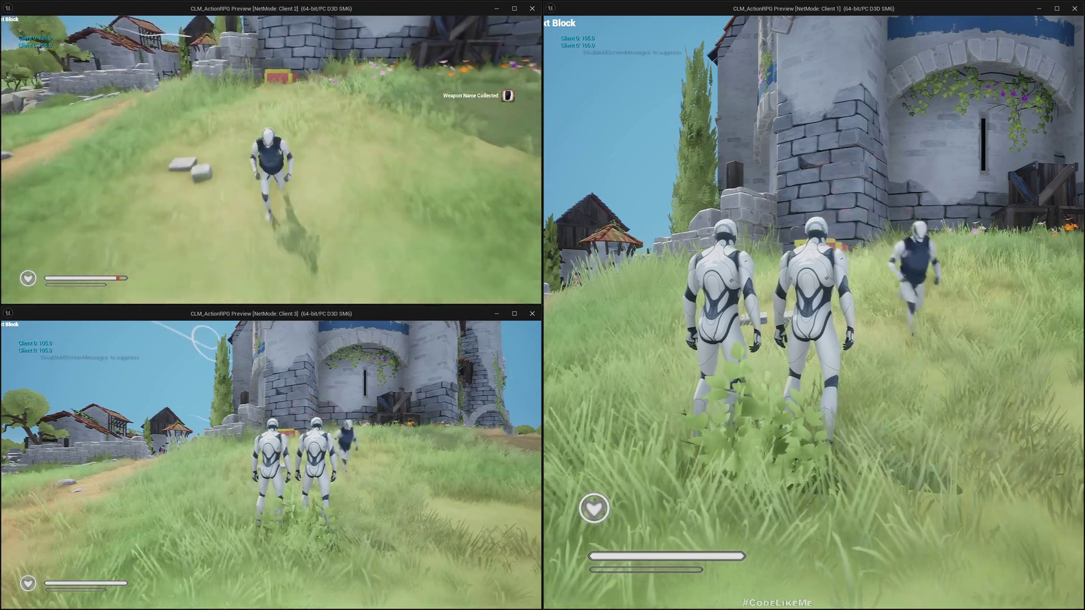
key(w)
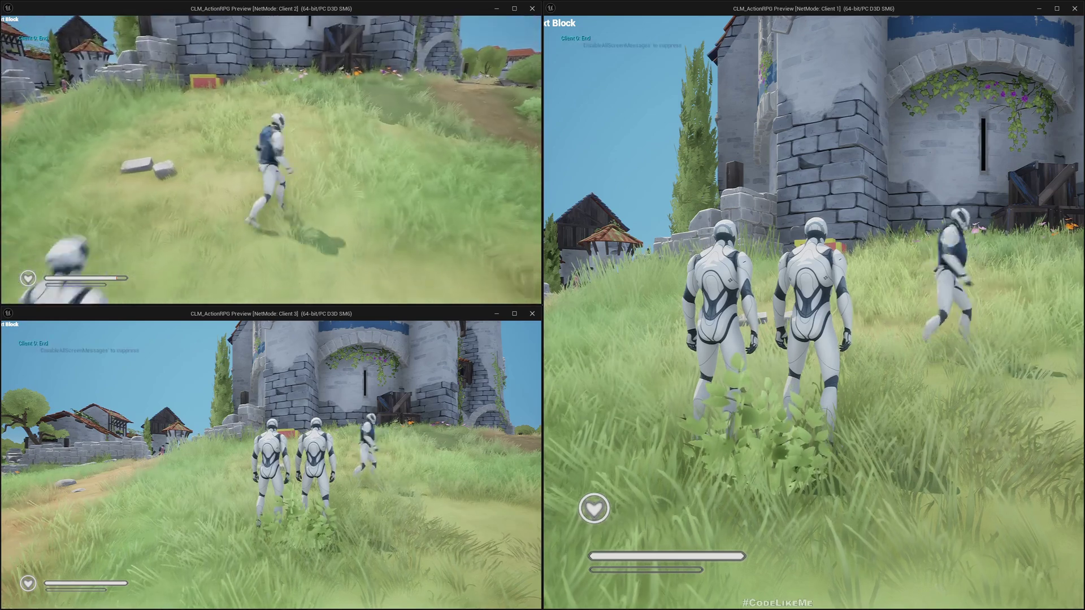
key(s)
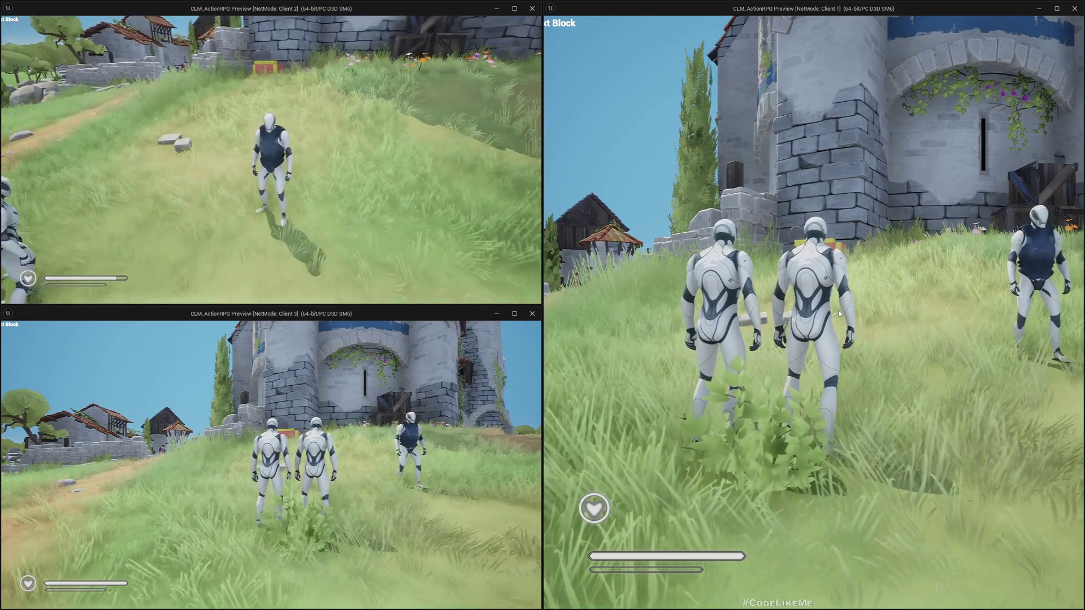
key(w)
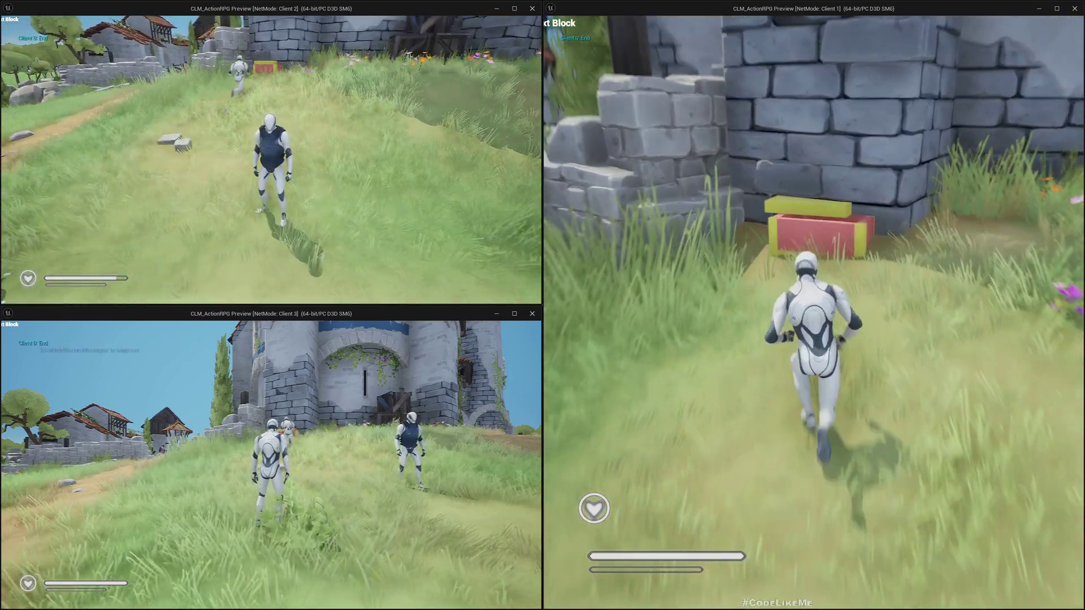
key(s)
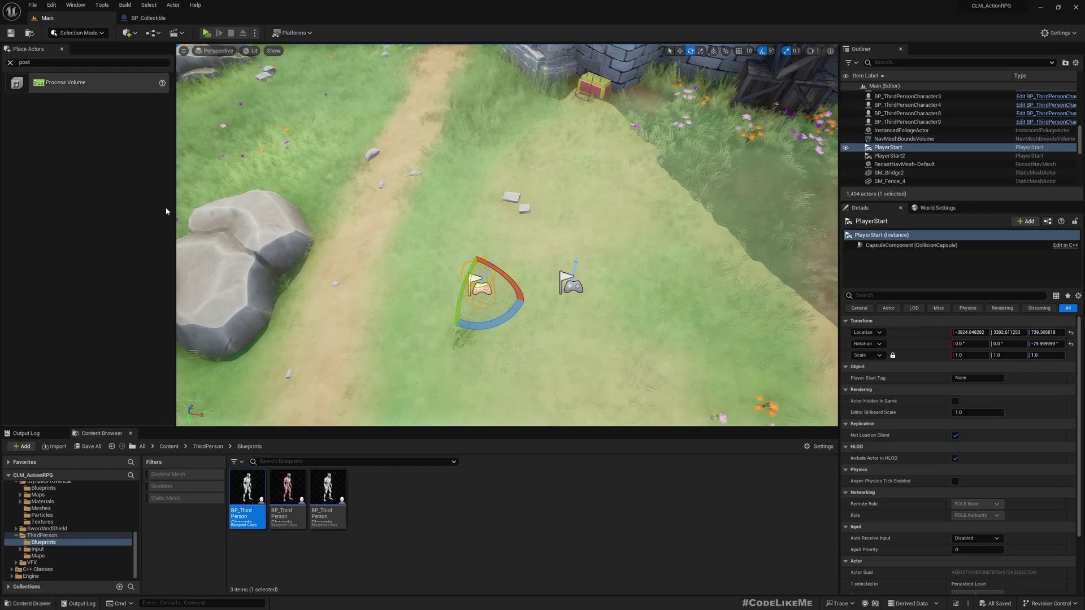
Delete the Collected variable from BP_Collectible and switch to the Patreon page
click(148, 18)
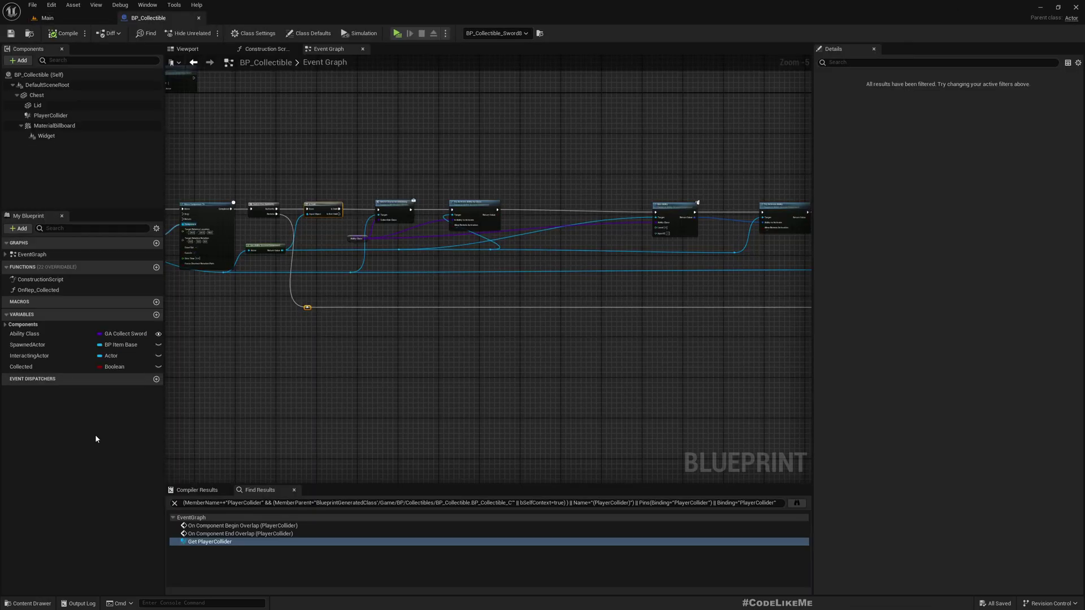
click(21, 367)
key(Delete)
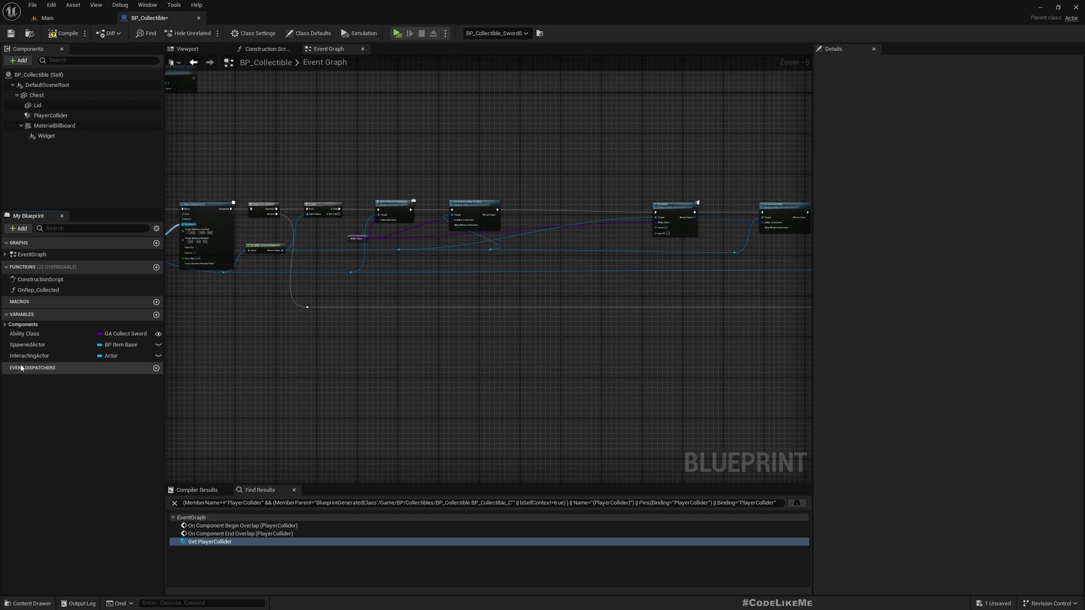
key(alt+Tab)
scroll(341, 373, down, 3)
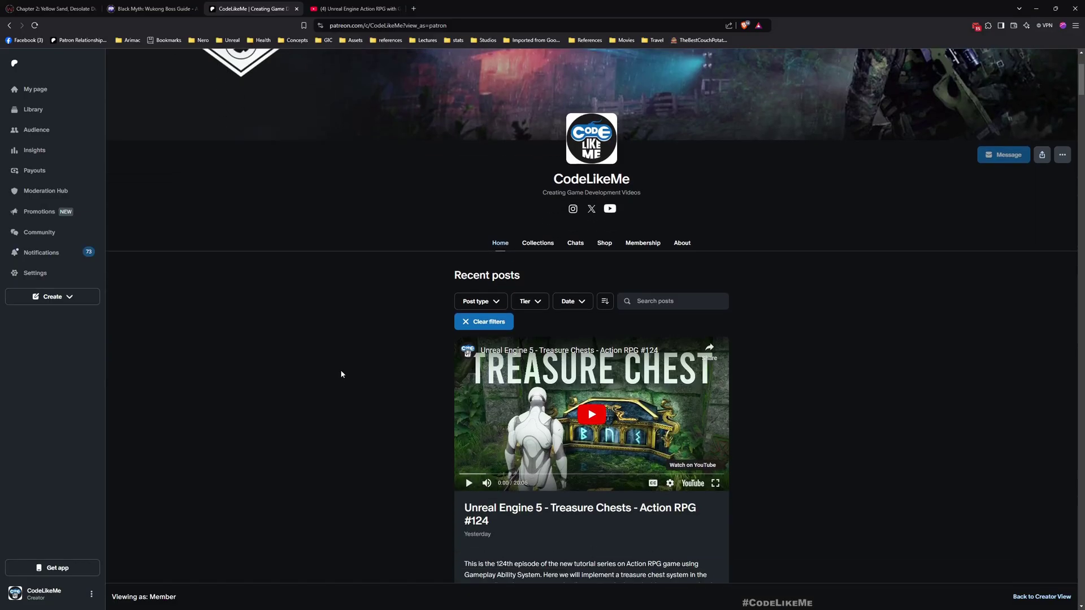
scroll(341, 373, down, 4)
scroll(339, 374, down, 4)
scroll(338, 375, down, 4)
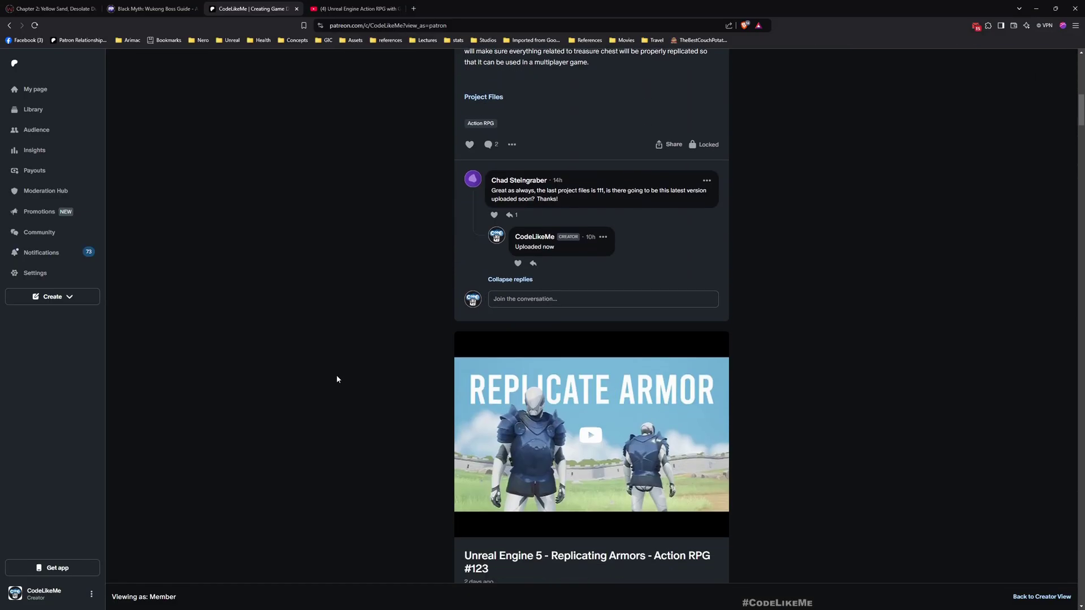
scroll(337, 375, down, 3)
scroll(335, 376, down, 4)
scroll(334, 372, down, 3)
scroll(331, 370, down, 4)
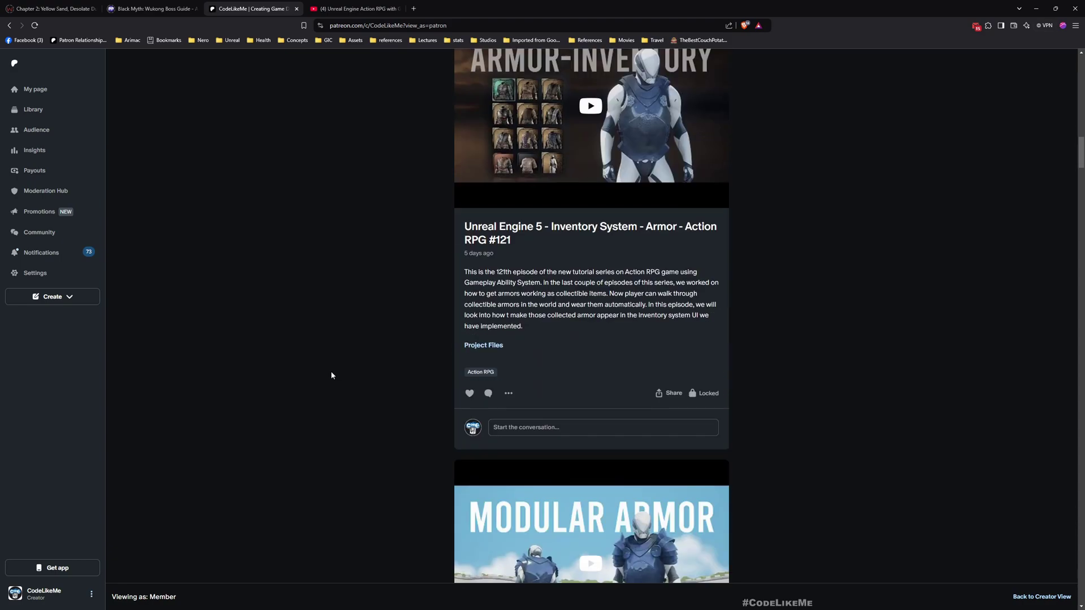
scroll(331, 371, down, 4)
scroll(330, 375, down, 4)
scroll(328, 374, down, 3)
scroll(327, 372, down, 2)
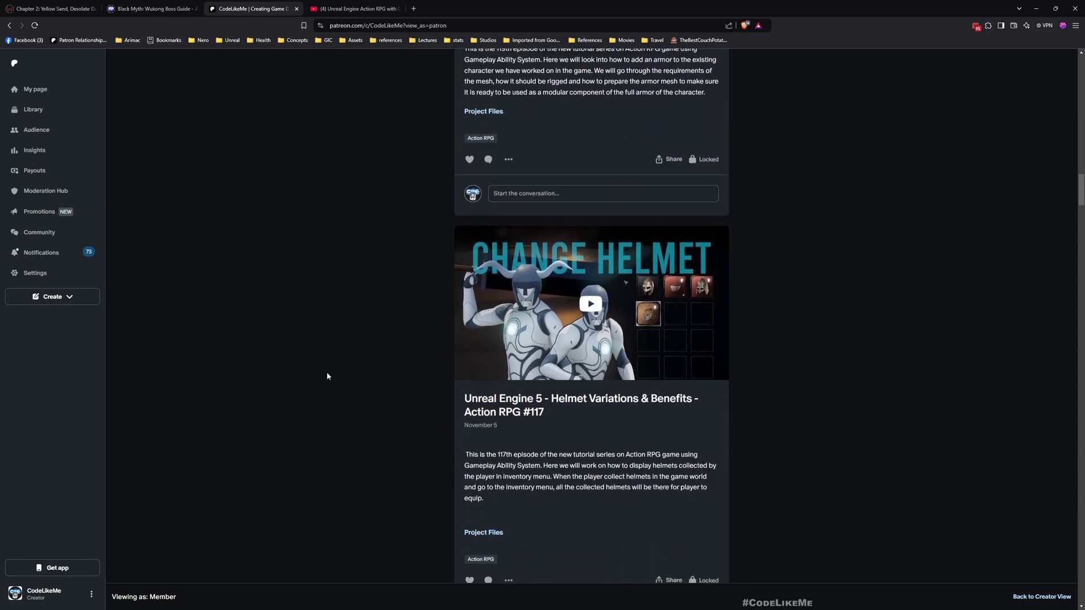
scroll(326, 372, down, 3)
scroll(325, 376, down, 4)
scroll(324, 376, down, 3)
scroll(323, 376, down, 3)
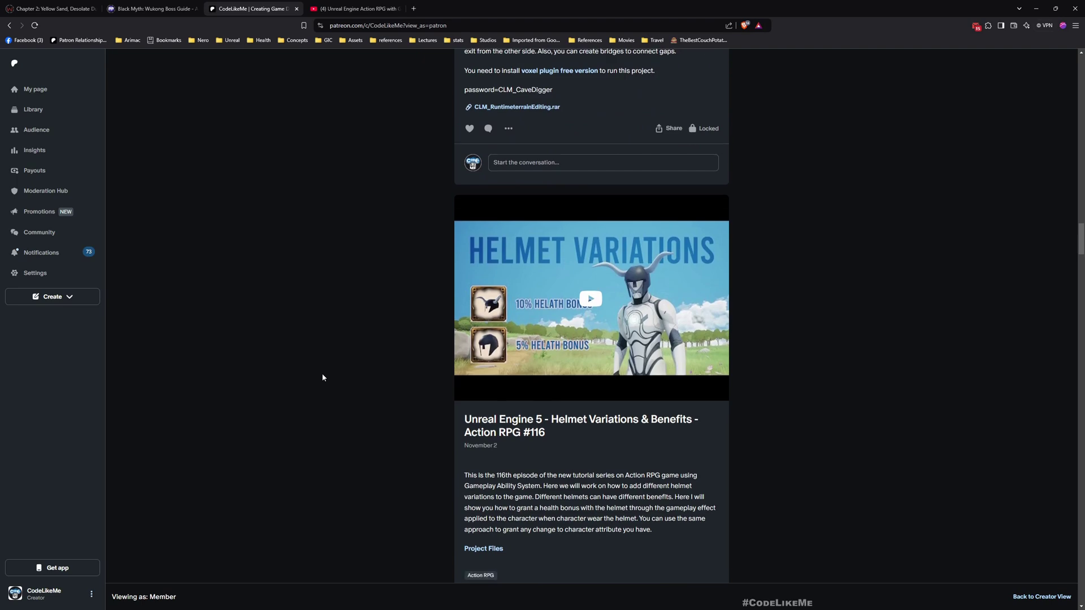
scroll(323, 378, down, 3)
scroll(322, 377, down, 2)
scroll(321, 377, down, 2)
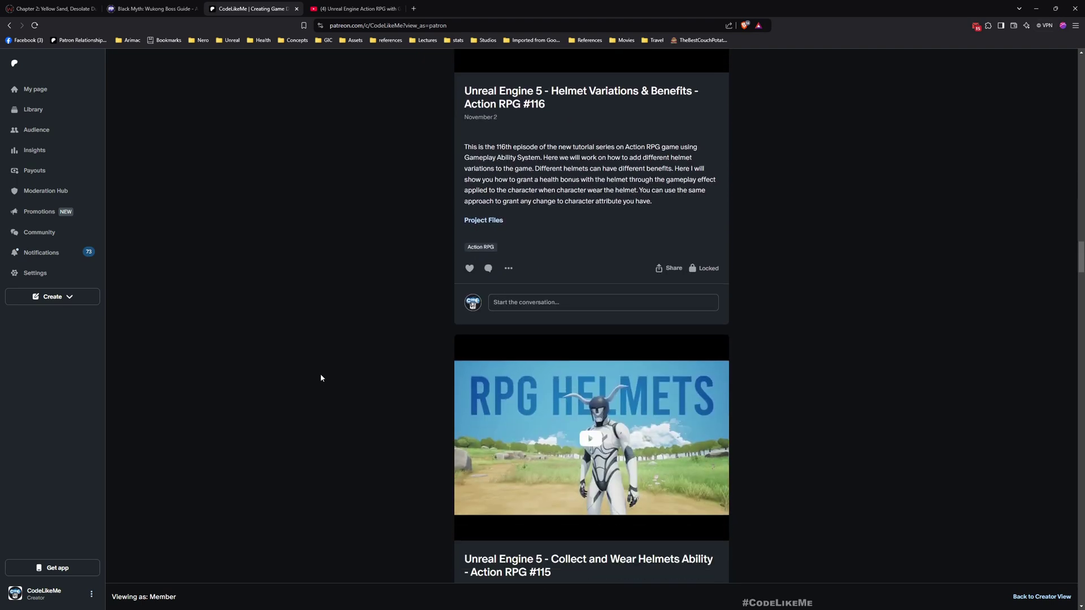
scroll(320, 377, down, 2)
scroll(320, 378, down, 2)
scroll(320, 376, down, 2)
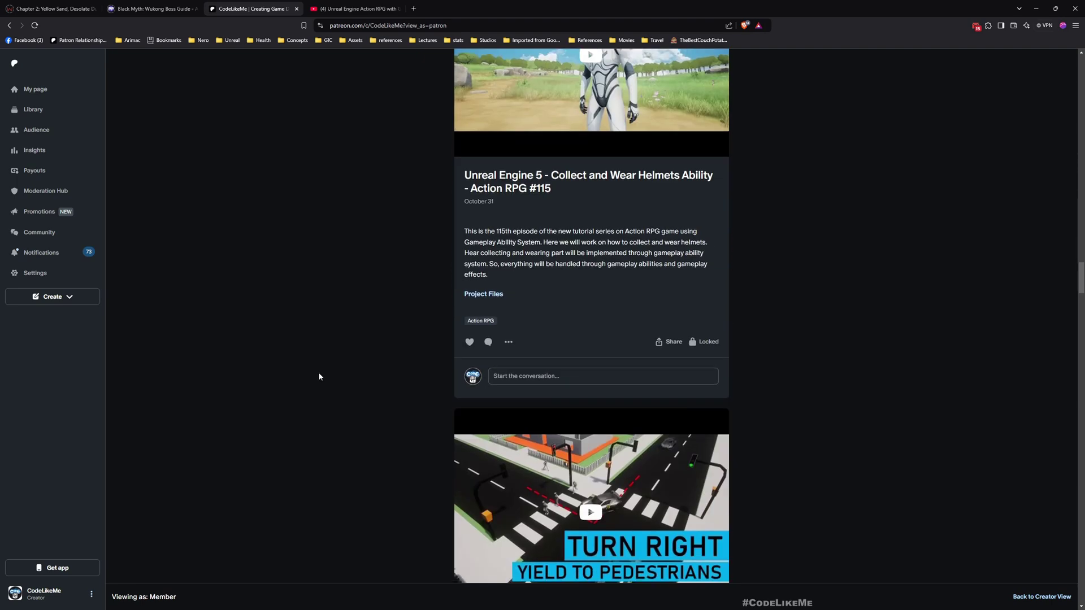
scroll(319, 376, down, 3)
scroll(318, 374, down, 2)
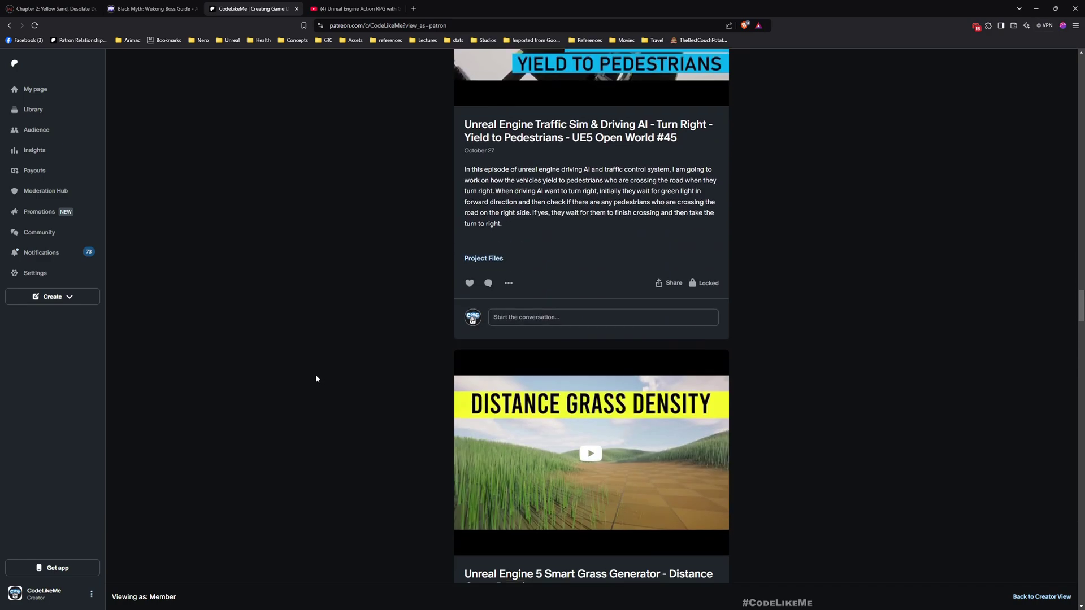
scroll(315, 375, down, 3)
scroll(315, 374, down, 3)
scroll(316, 374, down, 2)
scroll(316, 374, down, 3)
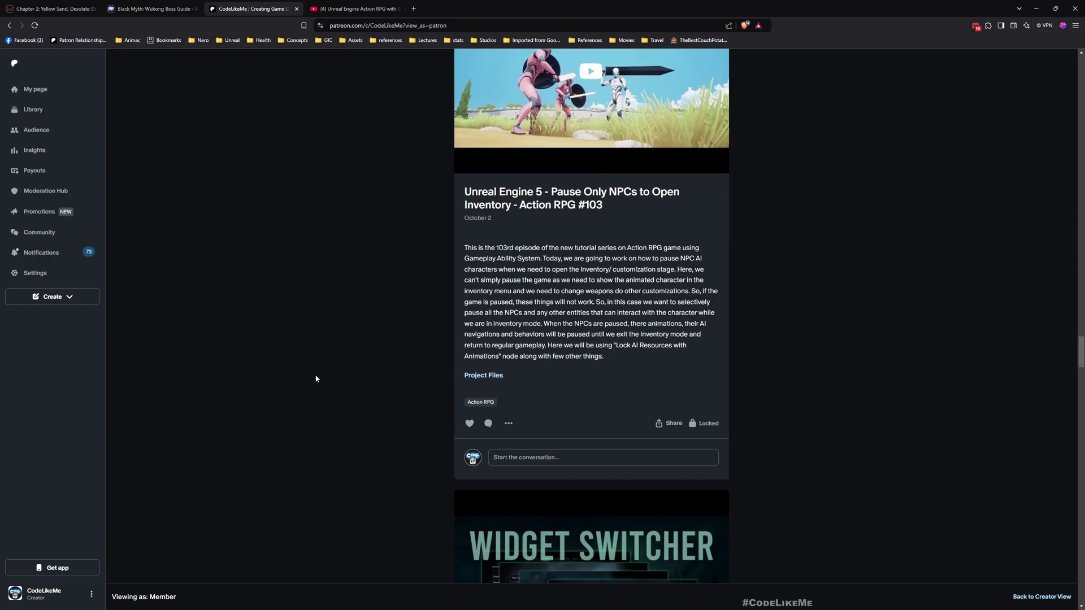
scroll(316, 375, down, 3)
scroll(316, 379, down, 3)
scroll(312, 375, down, 2)
scroll(309, 374, down, 3)
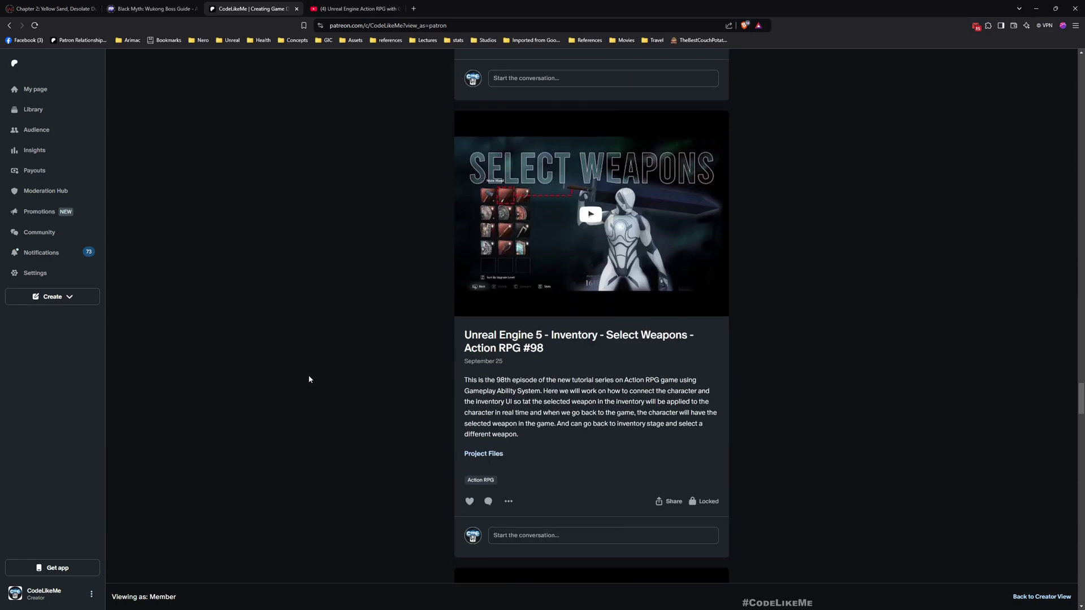
scroll(308, 378, down, 3)
scroll(307, 379, down, 4)
scroll(303, 377, down, 4)
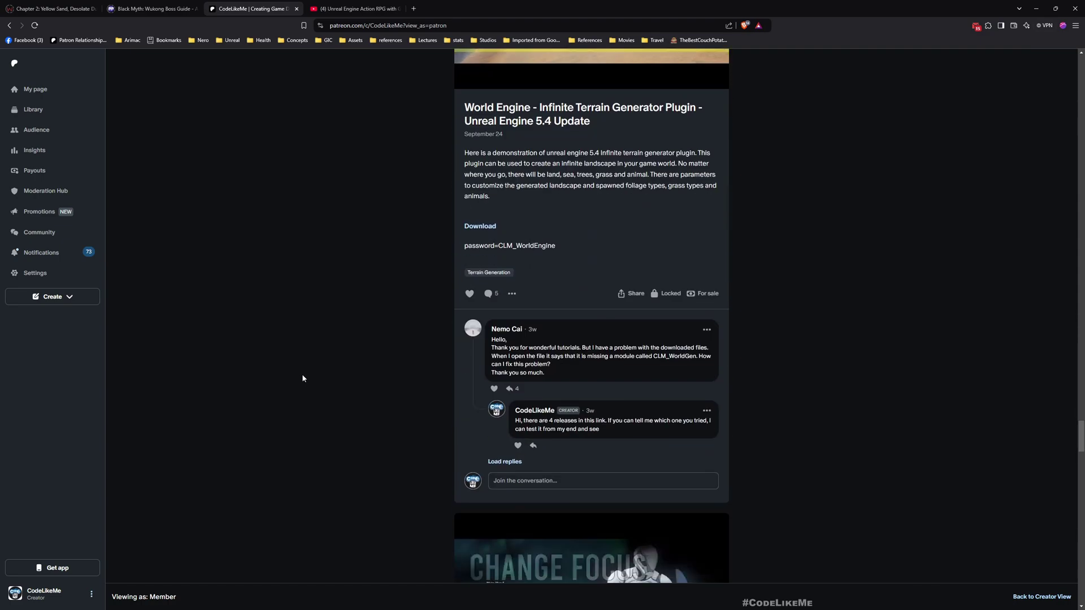
scroll(302, 374, down, 2)
scroll(300, 380, down, 4)
scroll(300, 375, down, 2)
scroll(298, 375, down, 4)
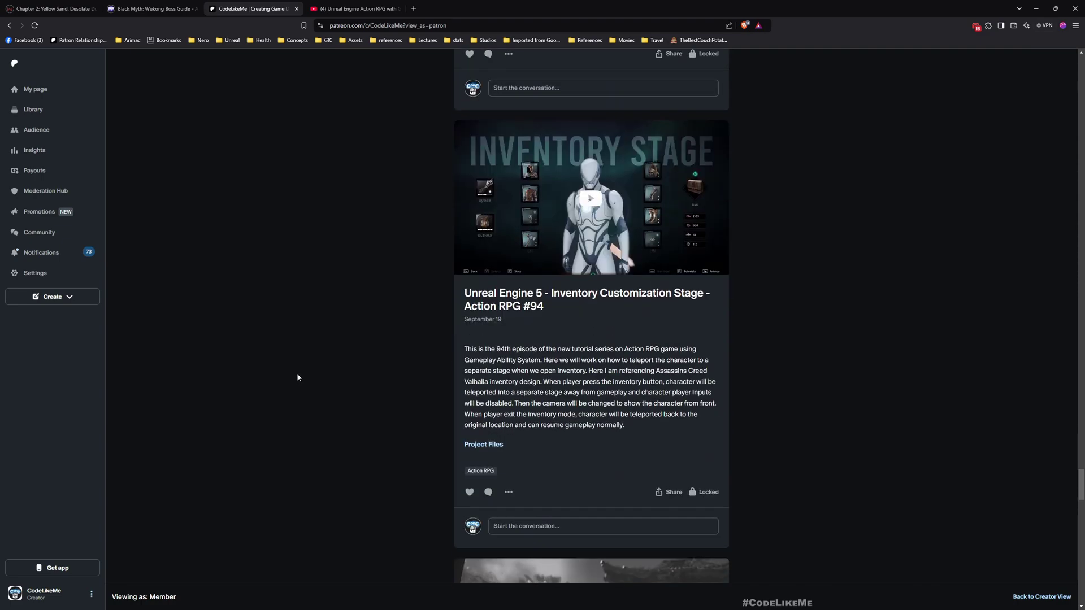
scroll(297, 374, down, 4)
scroll(296, 377, down, 5)
scroll(297, 375, down, 4)
scroll(295, 376, down, 1)
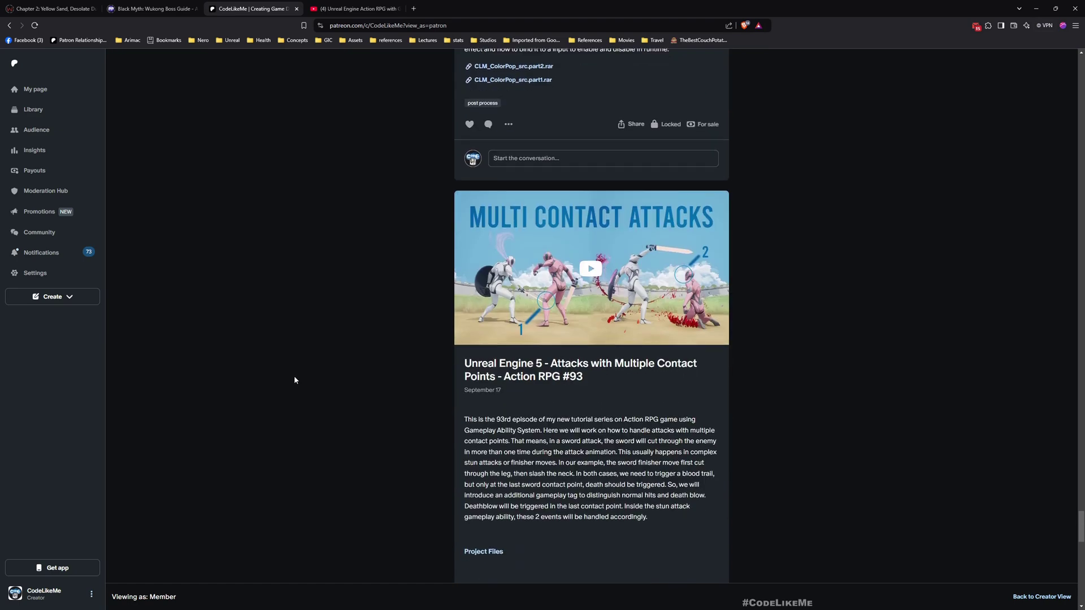